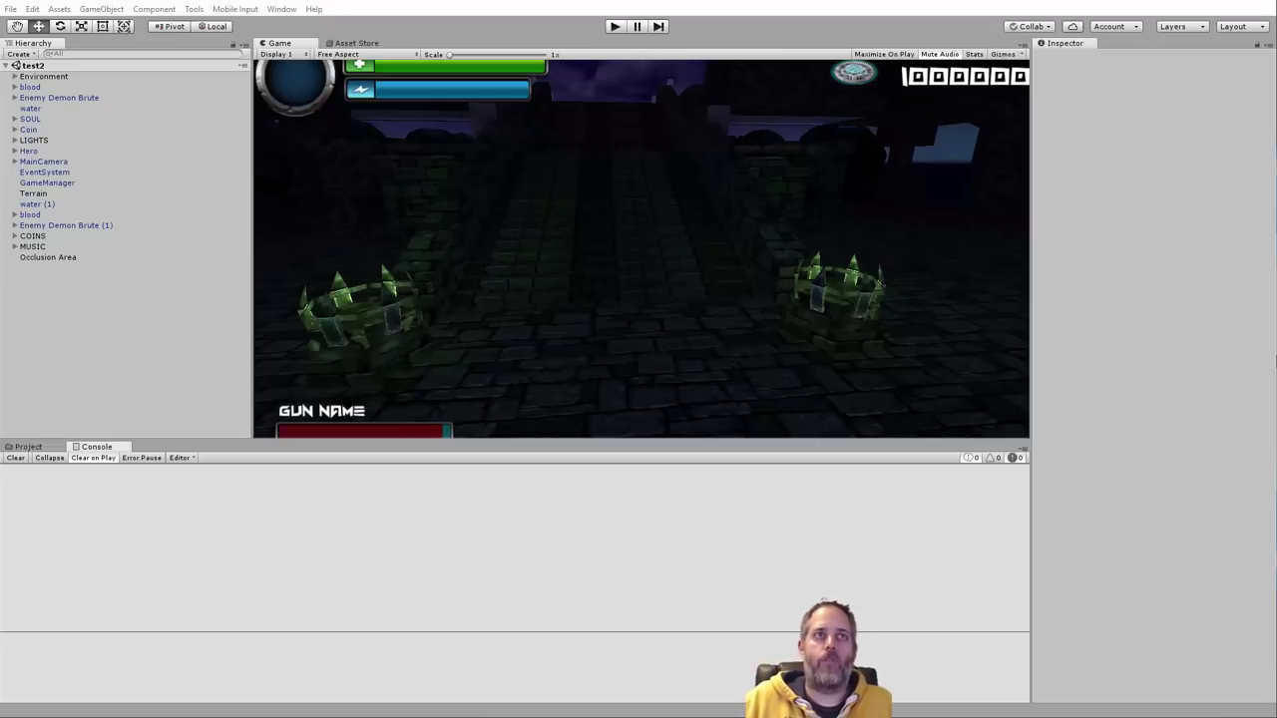
Enter play mode in the test2 scene and attack the nearby enemies repeatedly
left_click(615, 27)
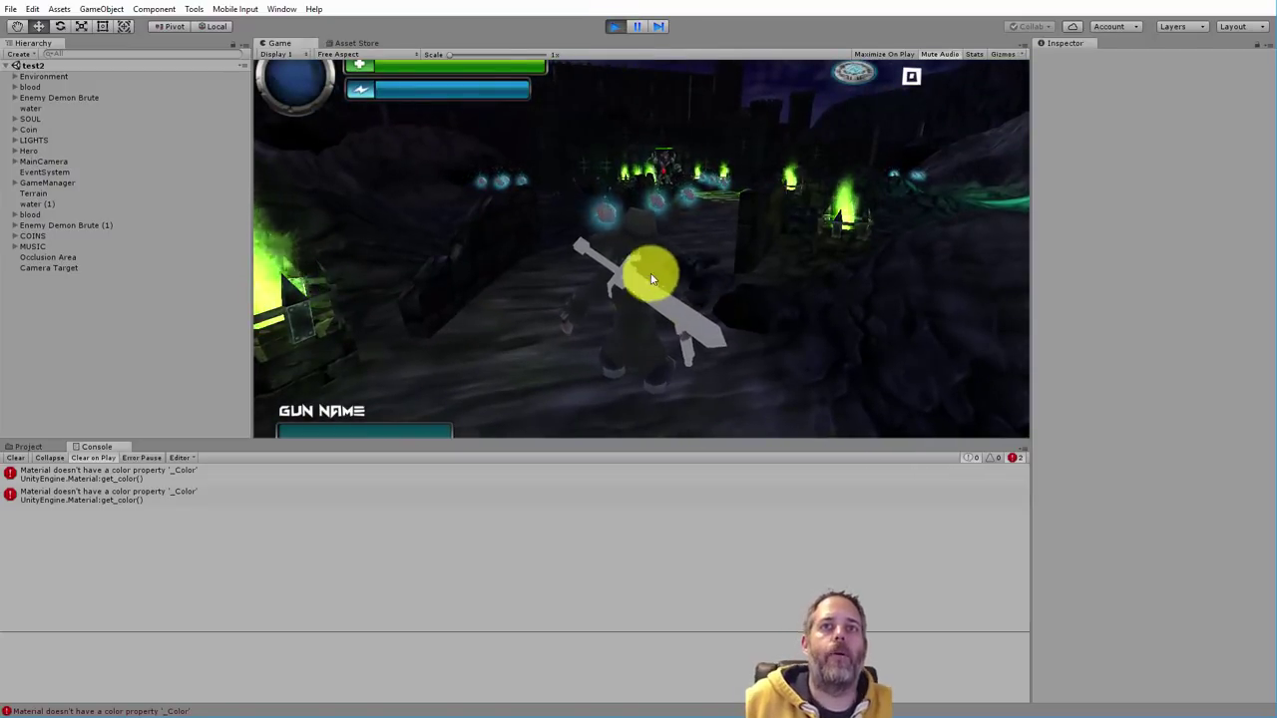
left_click(708, 252)
left_click(700, 245)
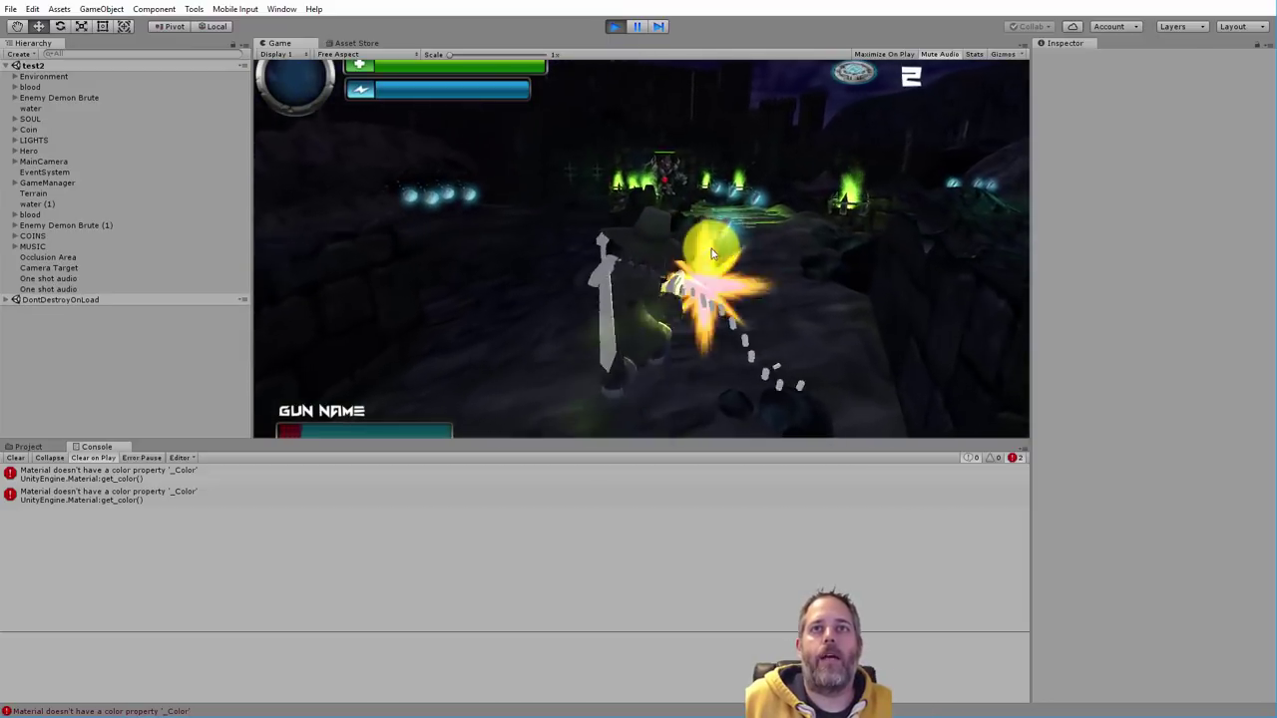
left_click(687, 207)
left_click(759, 222)
left_click(709, 187)
left_click(718, 212)
left_click(665, 222)
left_click(650, 229)
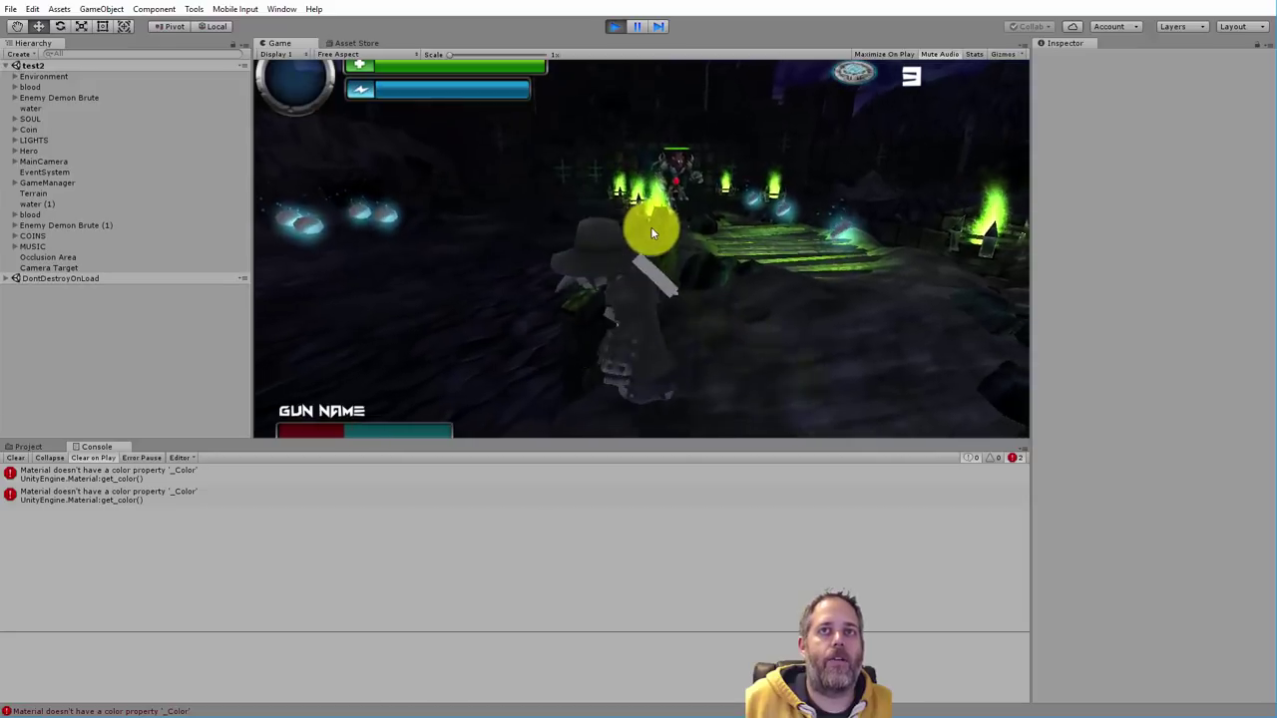
Move toward the approaching demons, attack them, then exit play mode
left_click(647, 231)
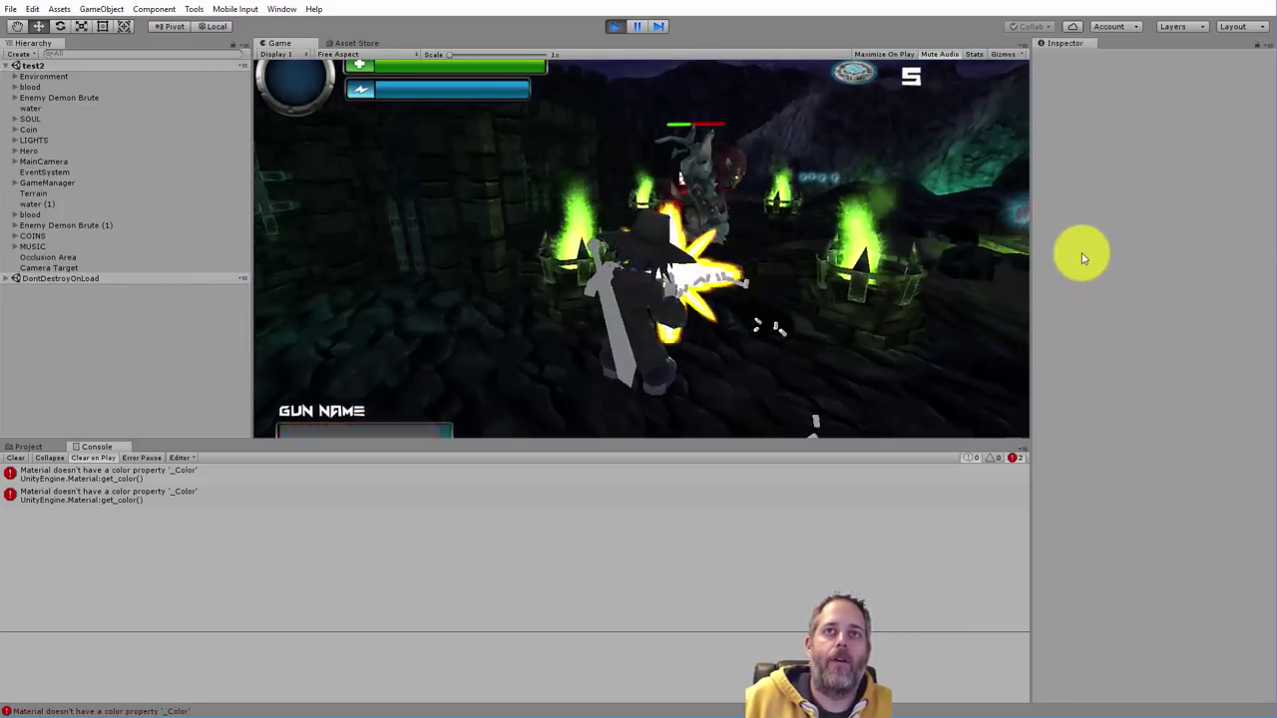
left_click(798, 255)
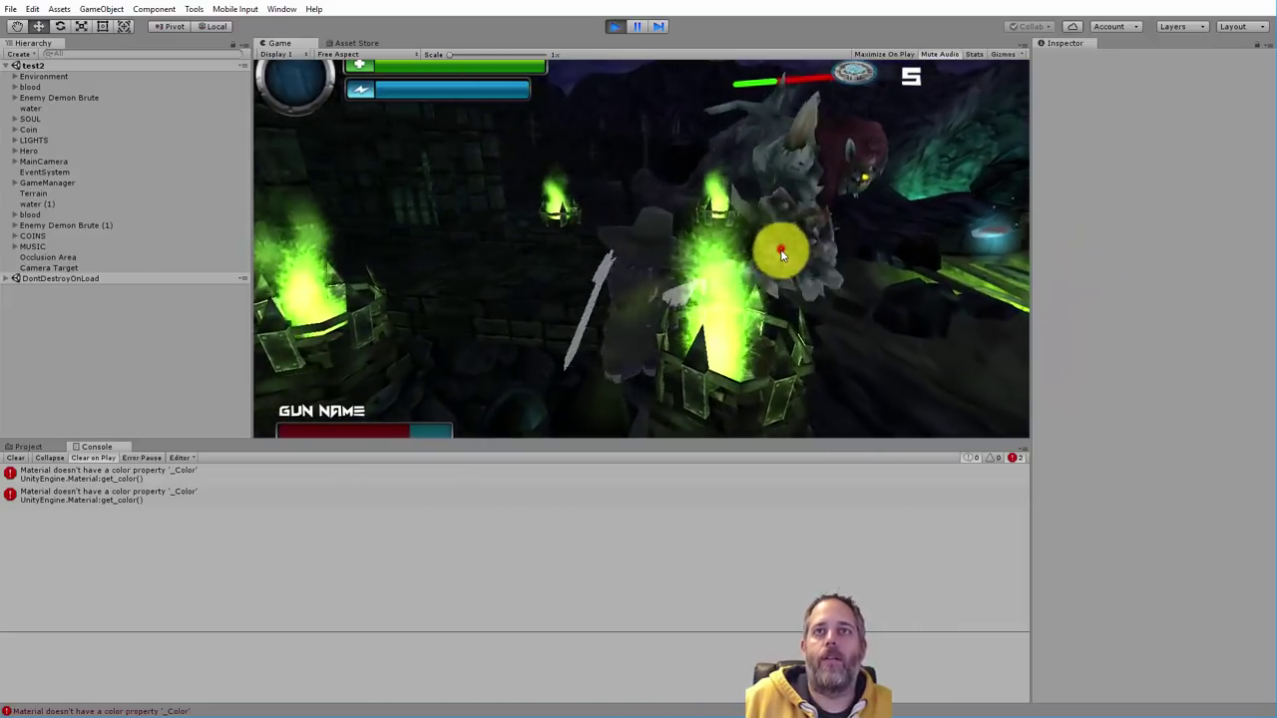
left_click(781, 236)
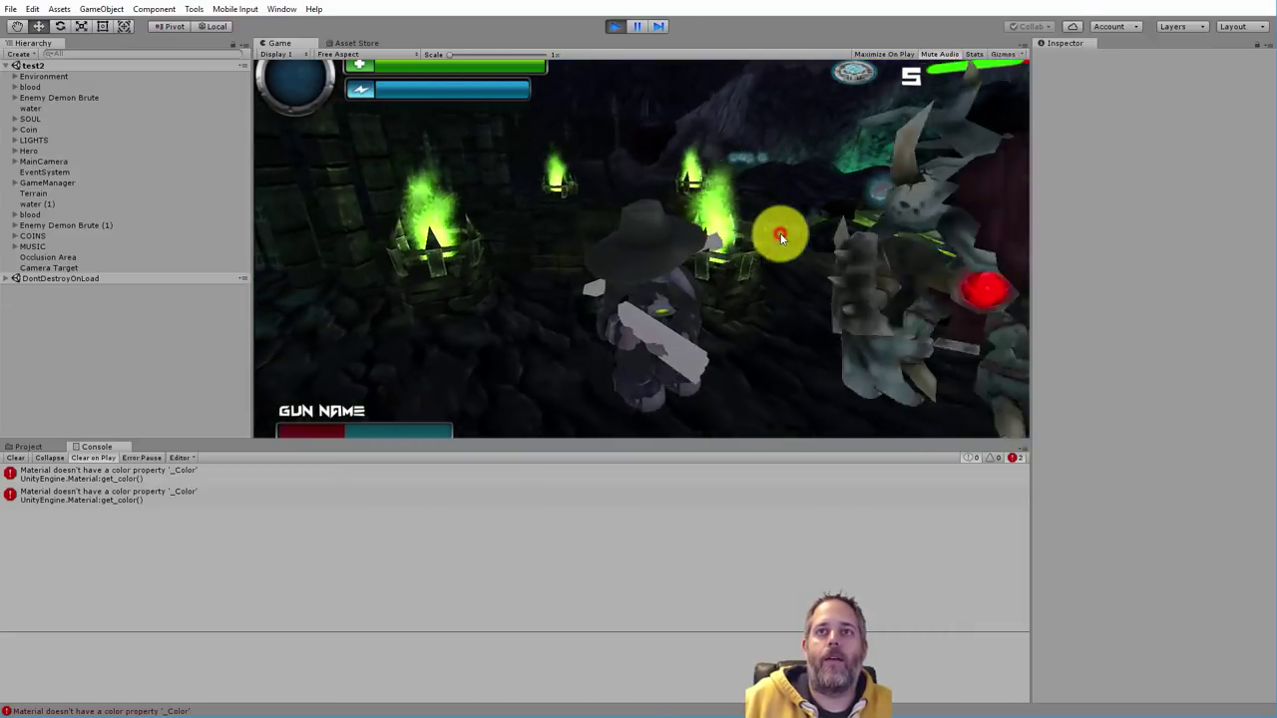
left_click(781, 250)
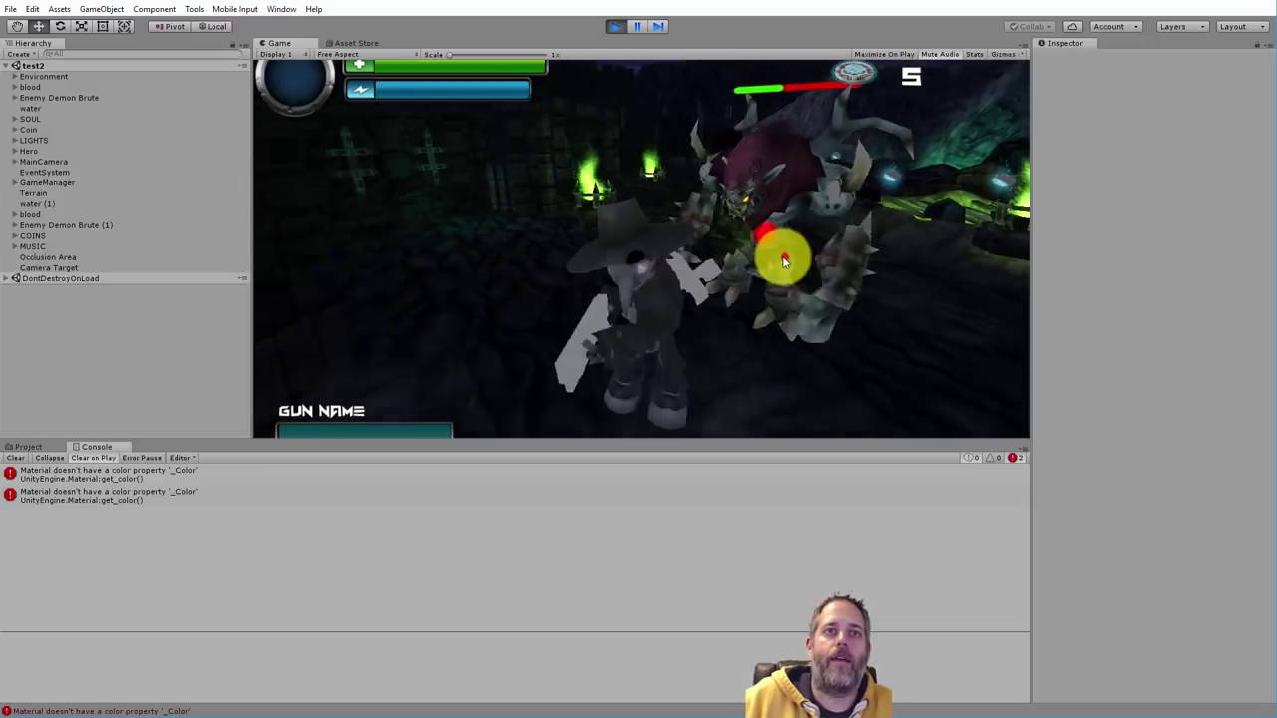
left_click(617, 28)
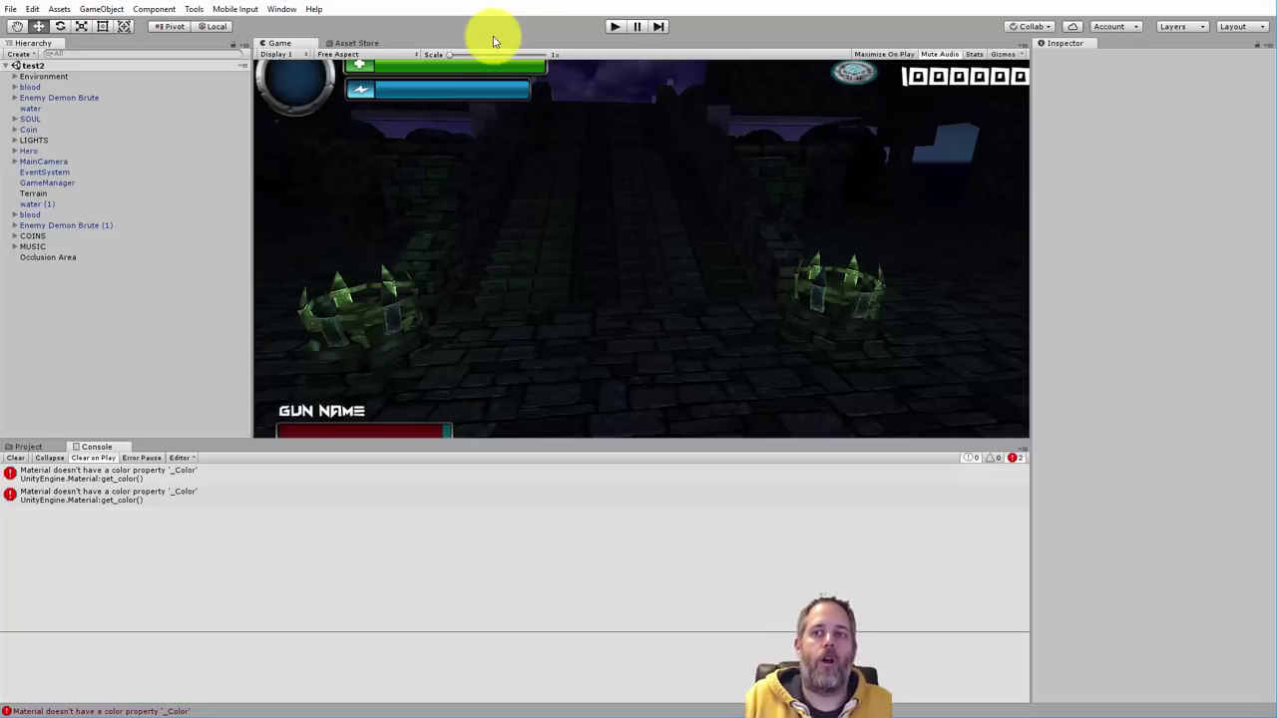
Open the Asset Store page and bring up the Project panel's asset folders
left_click(361, 43)
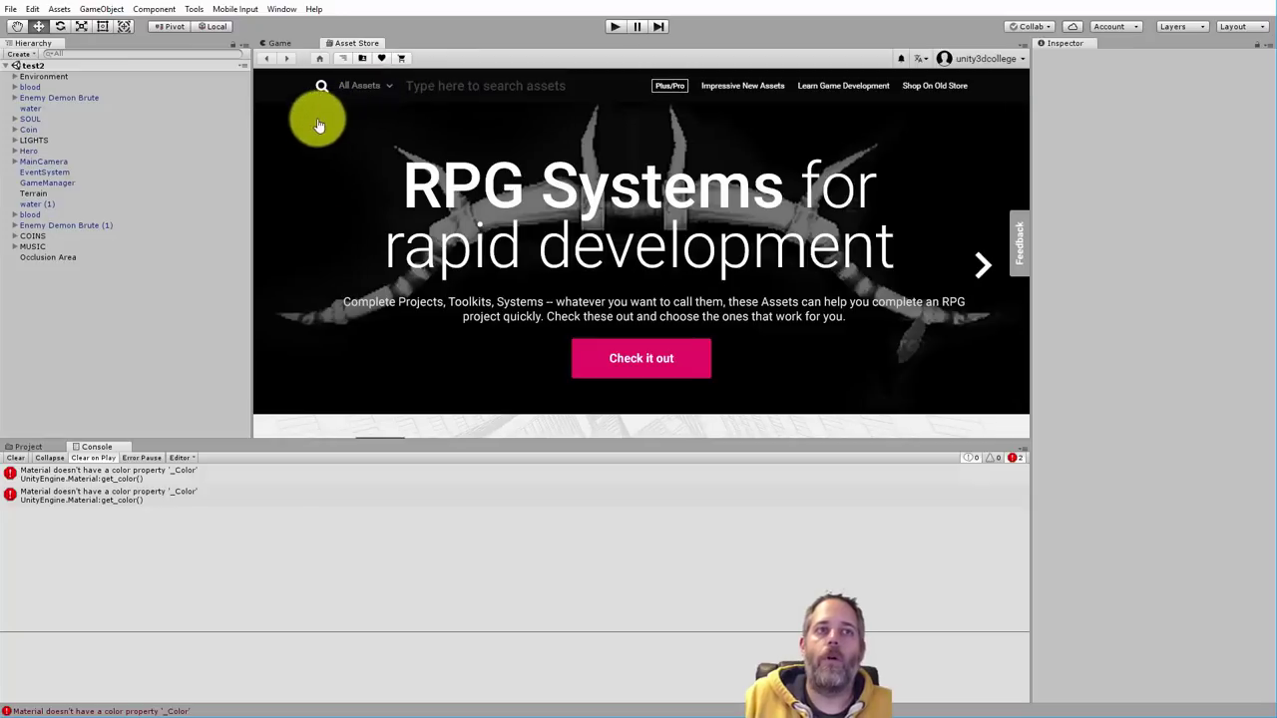
left_click(25, 446)
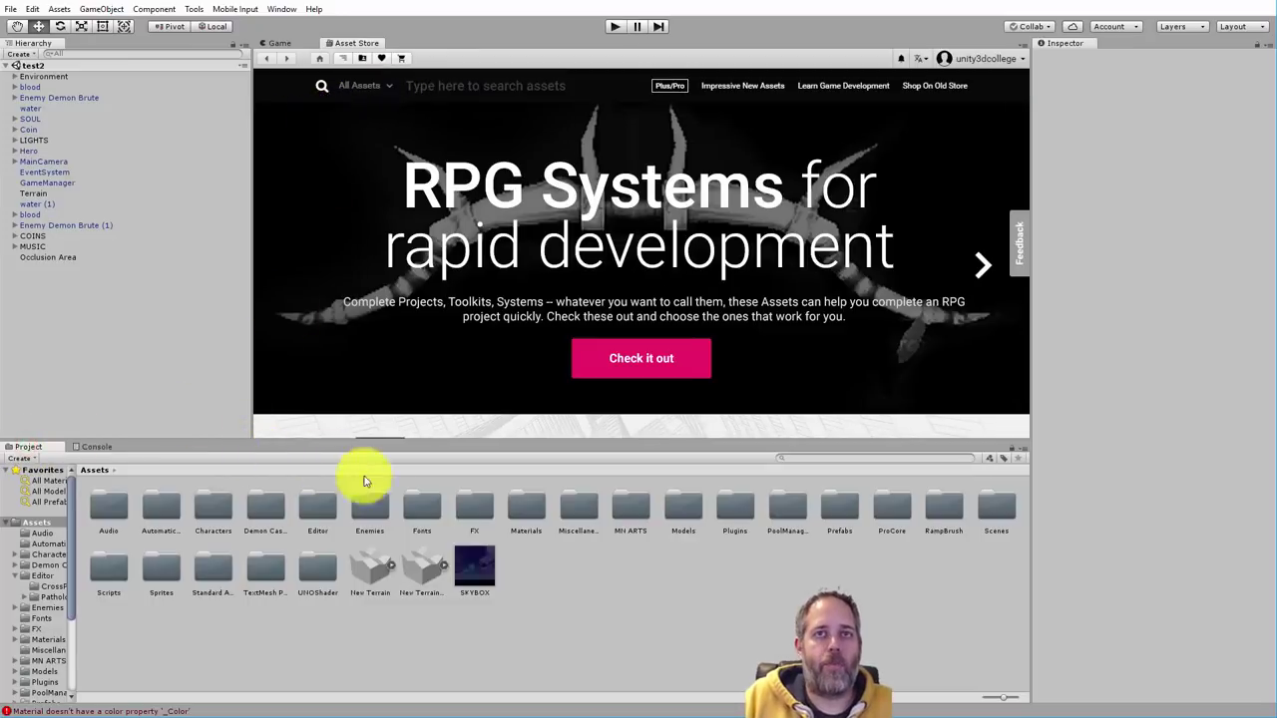
left_click(842, 459)
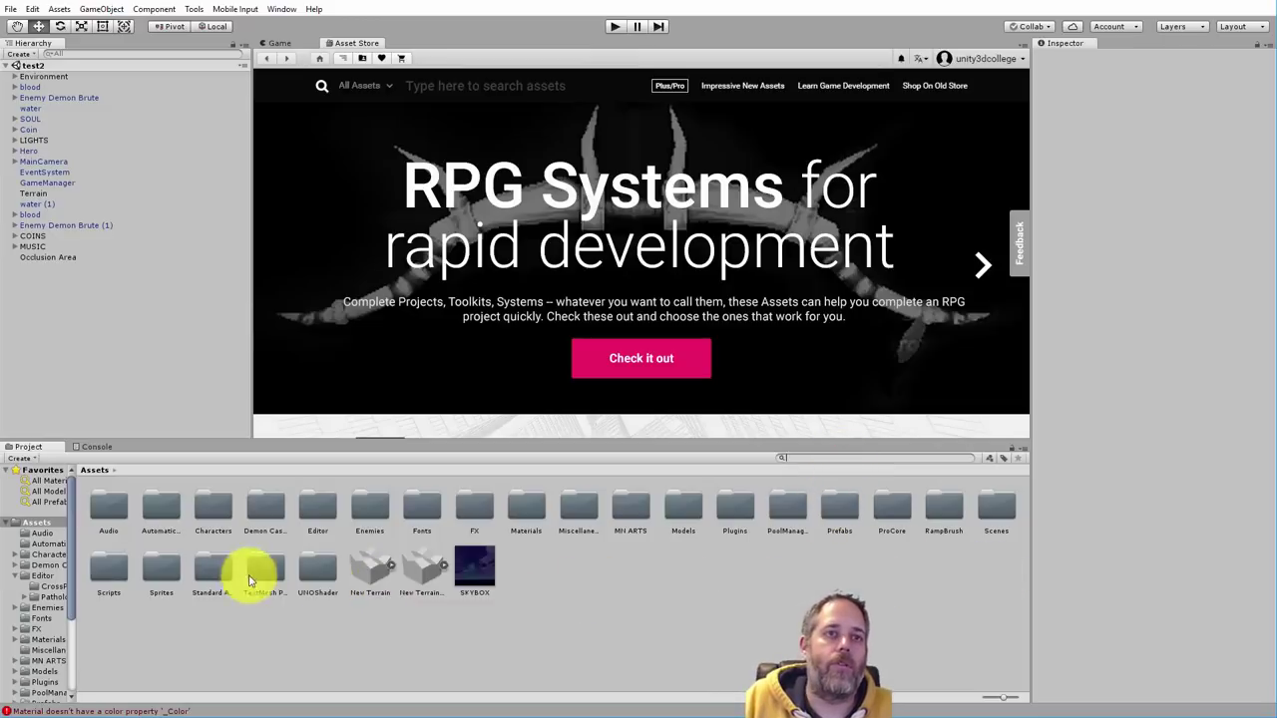
Browse to Standard Assets > CrossPlatformInput > Prefabs and show the five prefabs as a list
double_click(206, 574)
left_click(106, 506)
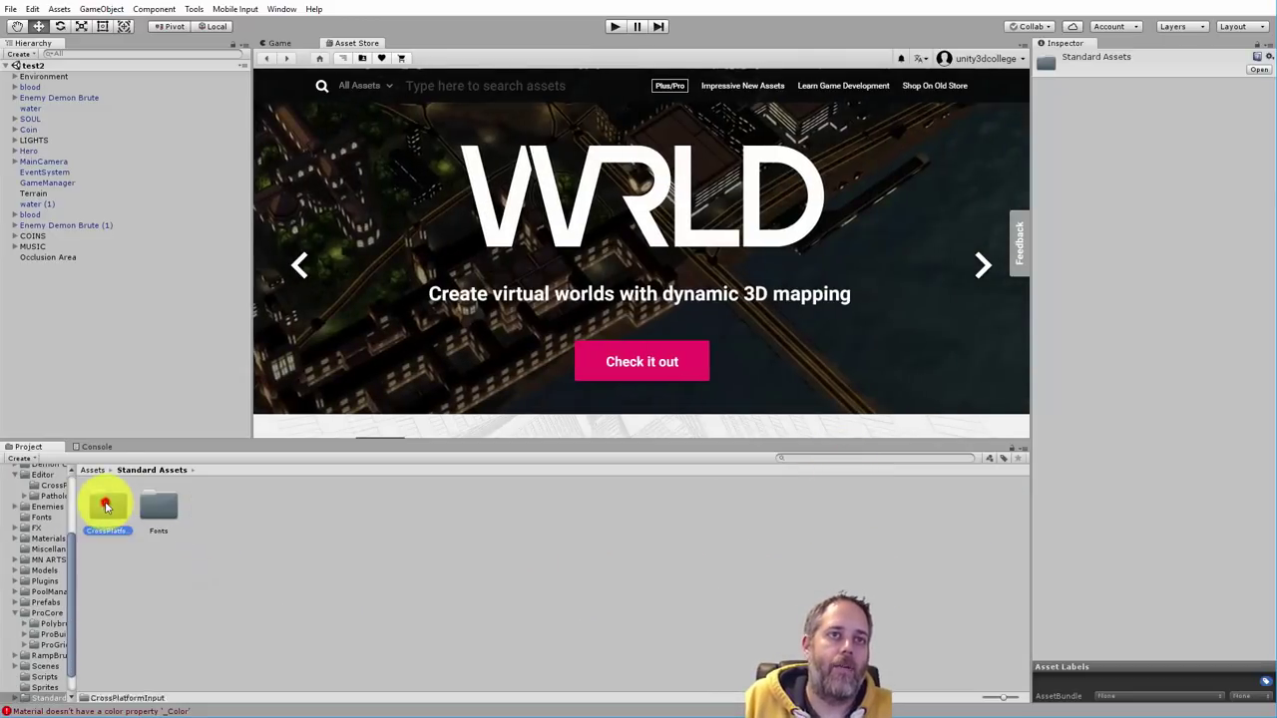
double_click(106, 506)
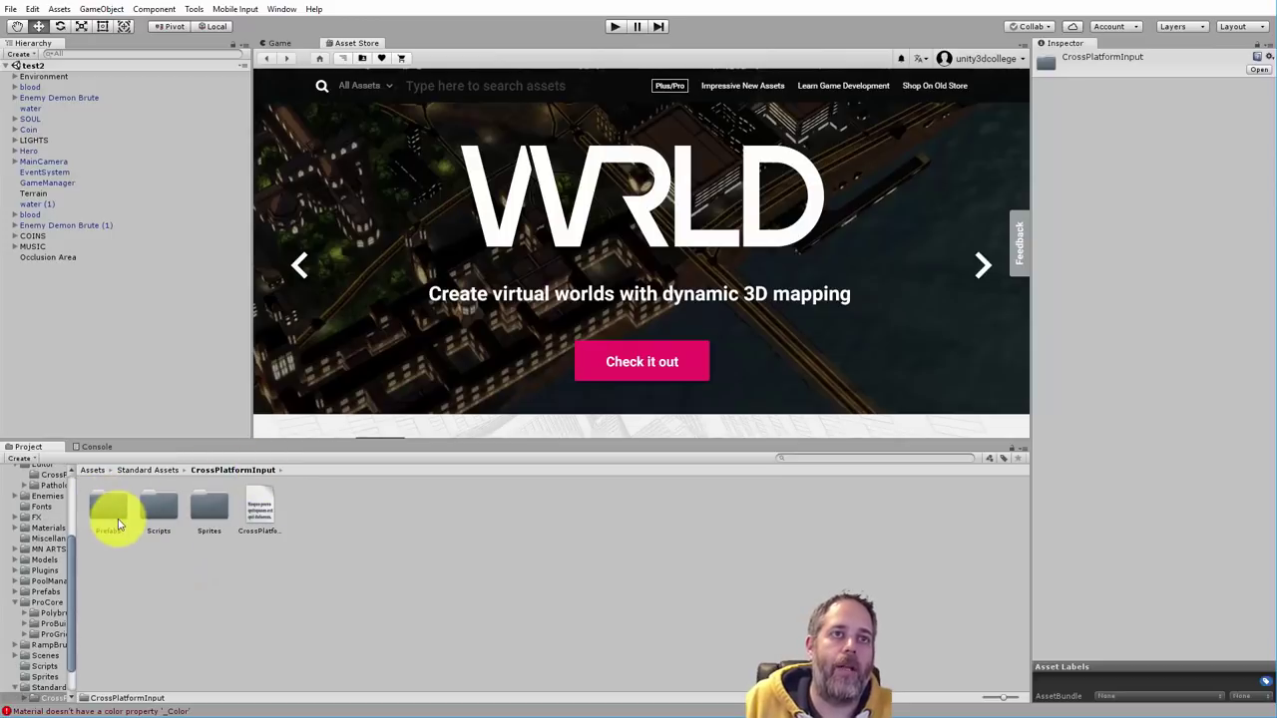
double_click(118, 524)
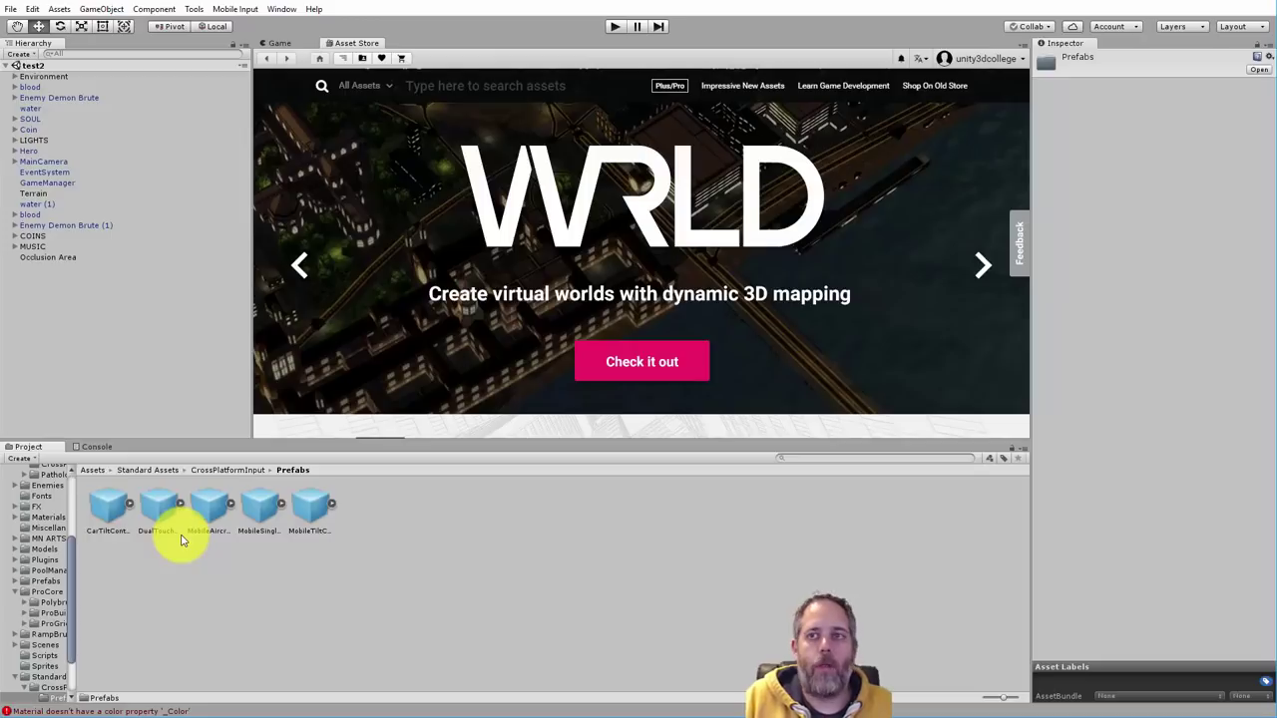
scroll(180, 540, "down", 3, "ctrl")
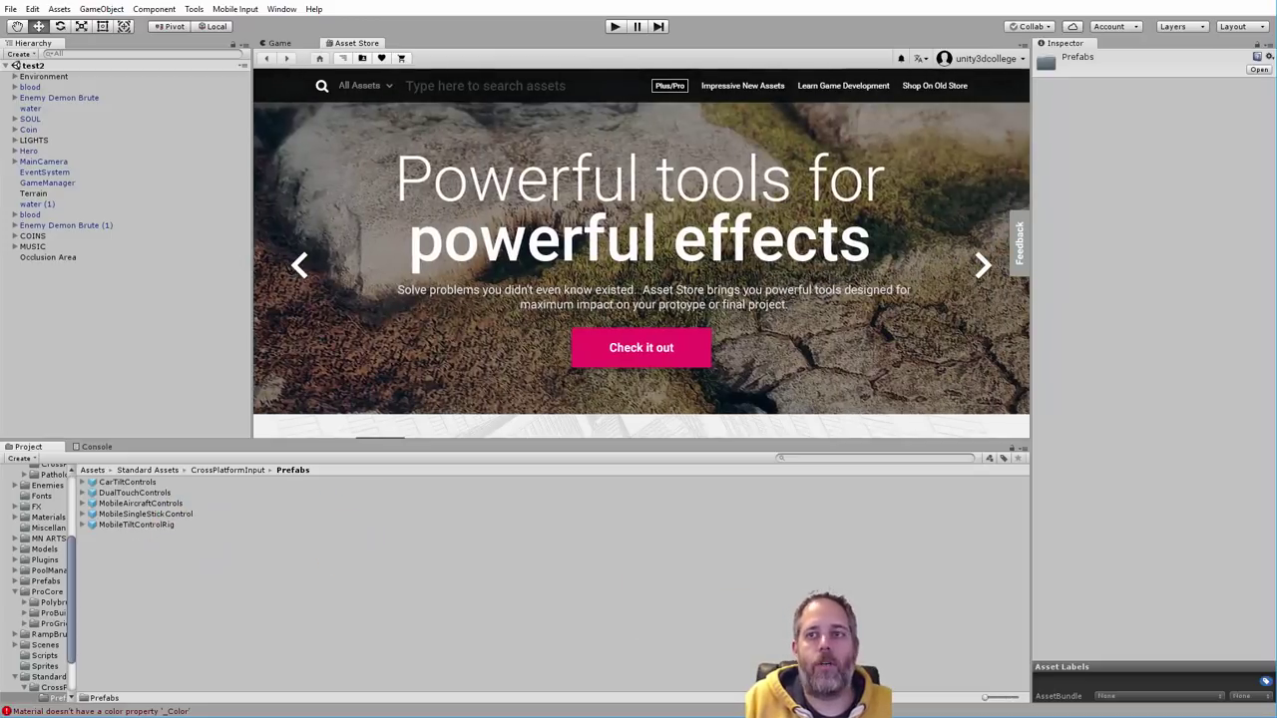
left_click_drag(996, 700, 958, 704)
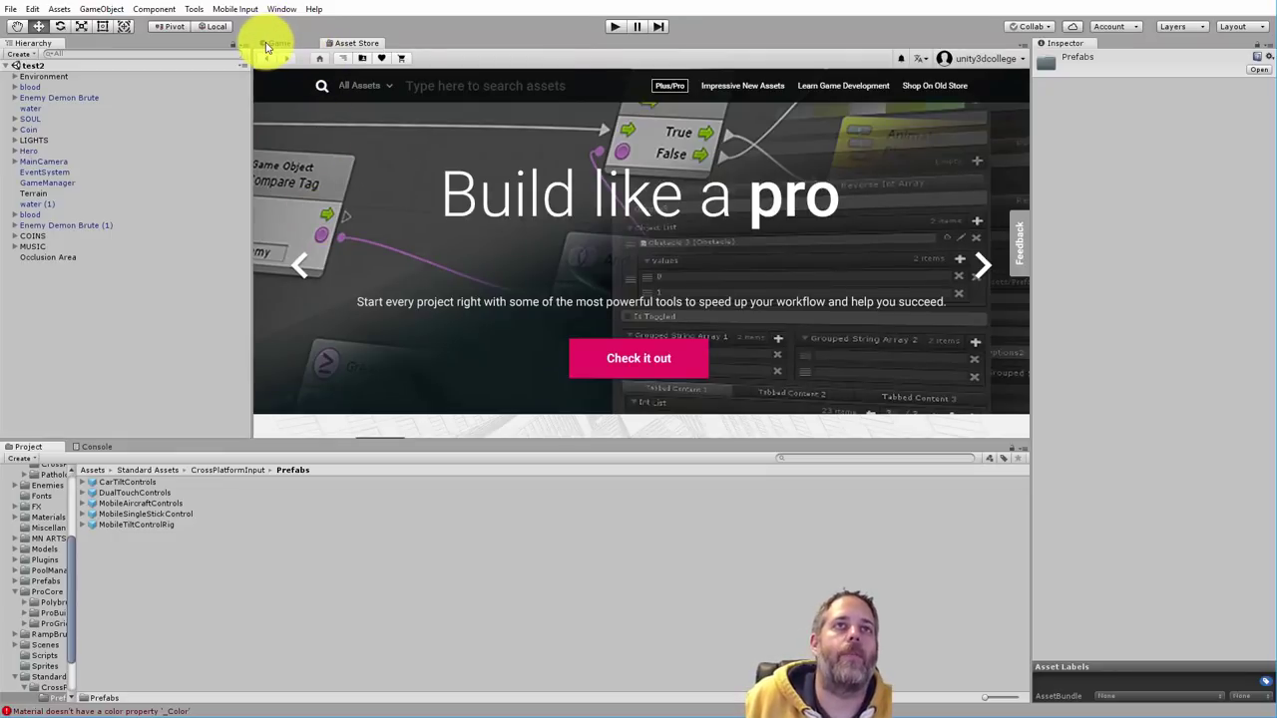
Drag the MobileSingleStickControl prefab into the test2 Hierarchy
left_click(267, 43)
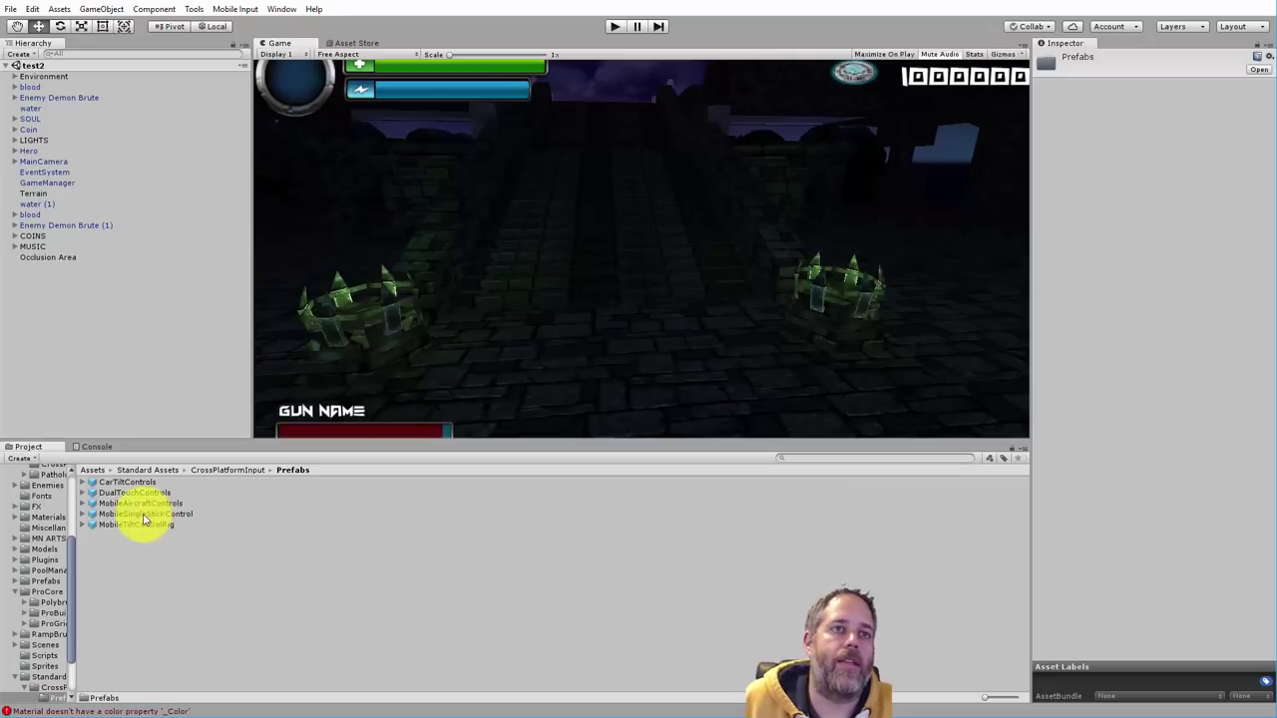
left_click_drag(141, 516, 60, 354)
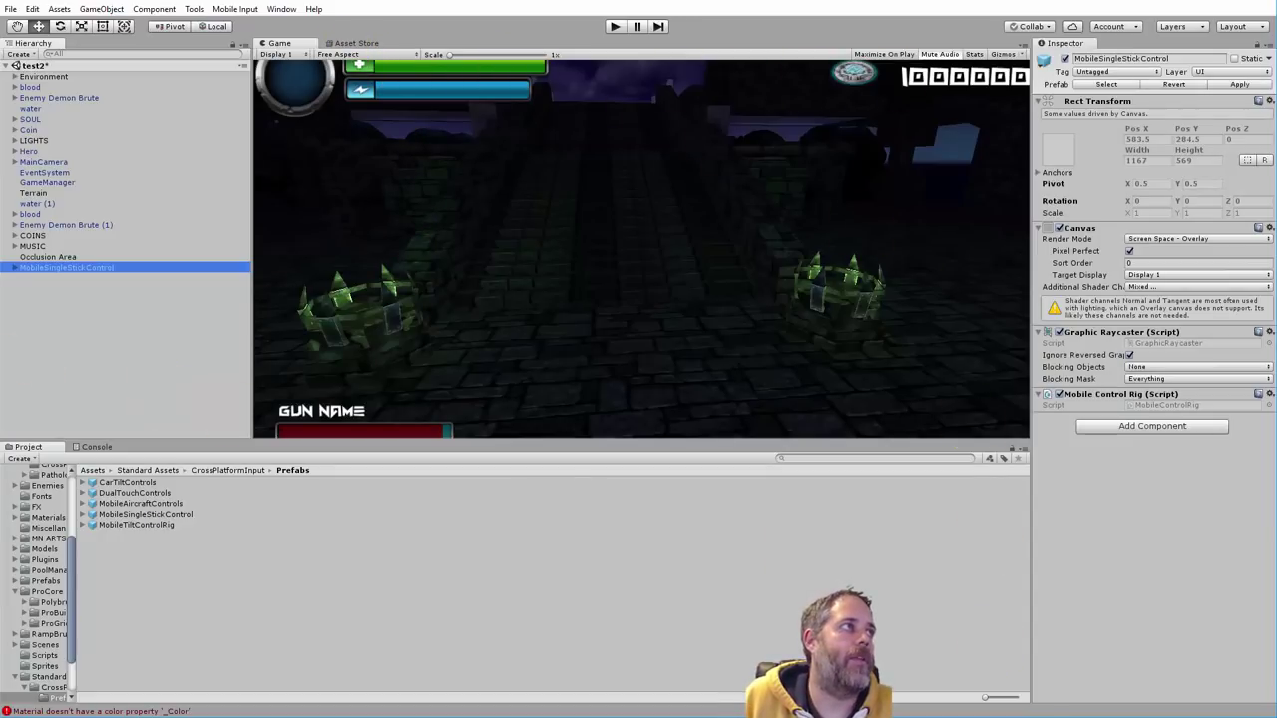
Dock a Scene view beside the Game view in 2D mode, framed on the UI canvas
key("ctrl+1")
left_click_drag(370, 57, 422, 40)
left_click(349, 54)
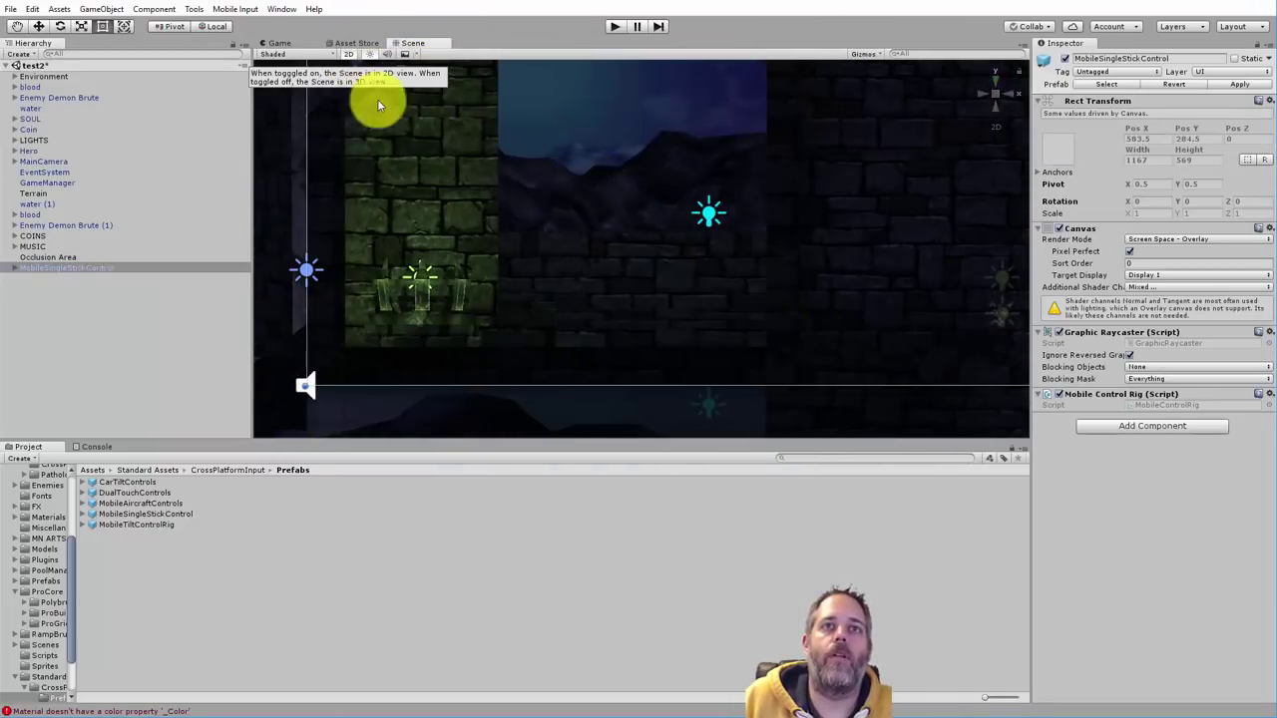
mouse_move(390, 116)
middle_mouse_down()
mouse_move(493, 242)
mouse_move(787, 160)
mouse_move(523, 378)
mouse_move(586, 212)
mouse_move(598, 265)
mouse_move(607, 242)
middle_mouse_up()
scroll(548, 293, "down", 5)
scroll(608, 242, "up", 4)
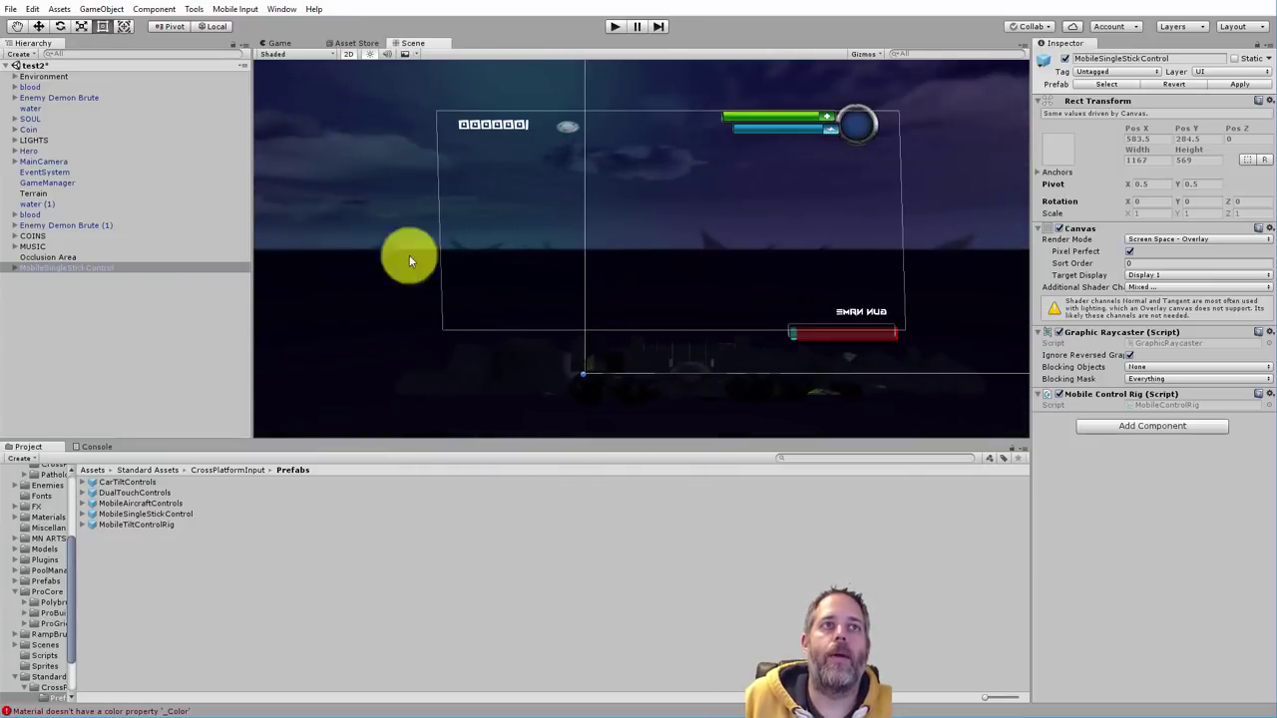
Expand MobileSingleStickControl, select JumpButton, and toggle Mobile Input off
left_click(15, 267)
left_click(39, 279)
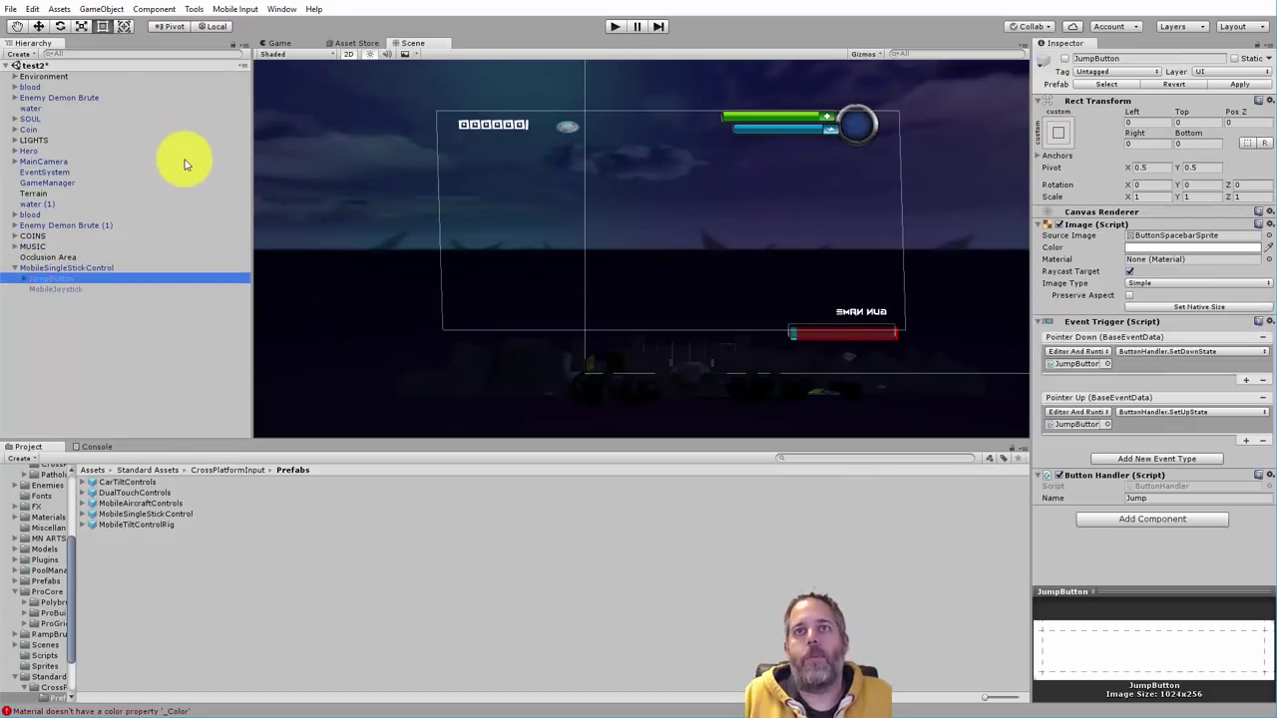
left_click(232, 10)
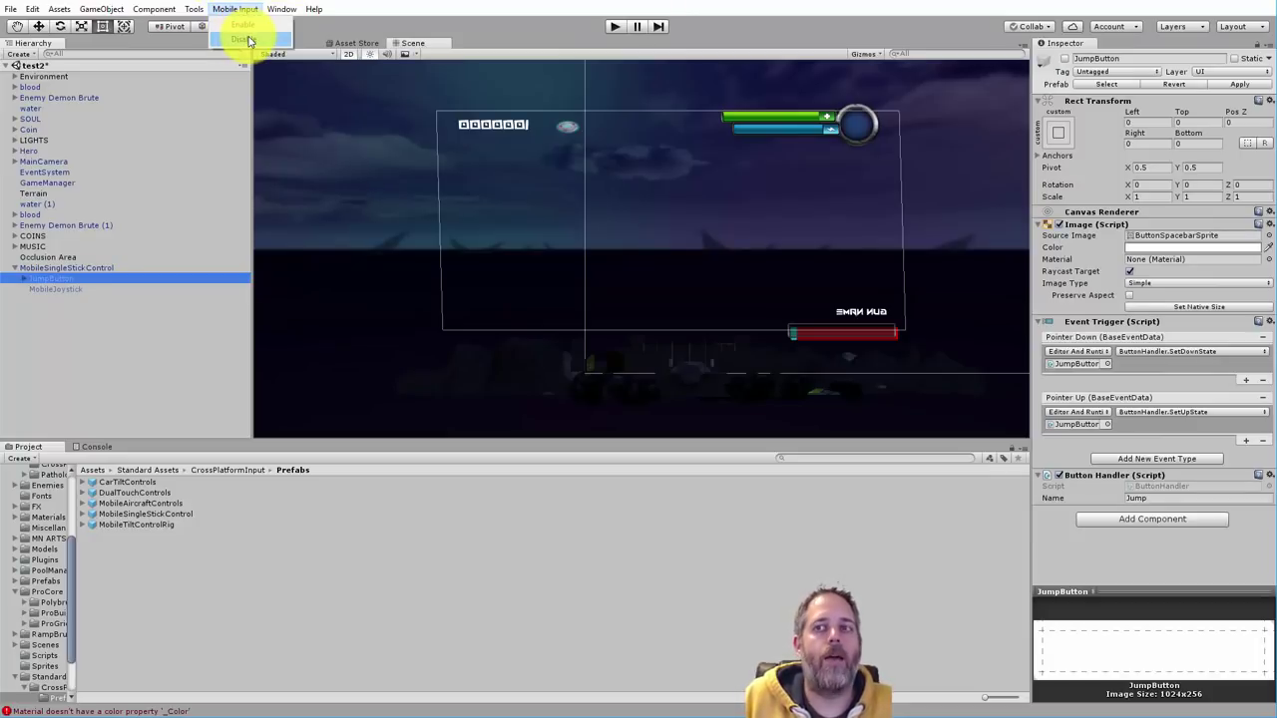
left_click(249, 40)
Enable Mobile Input and dismiss the non-mobile build target warning
left_click(232, 10)
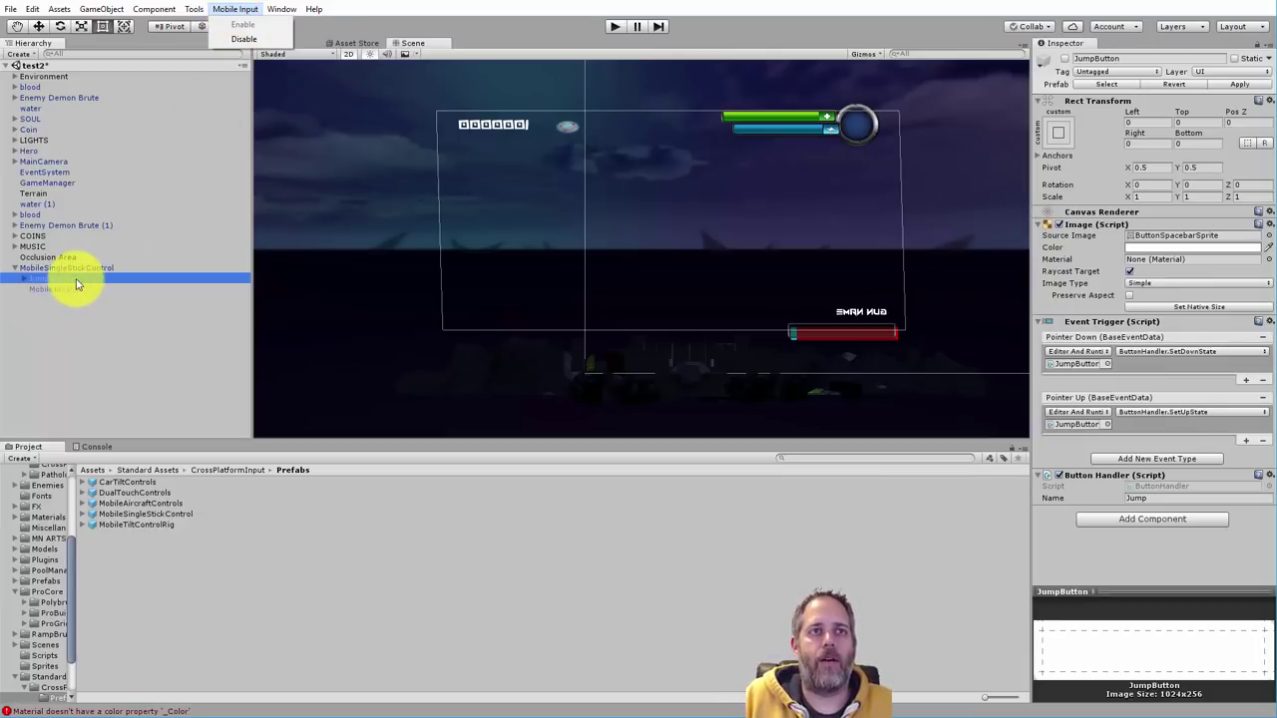
left_click(248, 39)
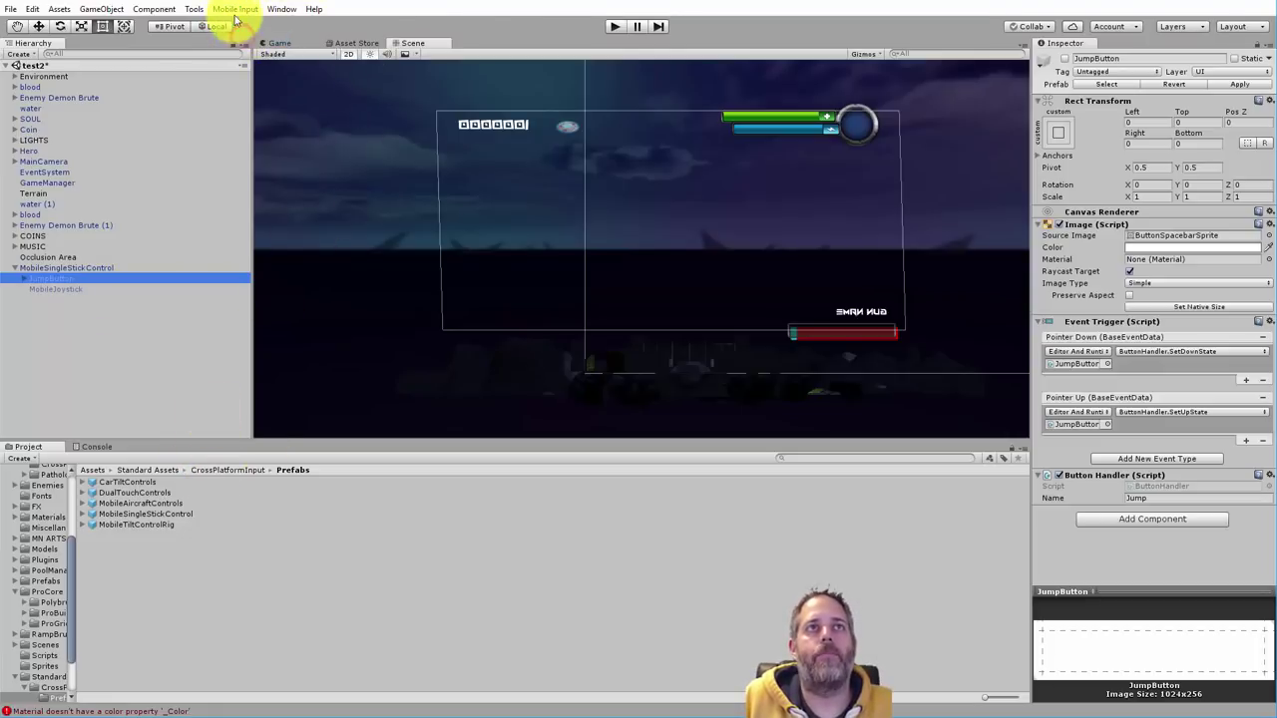
left_click(232, 9)
left_click(242, 24)
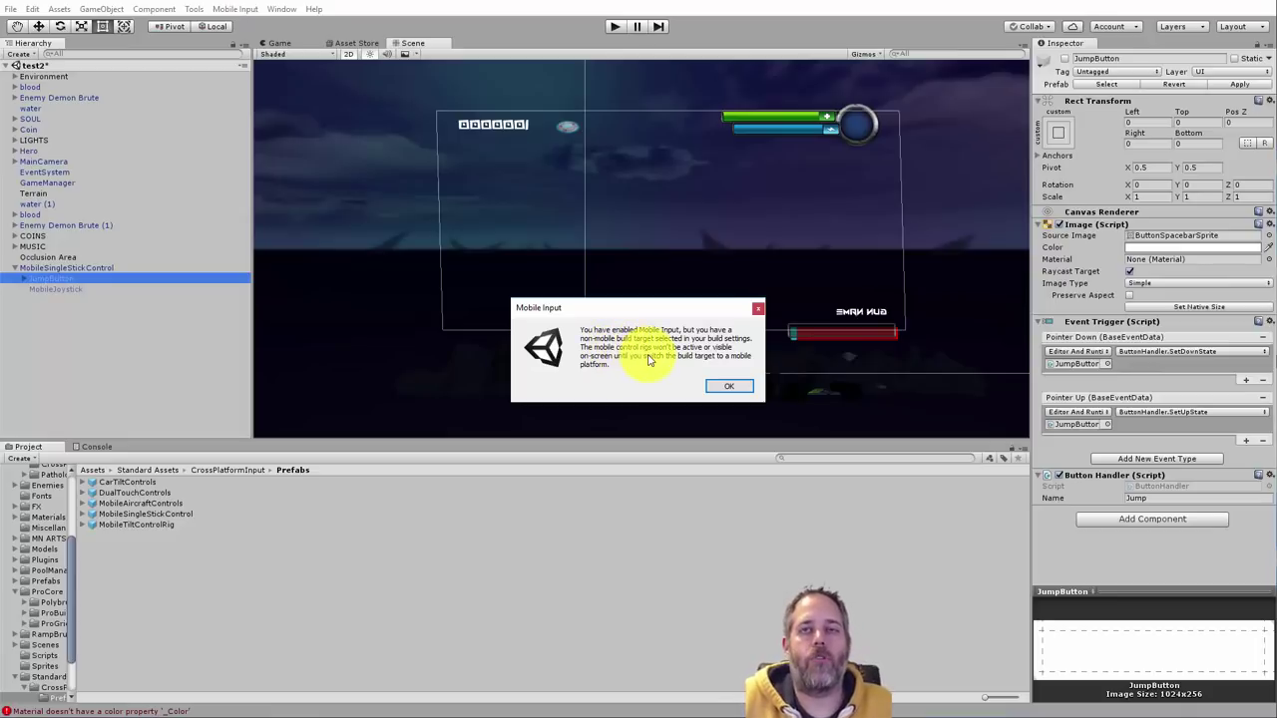
left_click(726, 386)
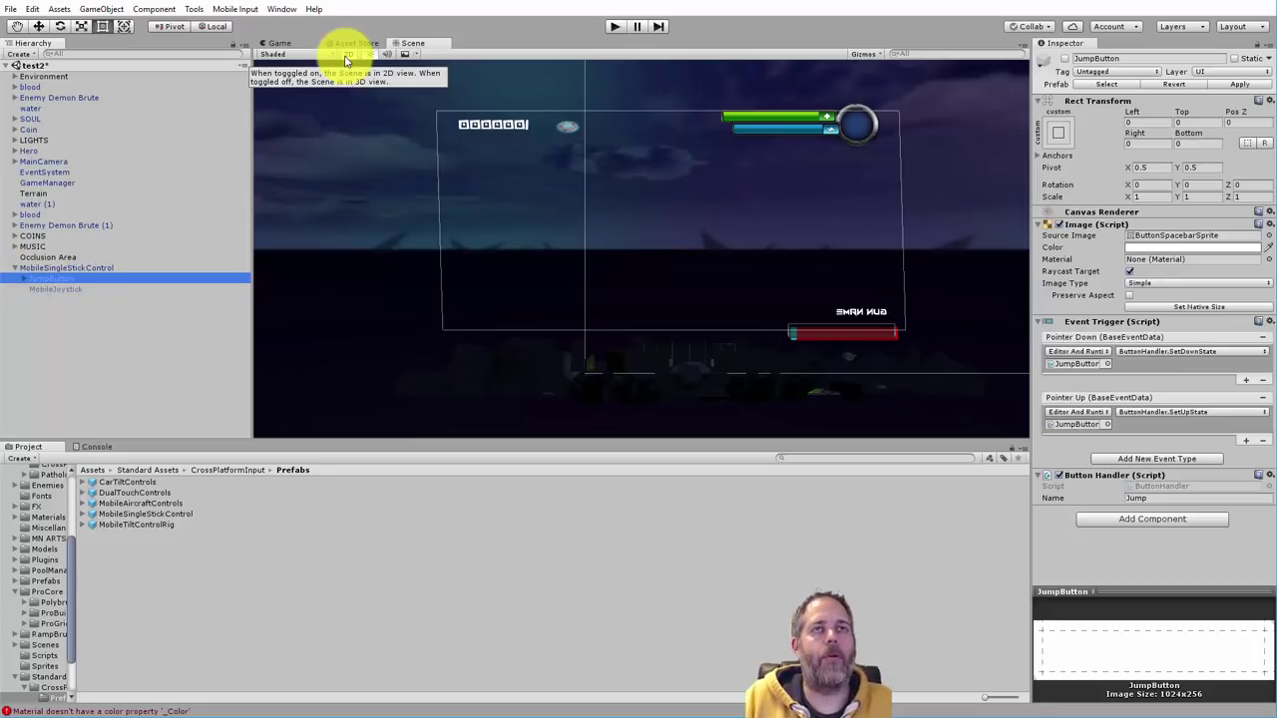
Switch the build platform to Android in Build Settings
left_click(12, 9)
left_click(60, 139)
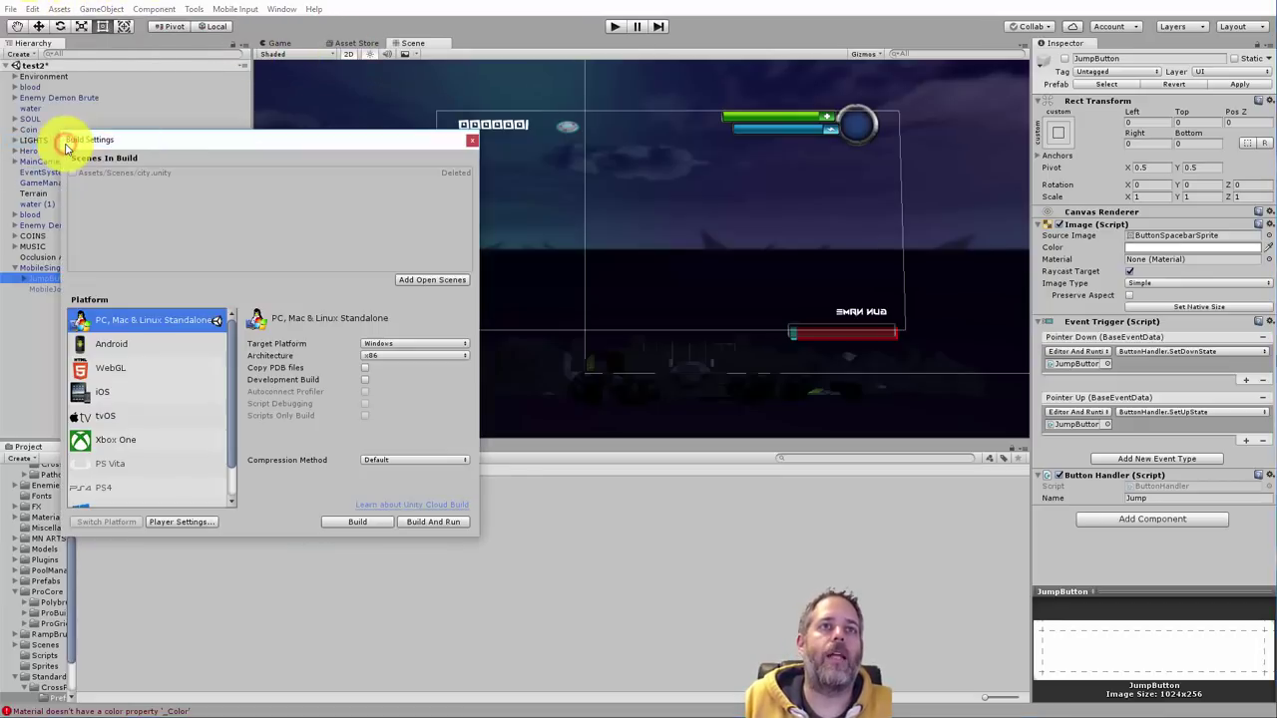
left_click(126, 344)
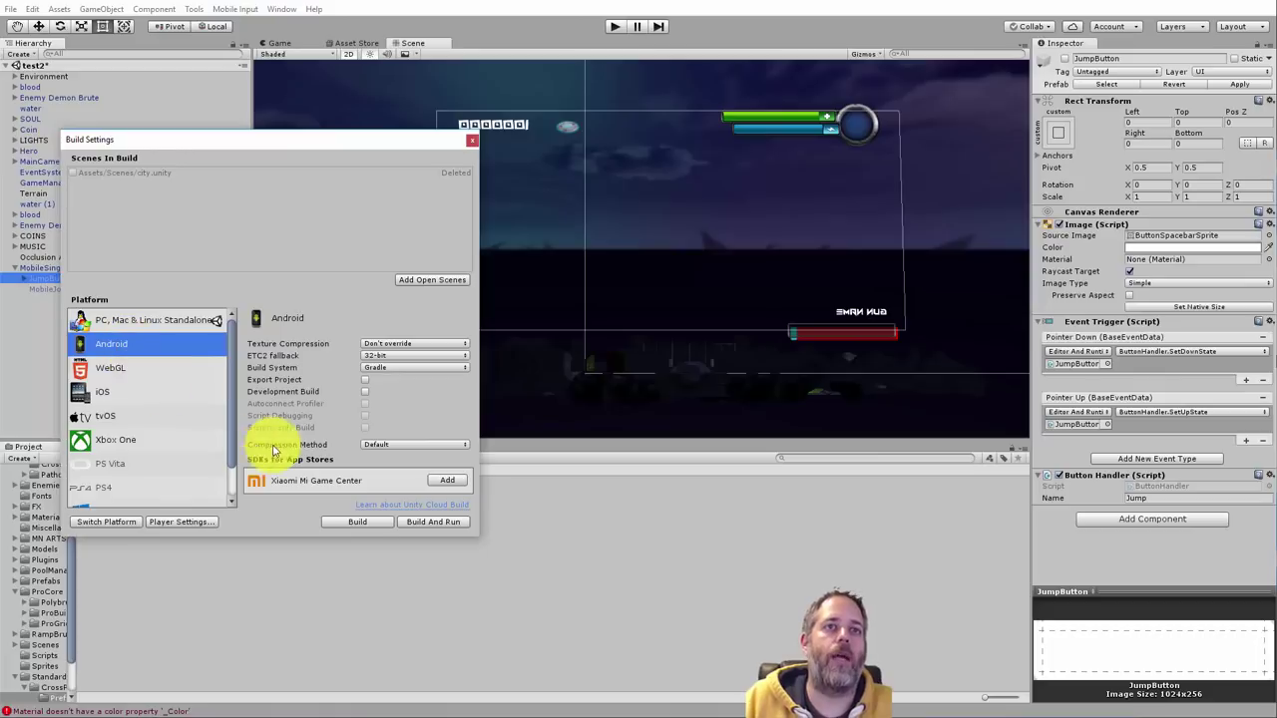
left_click(107, 522)
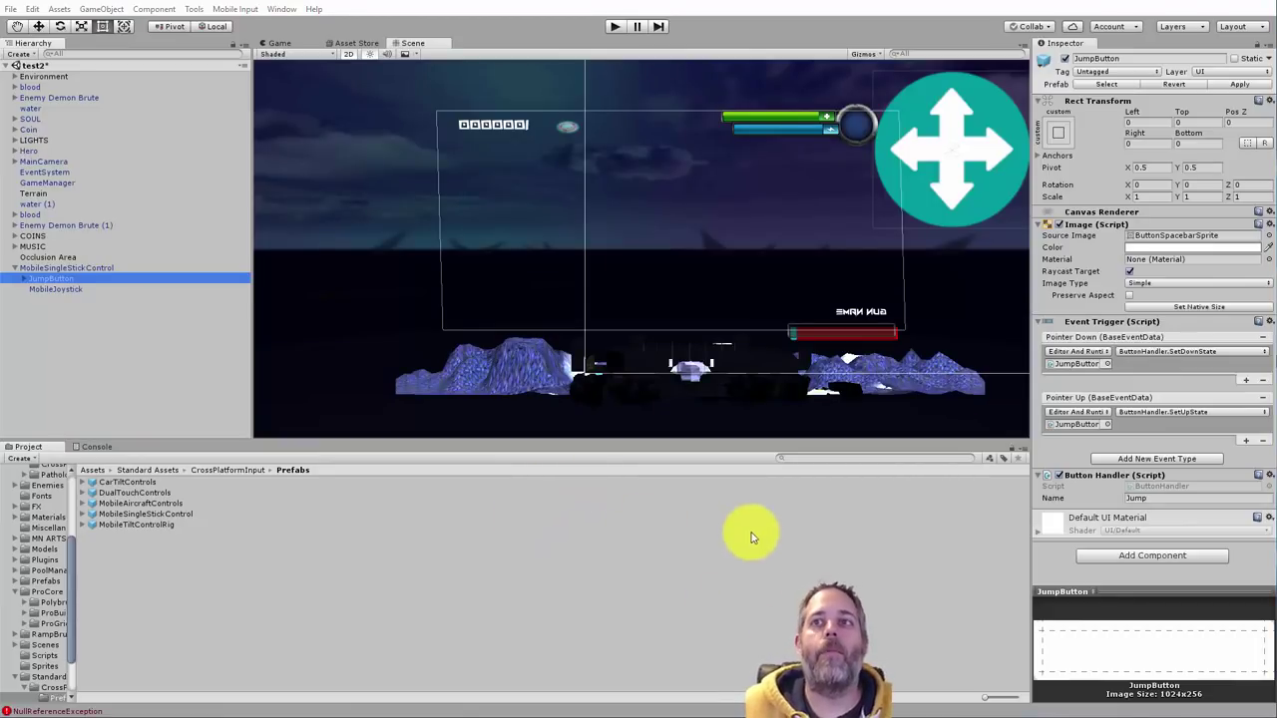
Re-enable Mobile Input, acknowledge both notices, and close Build Settings
key("ctrl+shift+b")
left_click(233, 9)
left_click(242, 12)
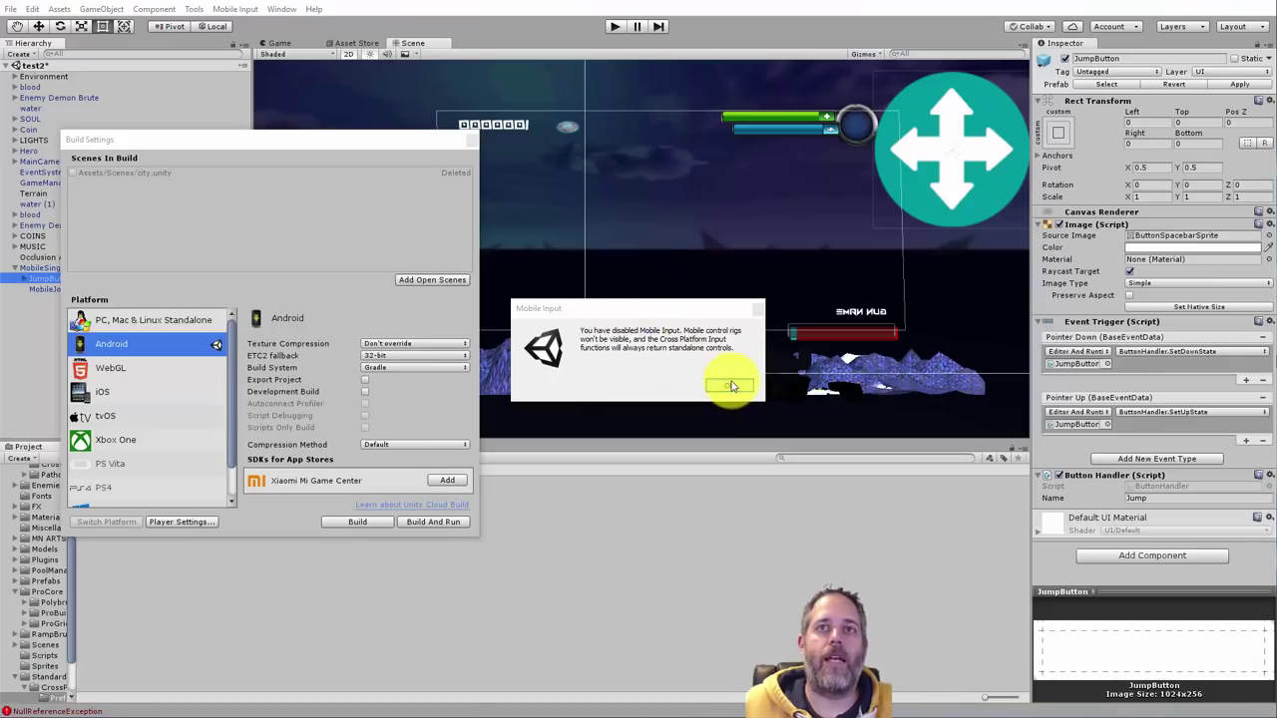
left_click(729, 384)
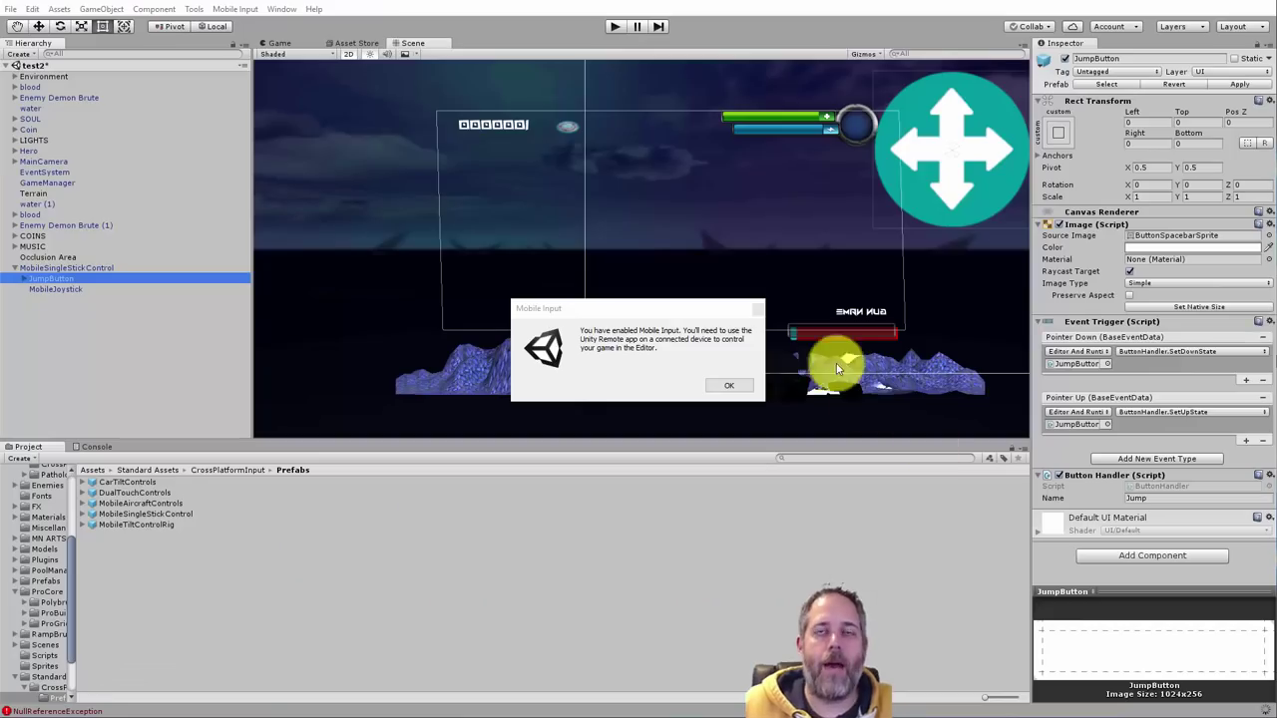
left_click(727, 387)
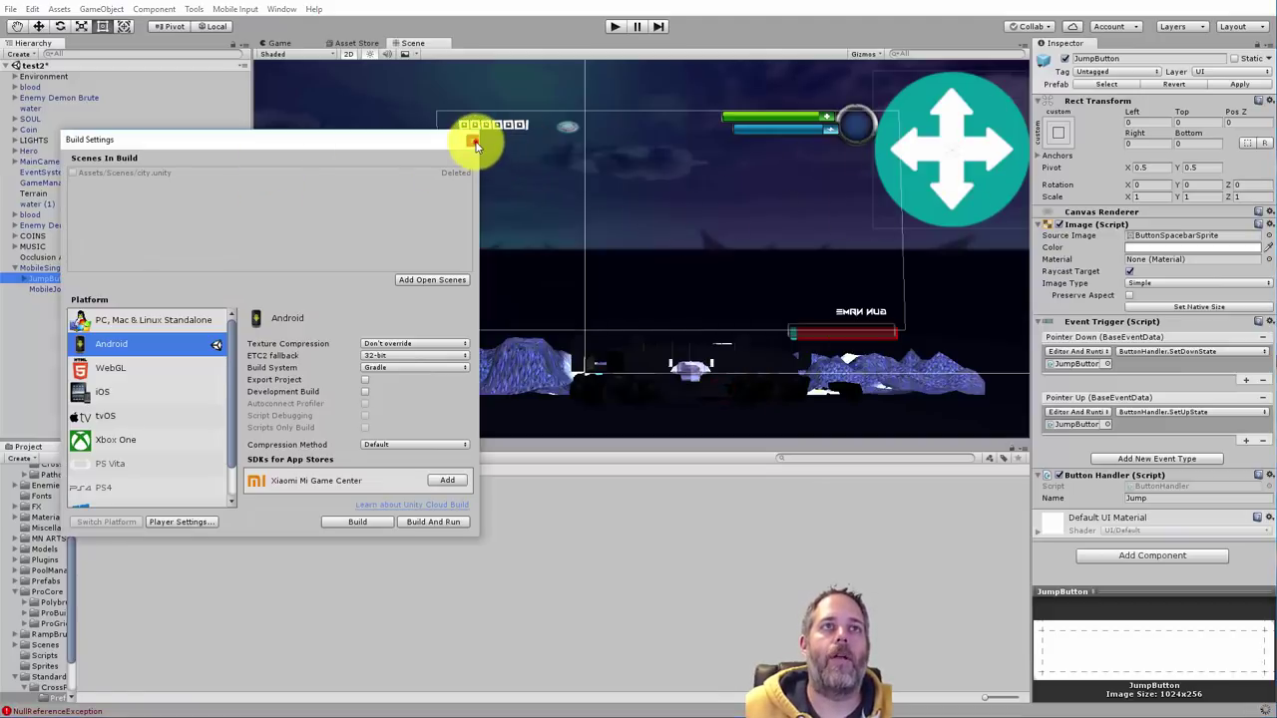
left_click(471, 140)
double_click(46, 279)
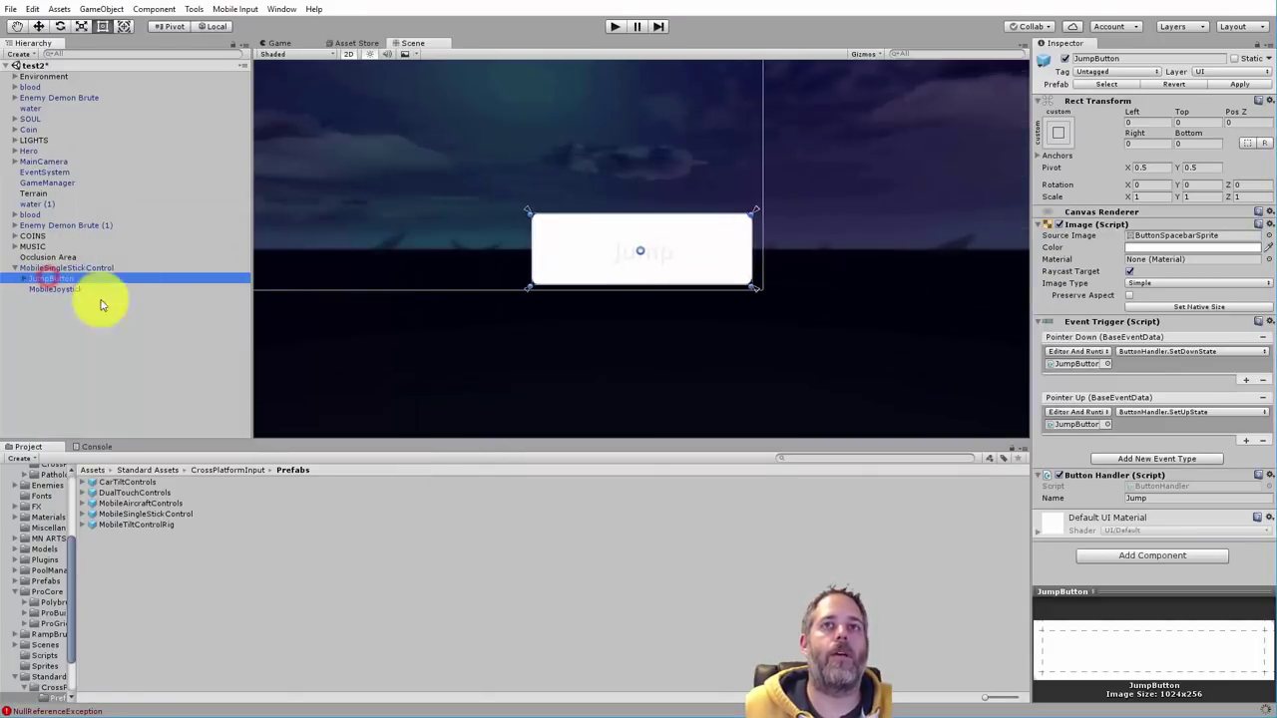
middle_click_drag(390, 202, 704, 222)
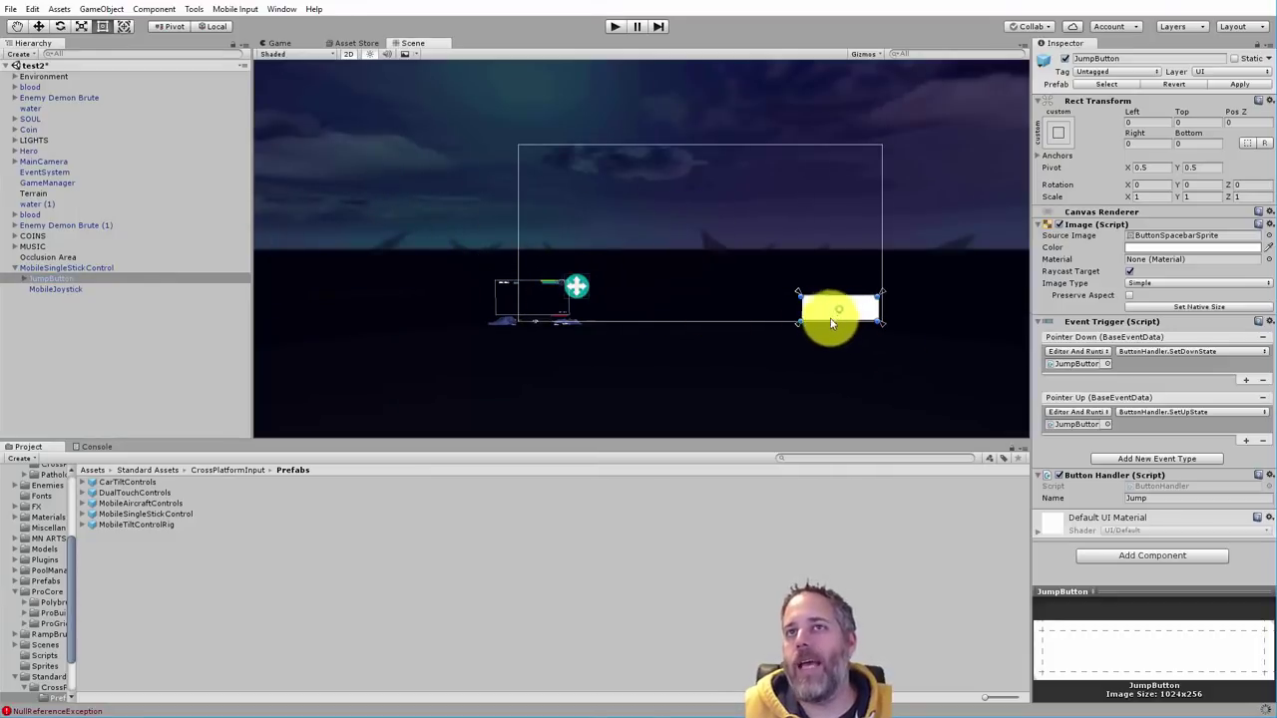
scroll(864, 337, "up", 1)
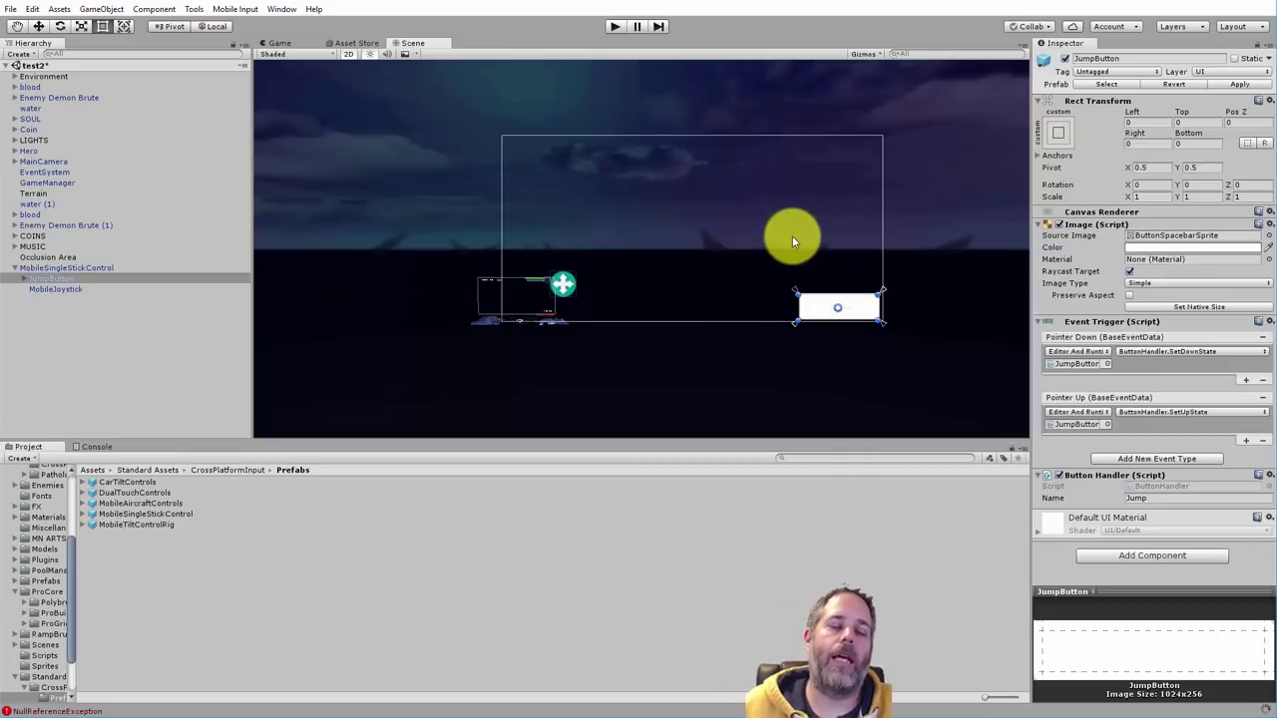
scroll(792, 235, "up", 3)
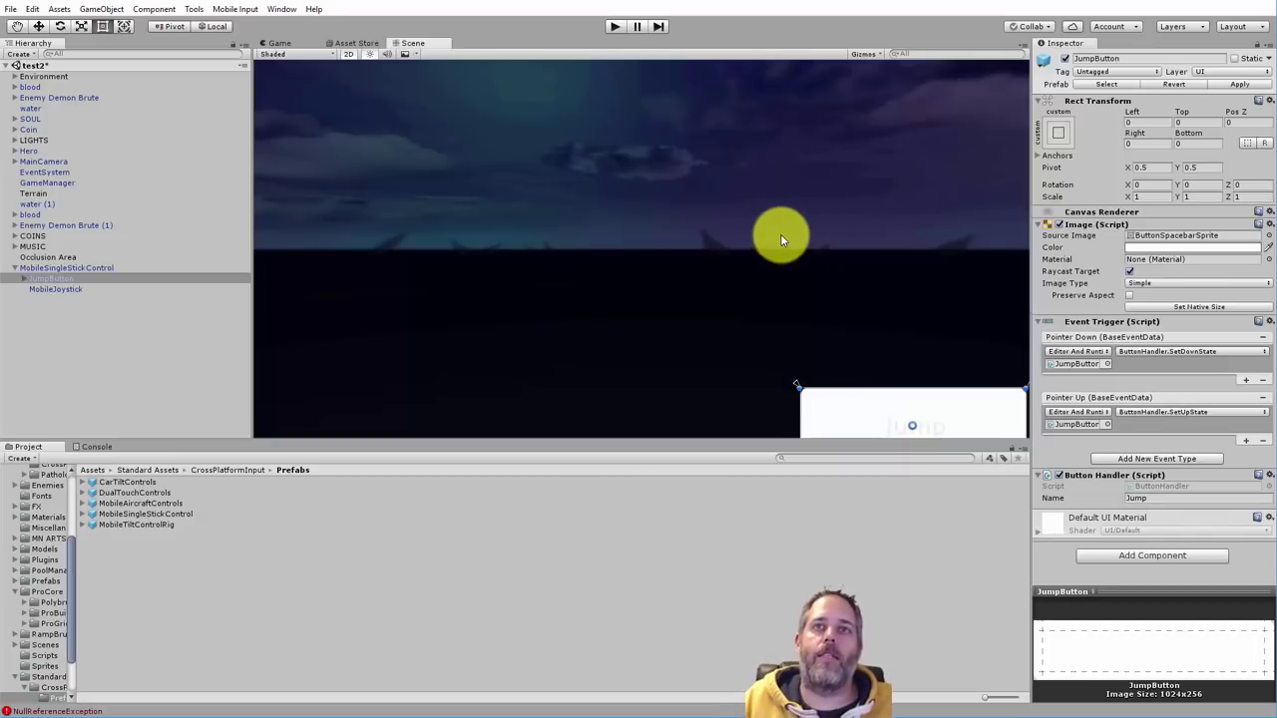
scroll(689, 295, "down", 3)
scroll(688, 295, "down", 2)
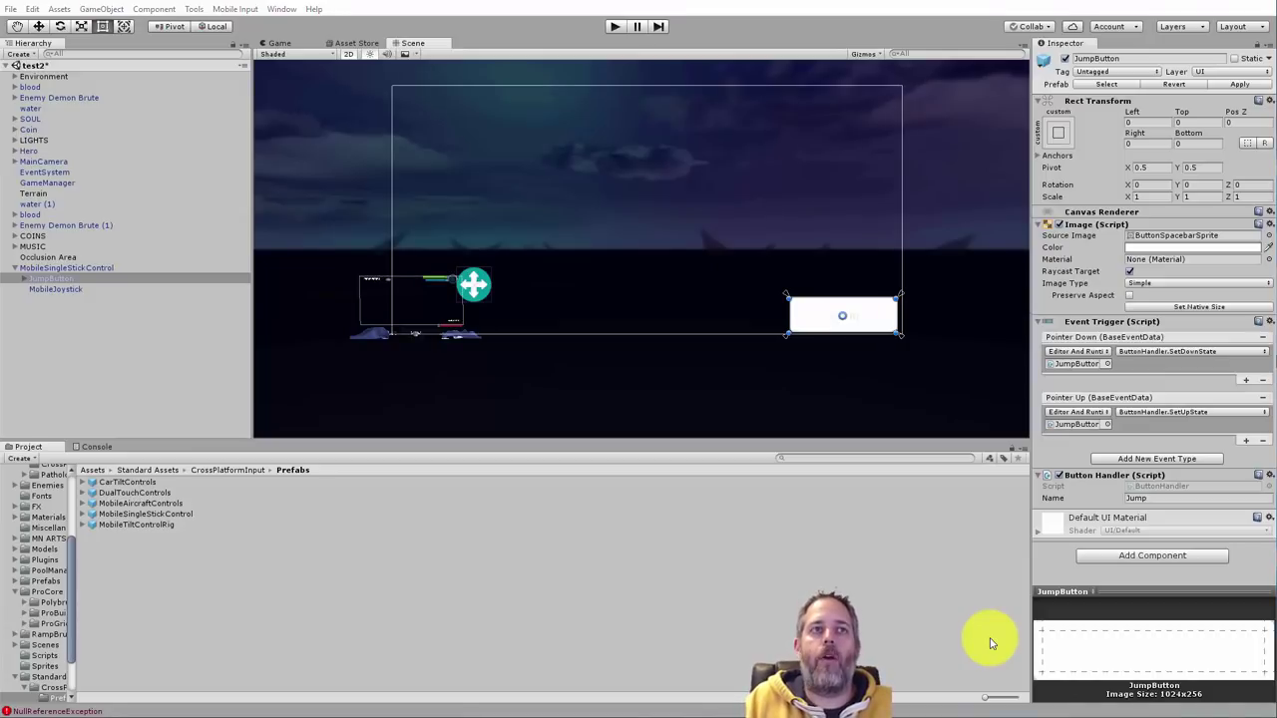
Find assets matching 'joy' and set MobileJoystick's Source Image to the orange joystick sprite
left_click(902, 457)
type("joy")
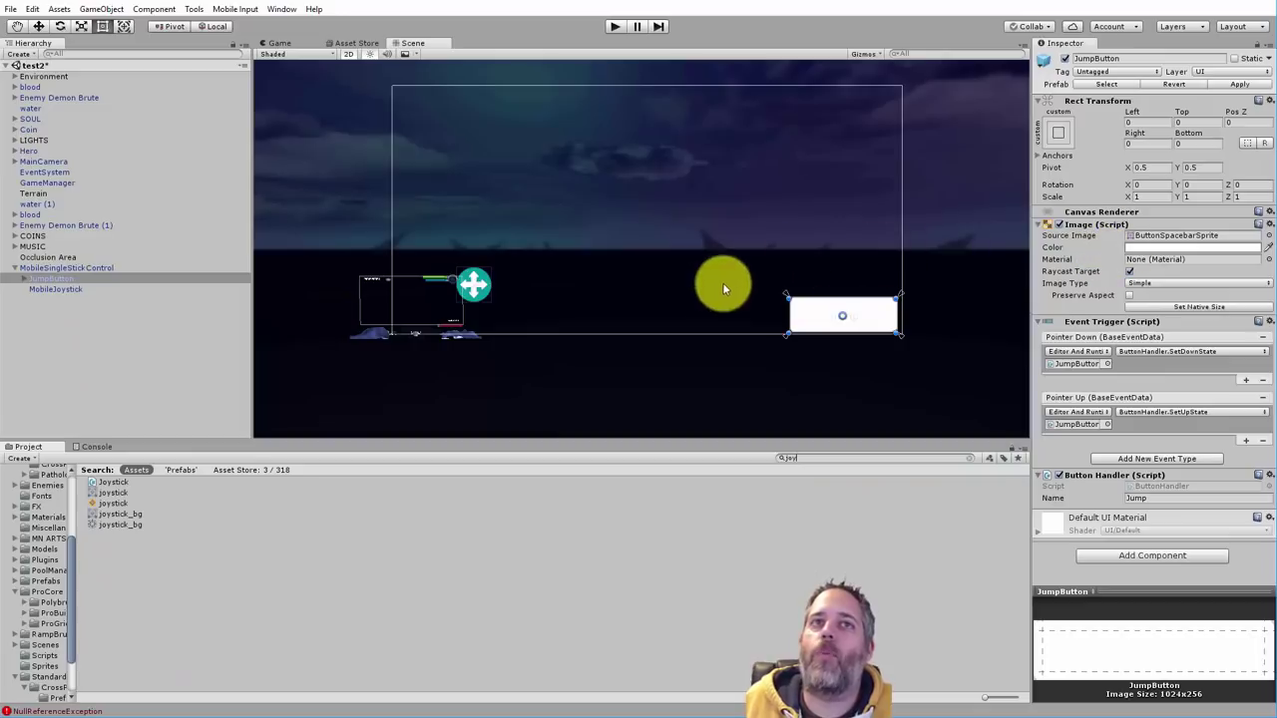
left_click(50, 288)
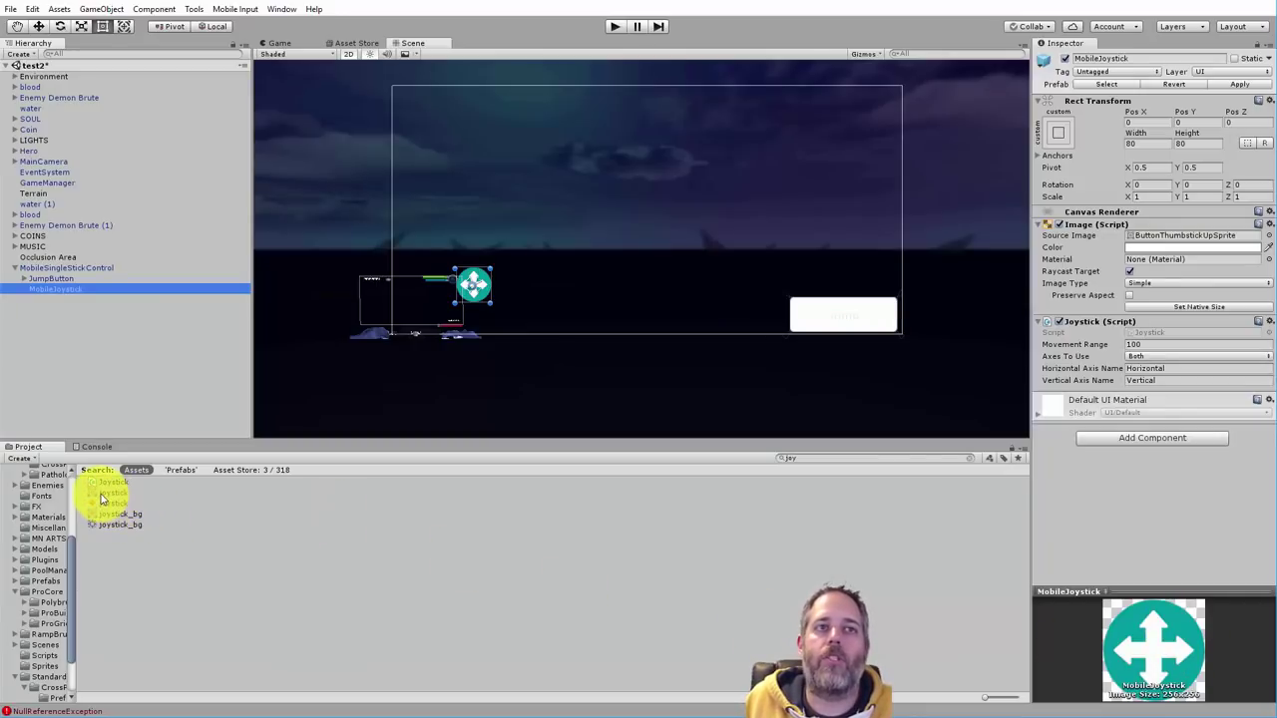
left_click_drag(102, 499, 1204, 235)
scroll(473, 286, "up", 5)
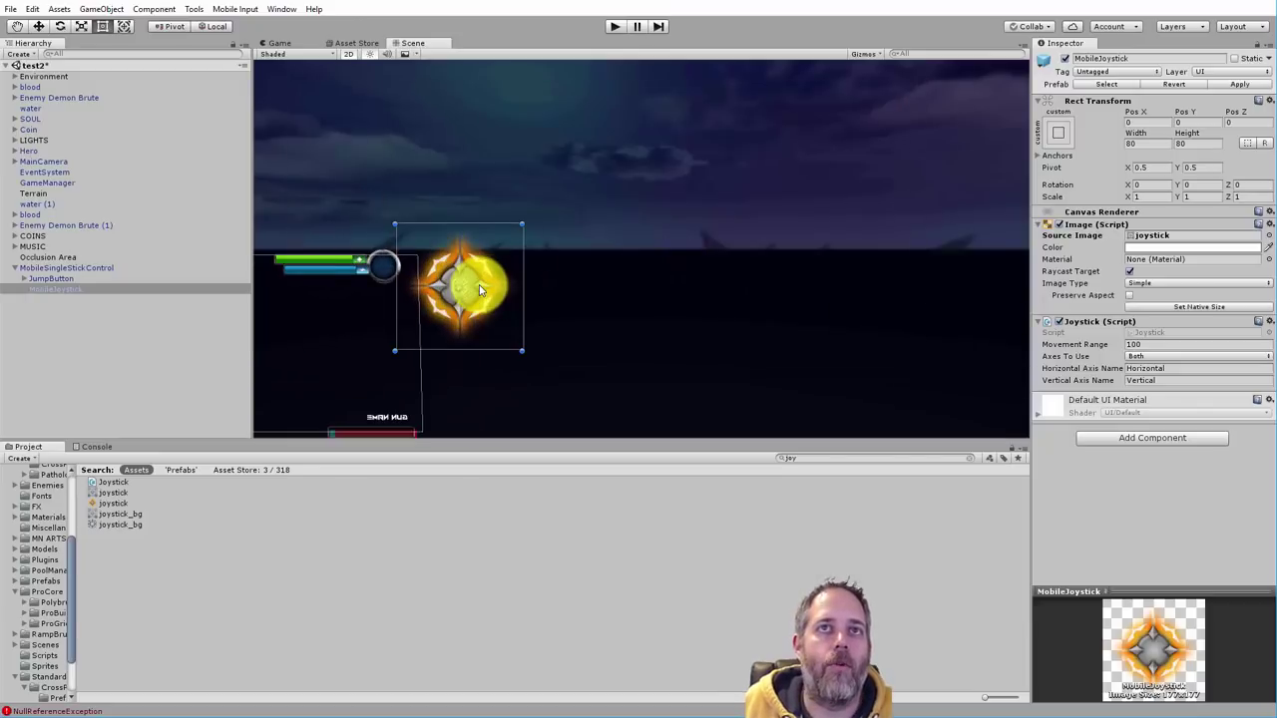
scroll(479, 290, "down", 6)
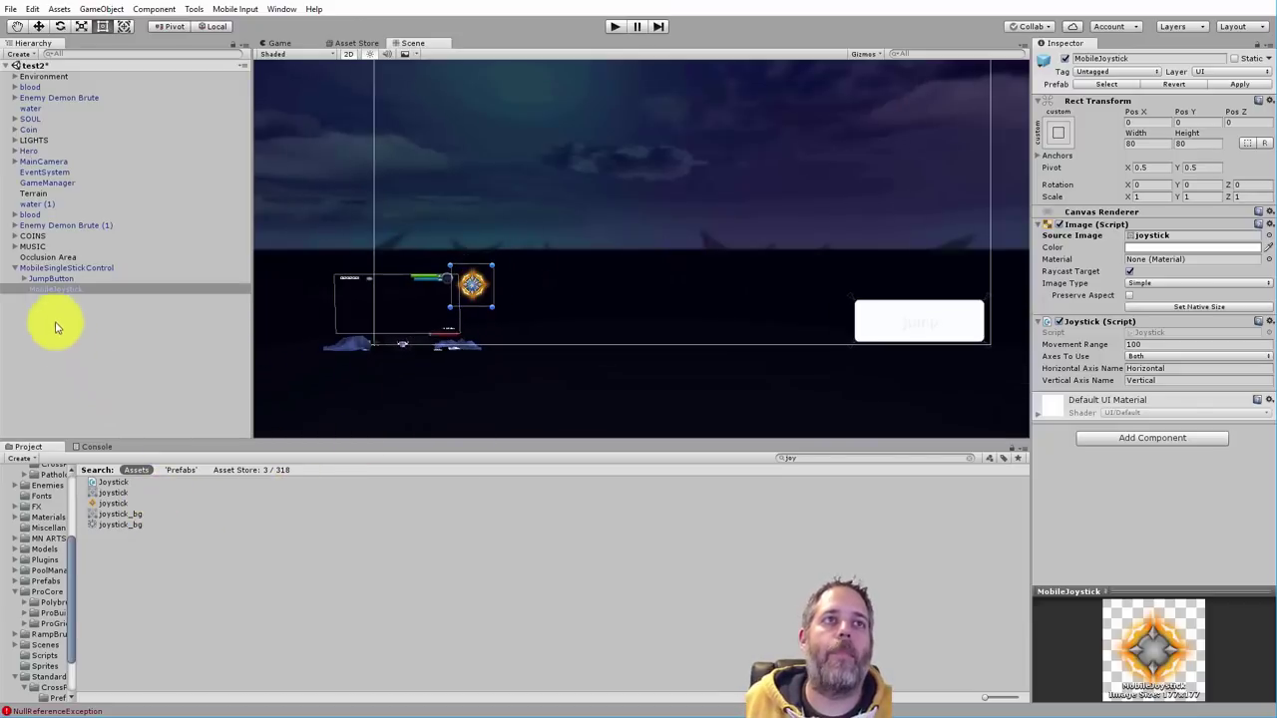
left_click(46, 267)
Create a UI Image under MobileSingleStickControl and set its Source Image to joystick_bg
right_click(48, 271)
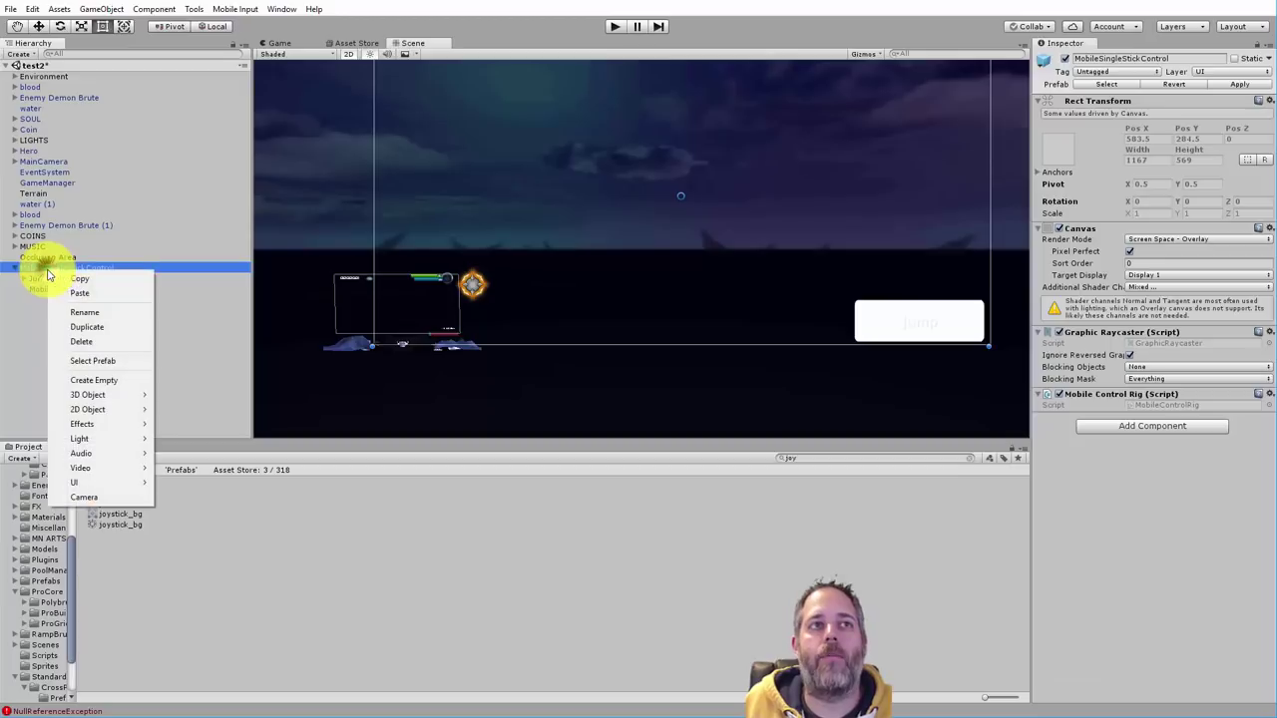
mouse_move(95, 469)
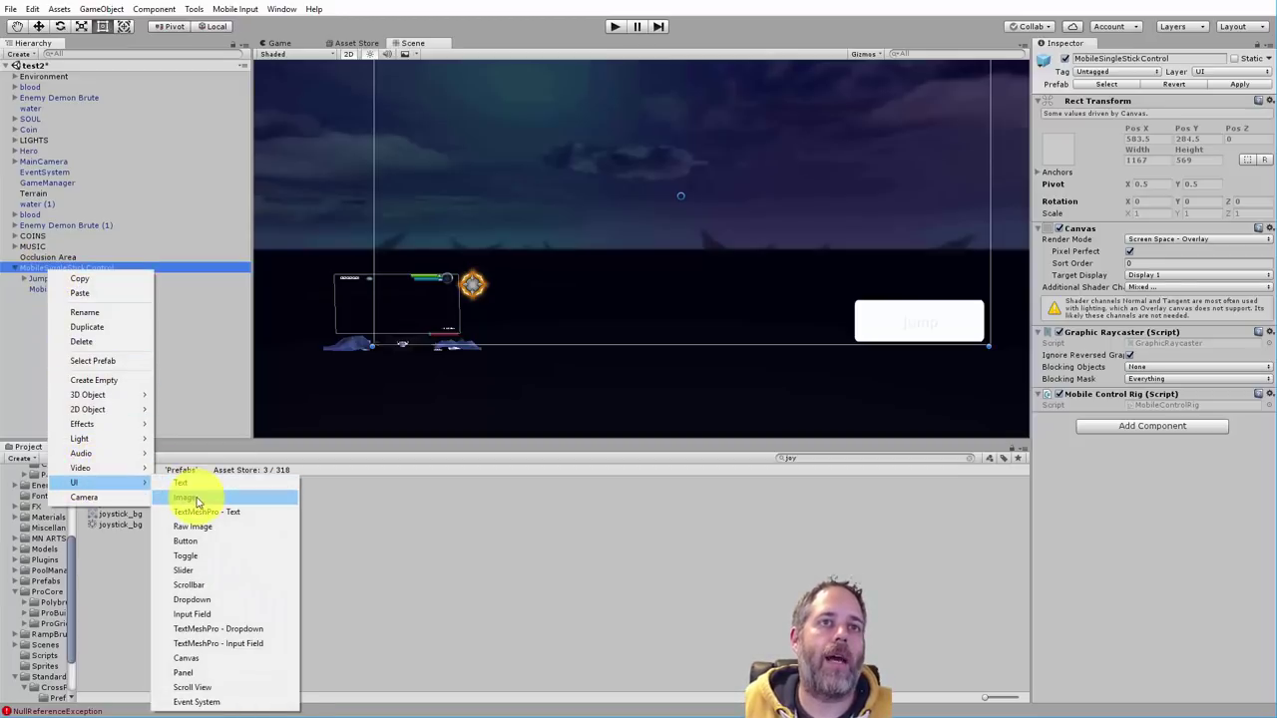
left_click(196, 499)
left_click_drag(116, 514, 1144, 224)
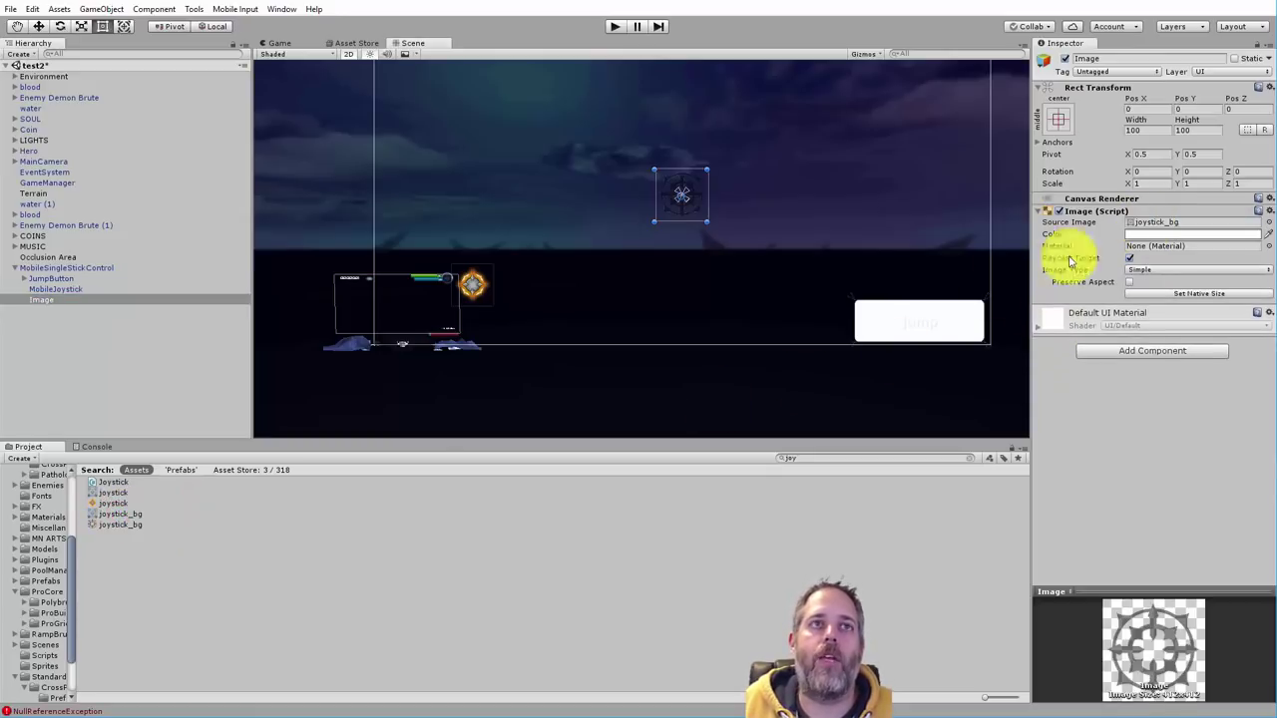
Anchor the joystick_bg Image to the bottom-left and drag it up beside the joystick
left_click(1059, 120)
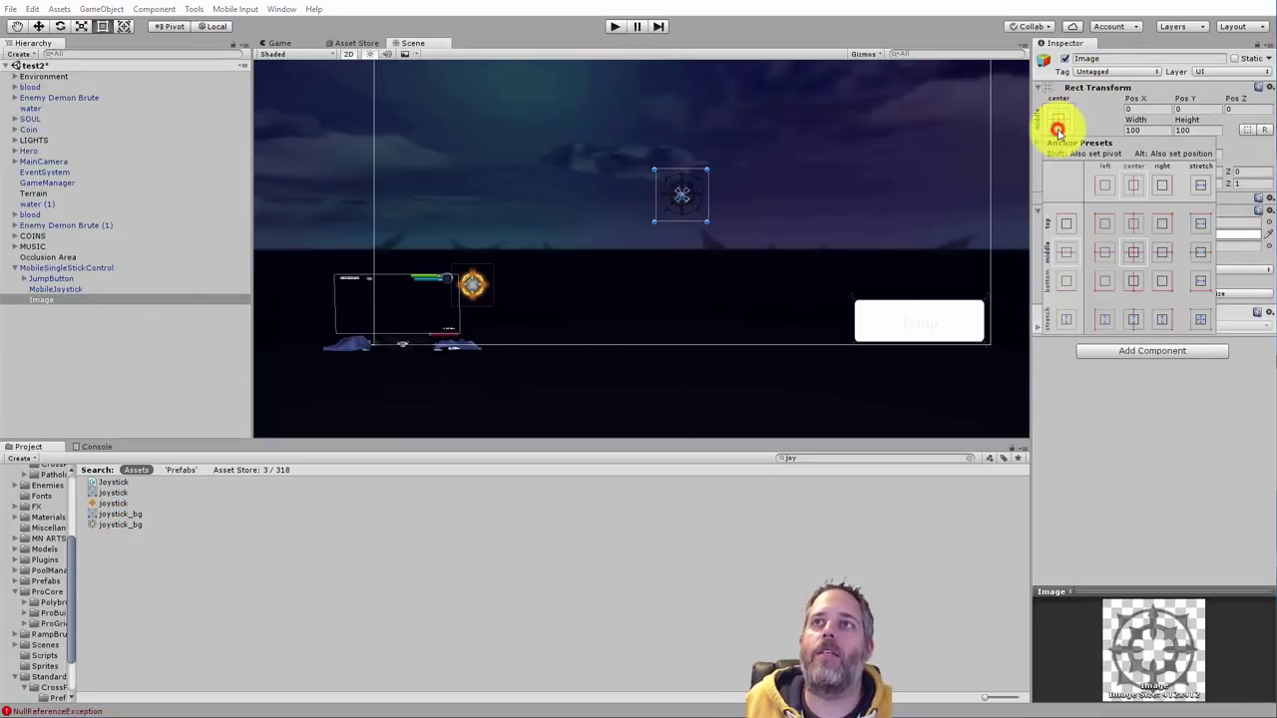
left_click(1132, 252)
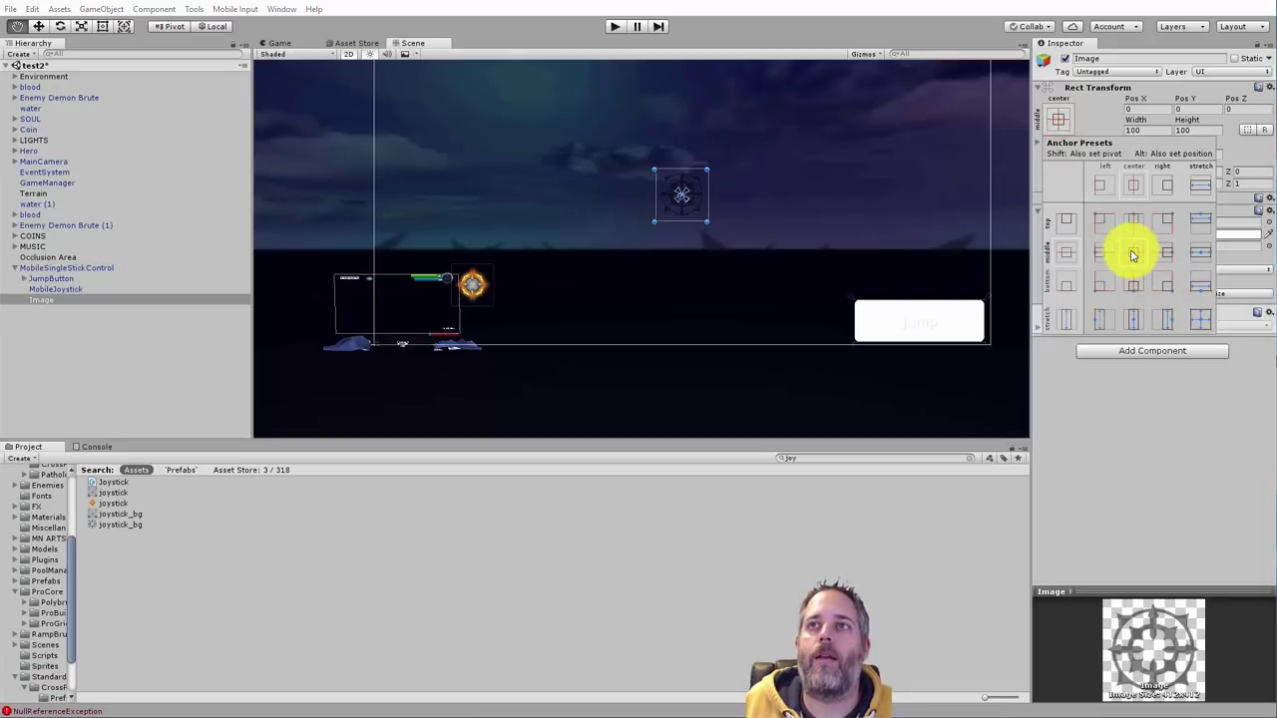
left_click(1109, 282, "alt+shift")
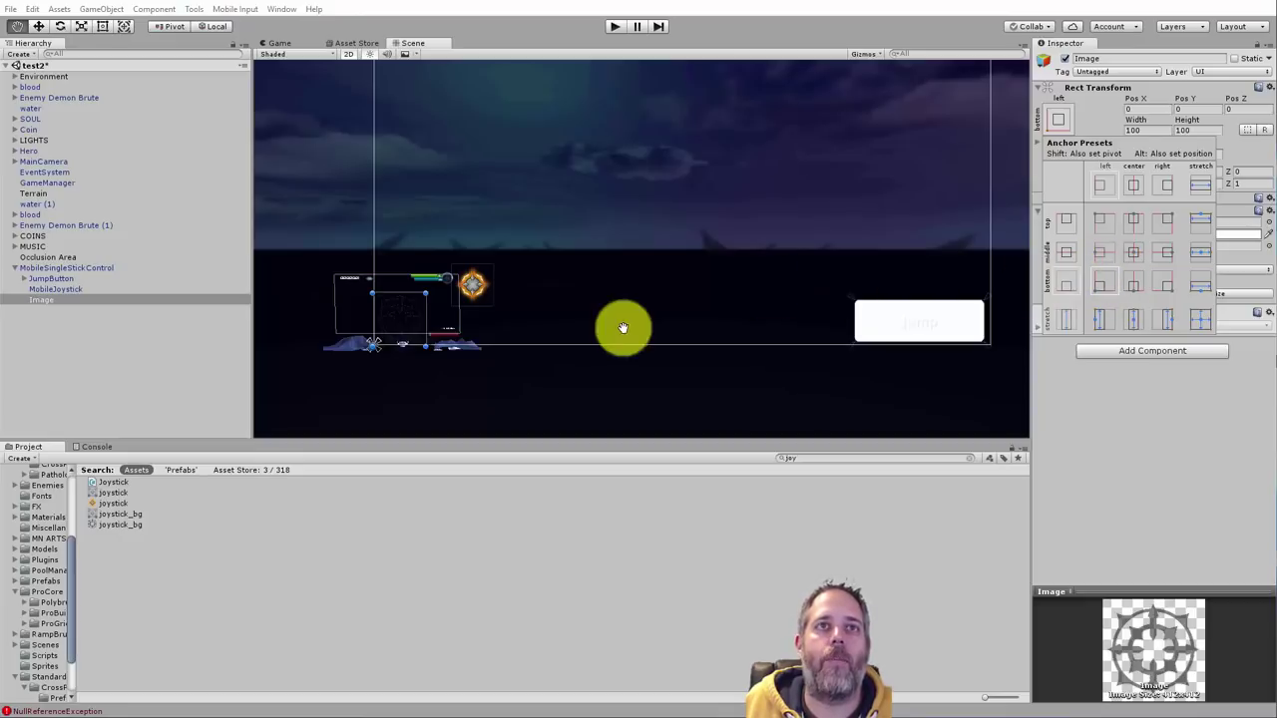
left_click(396, 319)
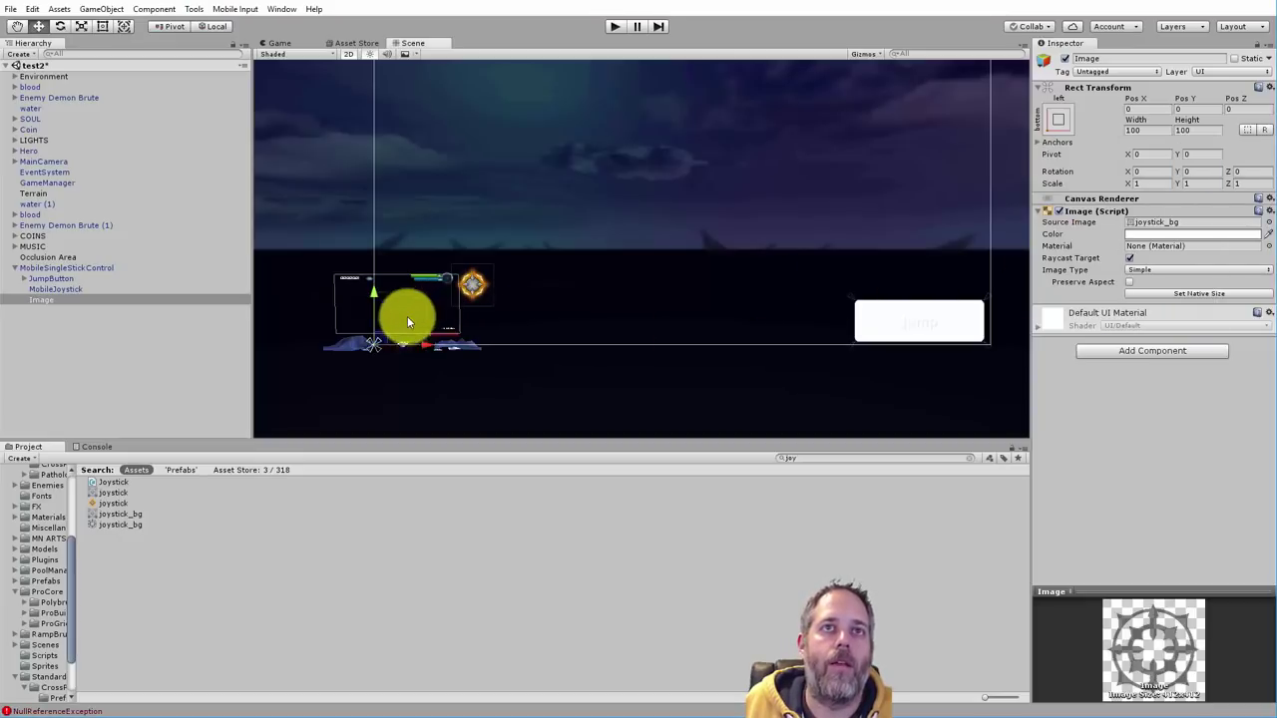
left_click_drag(419, 315, 466, 268)
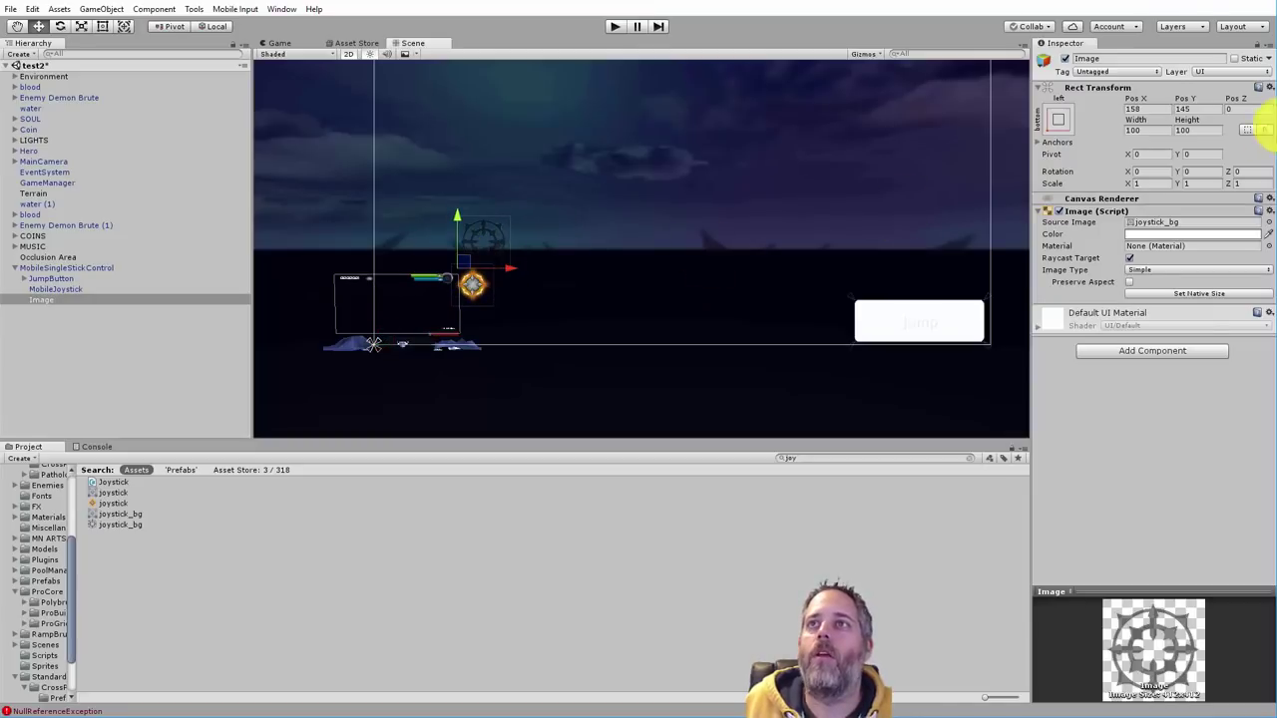
Set the Image's Width and Height to 200 in the Rect Transform
left_click(1147, 184)
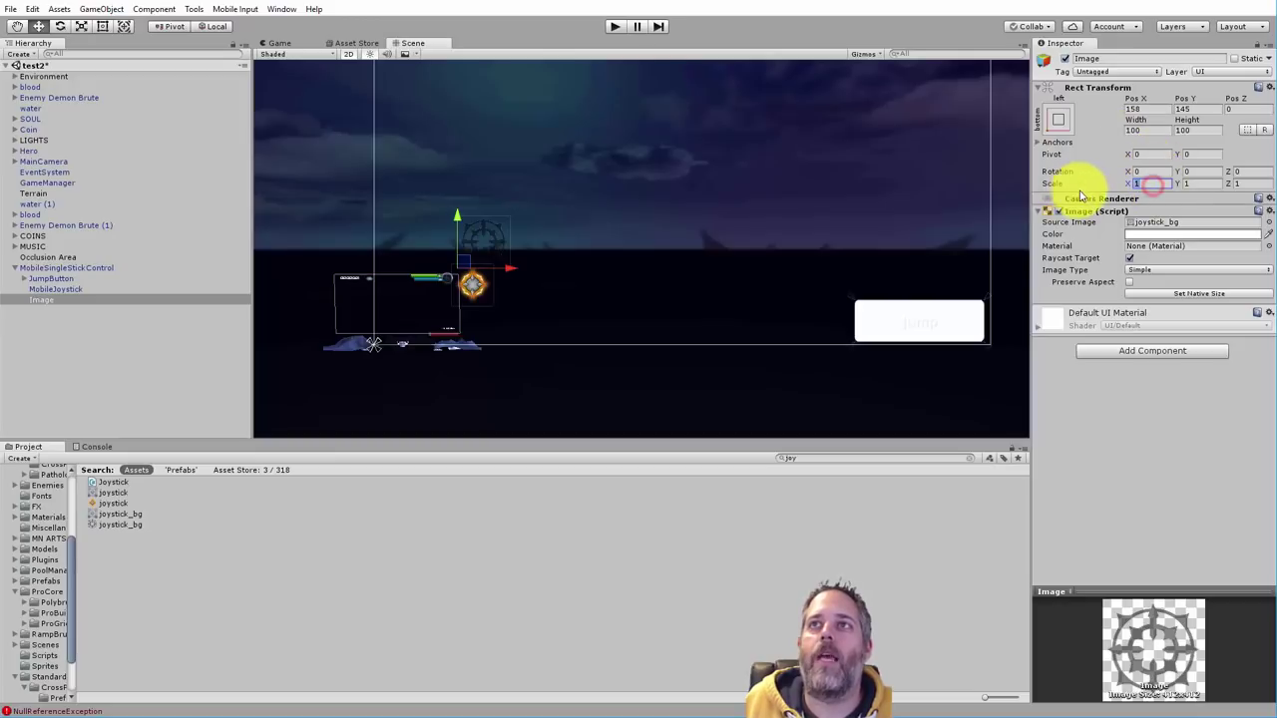
left_click(1147, 130)
type("200")
key("Tab")
type("200")
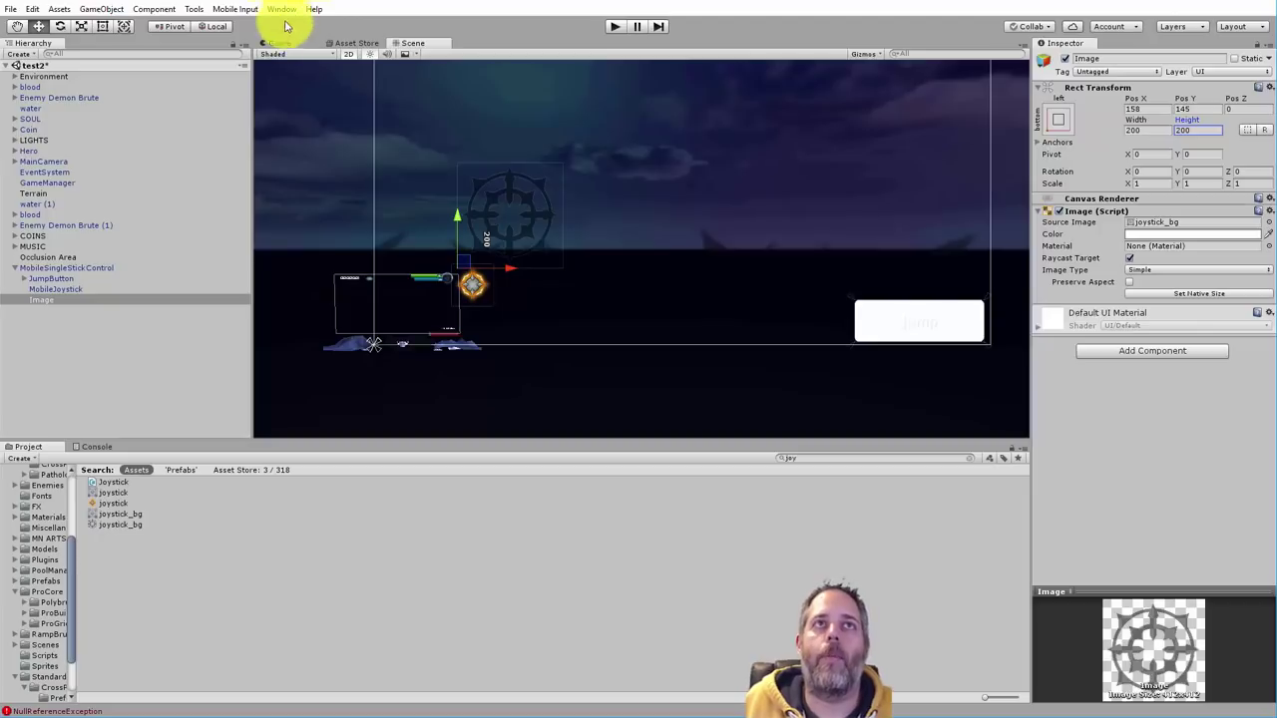
Switch the Game view preview to the 16:10 Landscape aspect
left_click(274, 41)
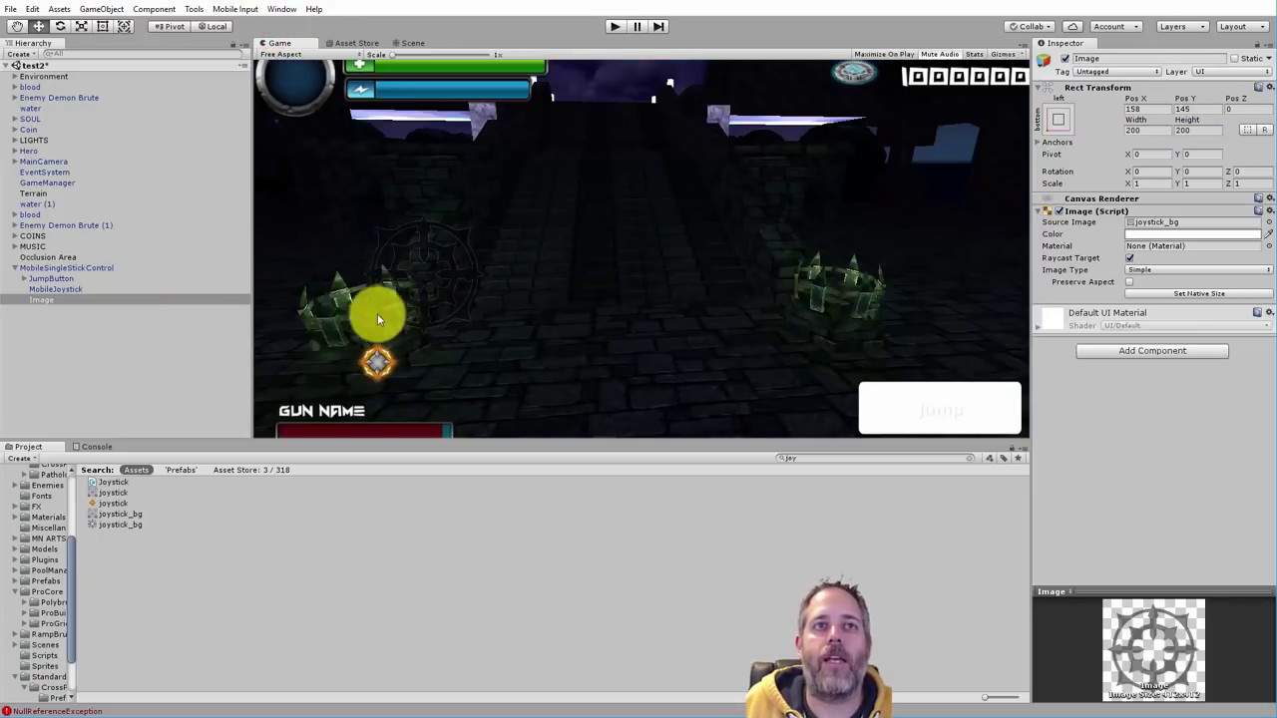
left_click(284, 53)
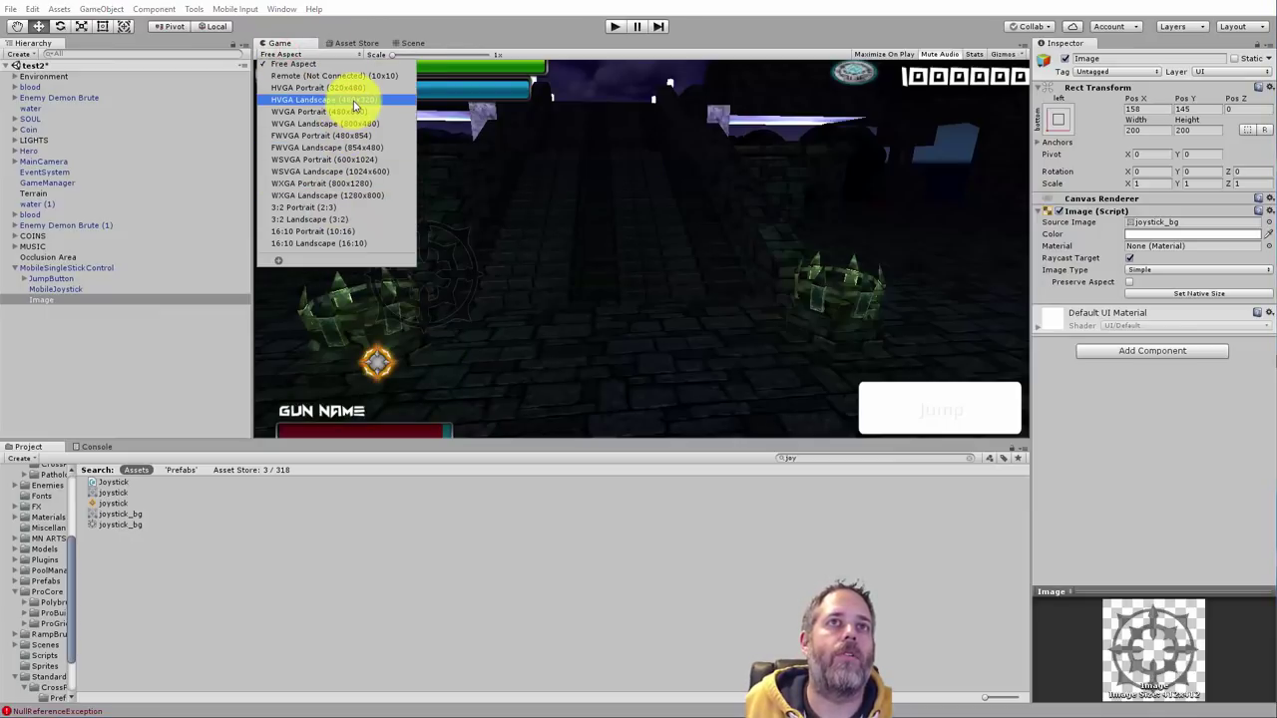
left_click(342, 243)
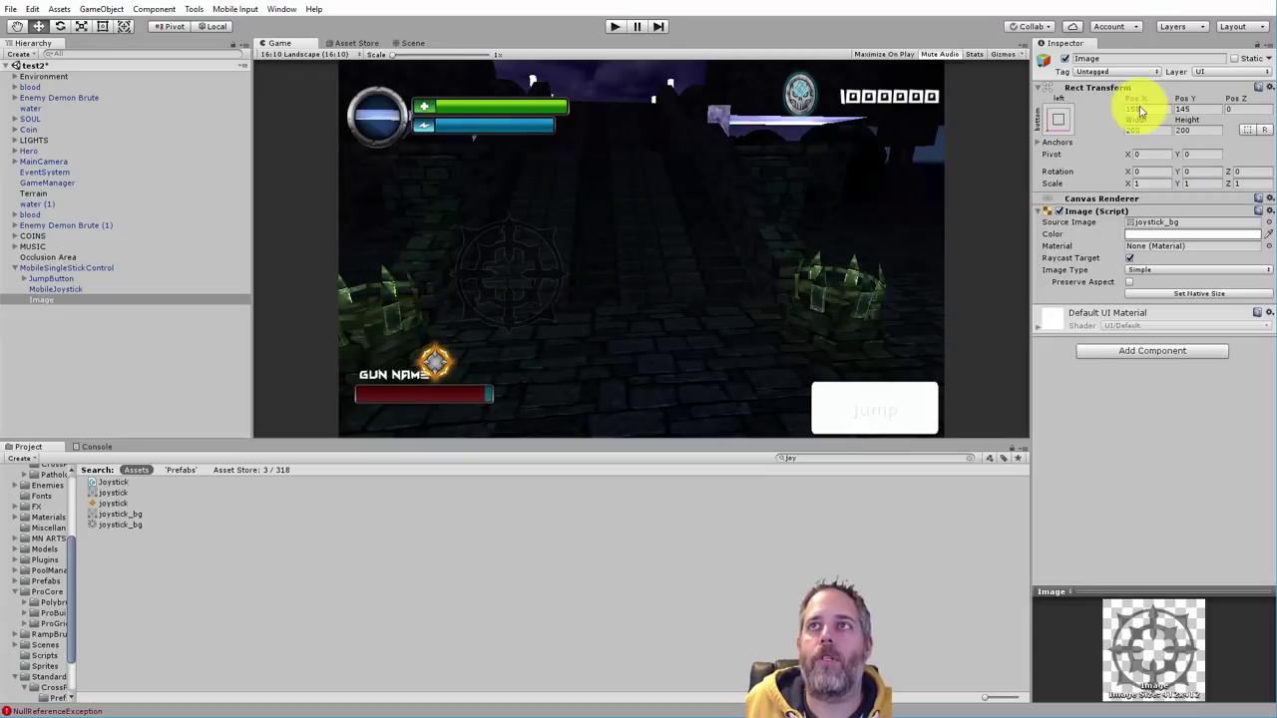
Scrub the joystick_bg Image to Pos X 14.48 and Pos Y 108.8
left_click_drag(1136, 100, 1275, 207)
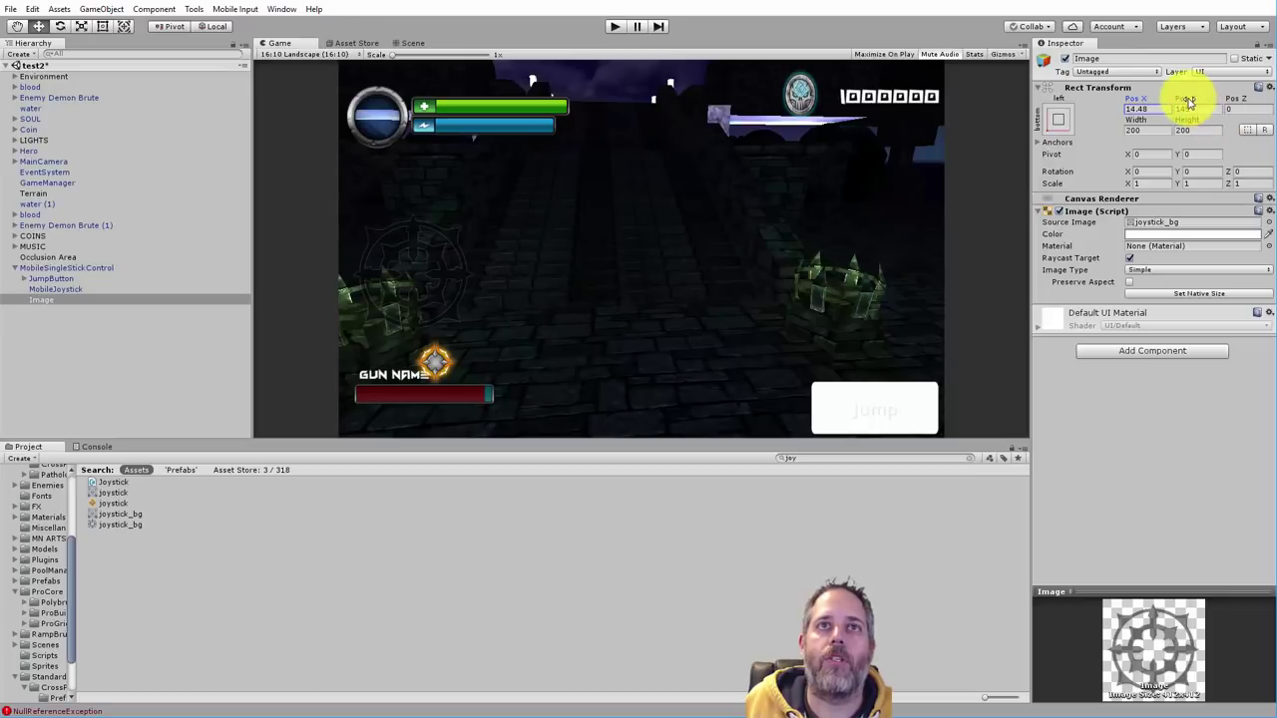
left_click_drag(1186, 100, 1197, 171)
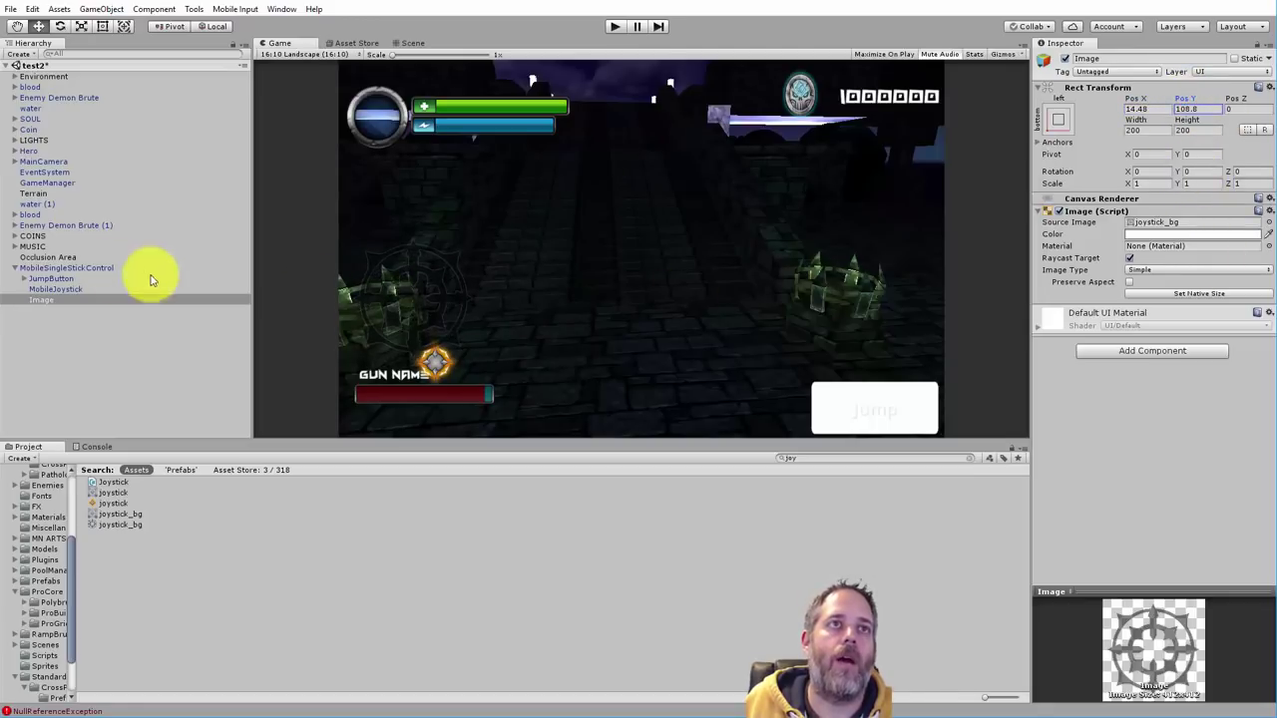
left_click(60, 270)
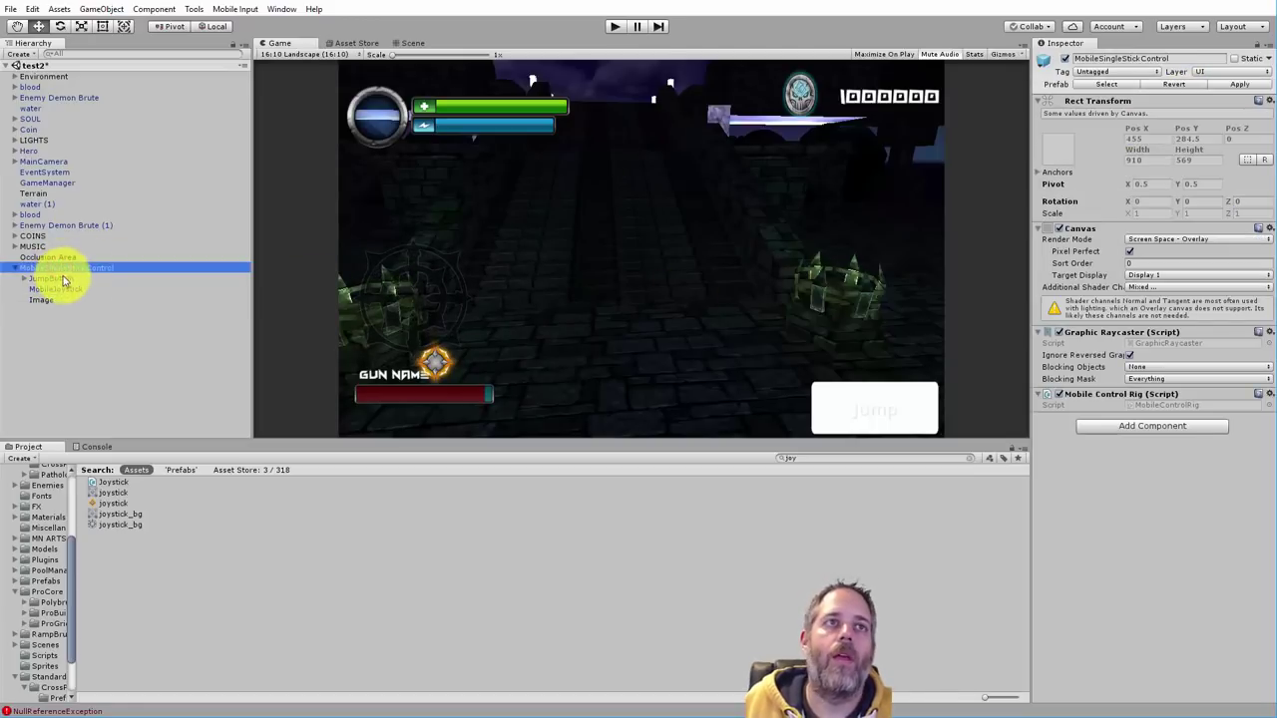
Move MobileJoystick to Pos X -32.17, Pos Y 97.26, centred on its background
left_click(47, 289)
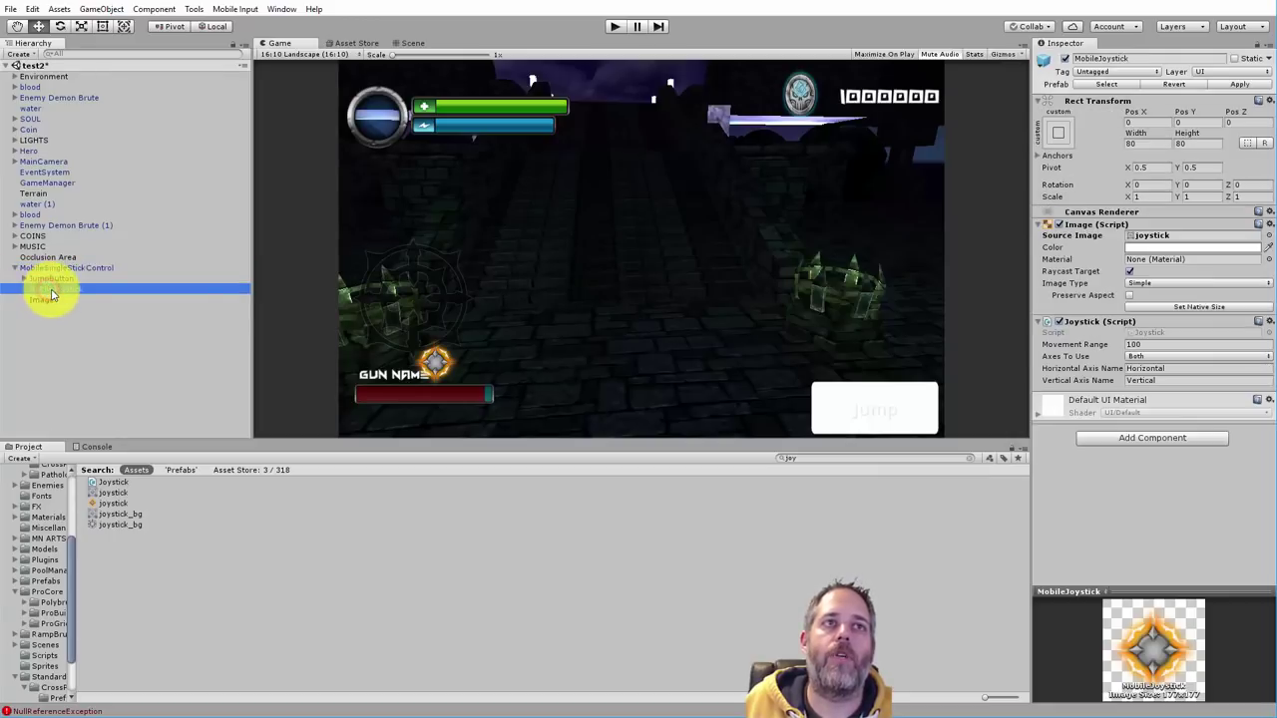
left_click(1132, 116)
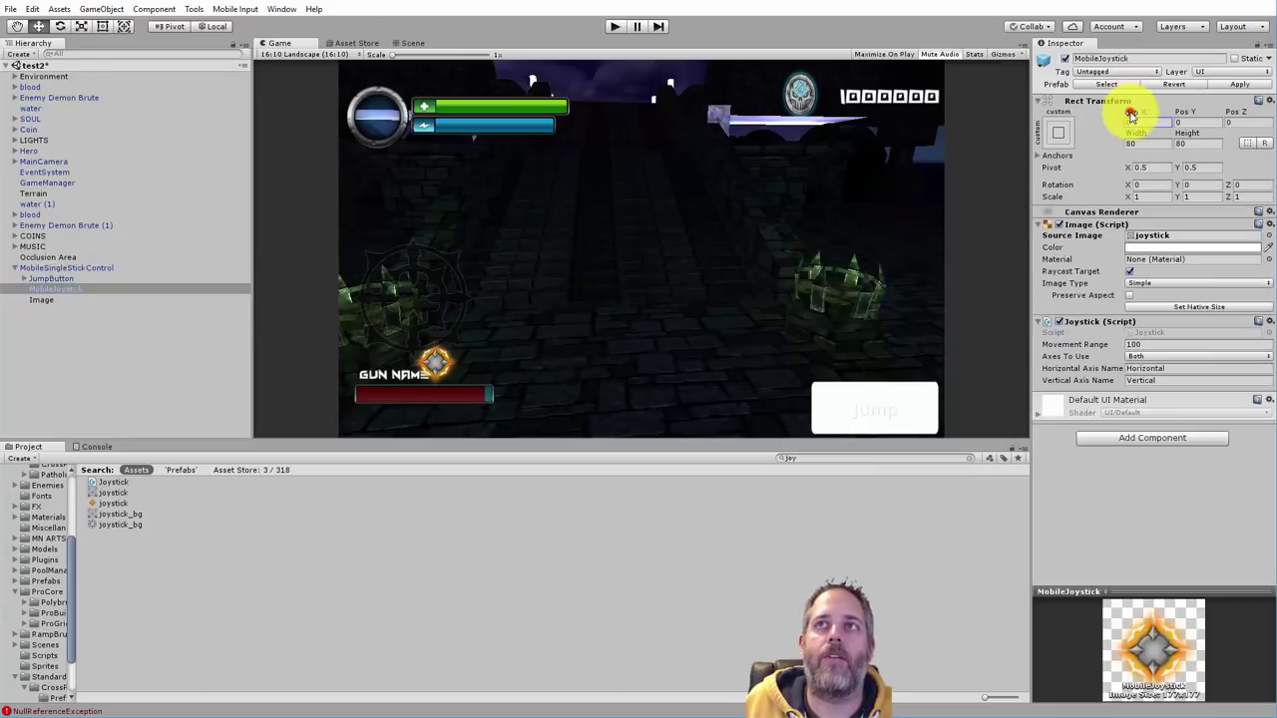
left_click_drag(1179, 111, 1273, 454)
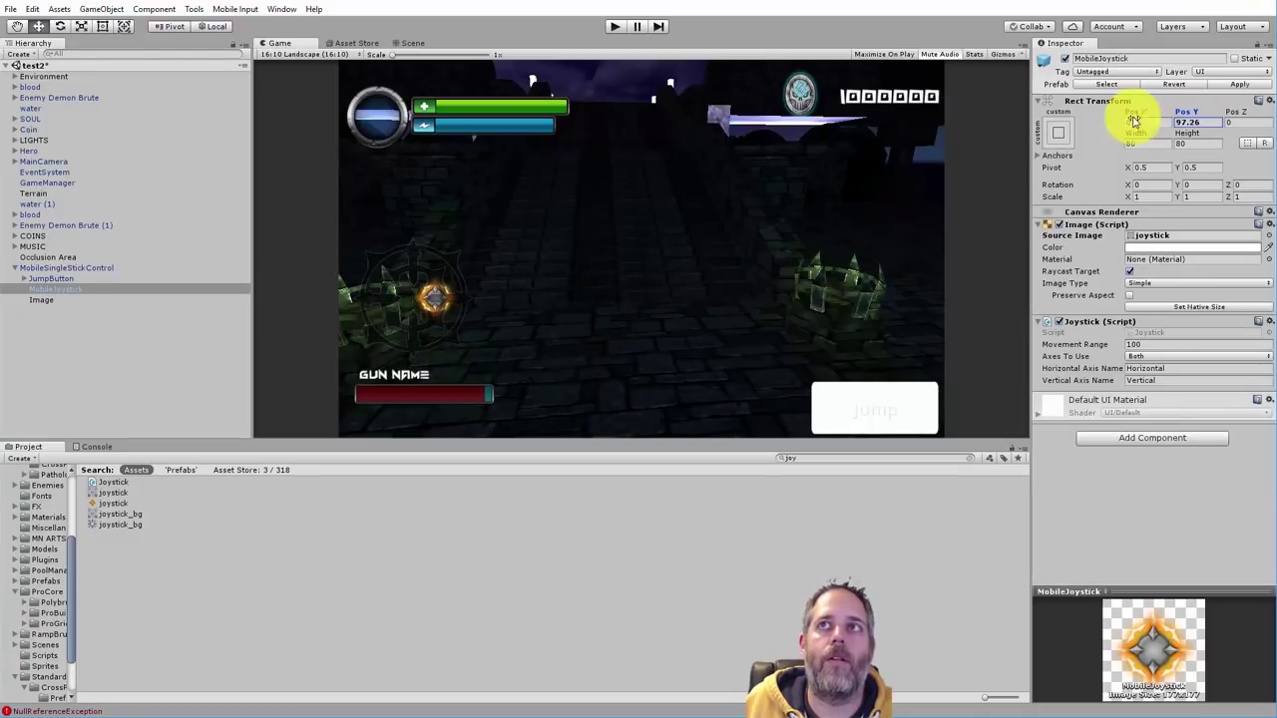
left_click_drag(1137, 109, 425, 119)
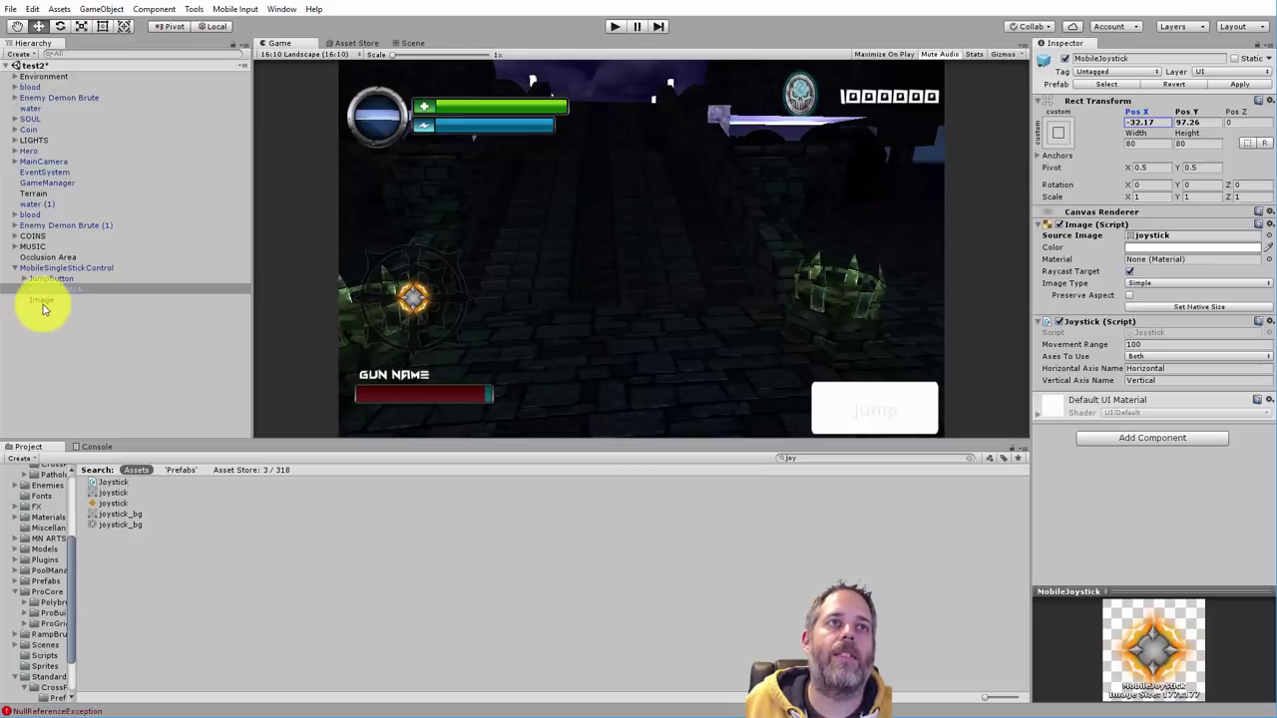
Make the joystick_bg Image the first child of MobileSingleStickControl and rename it Background
left_click_drag(40, 300, 57, 279)
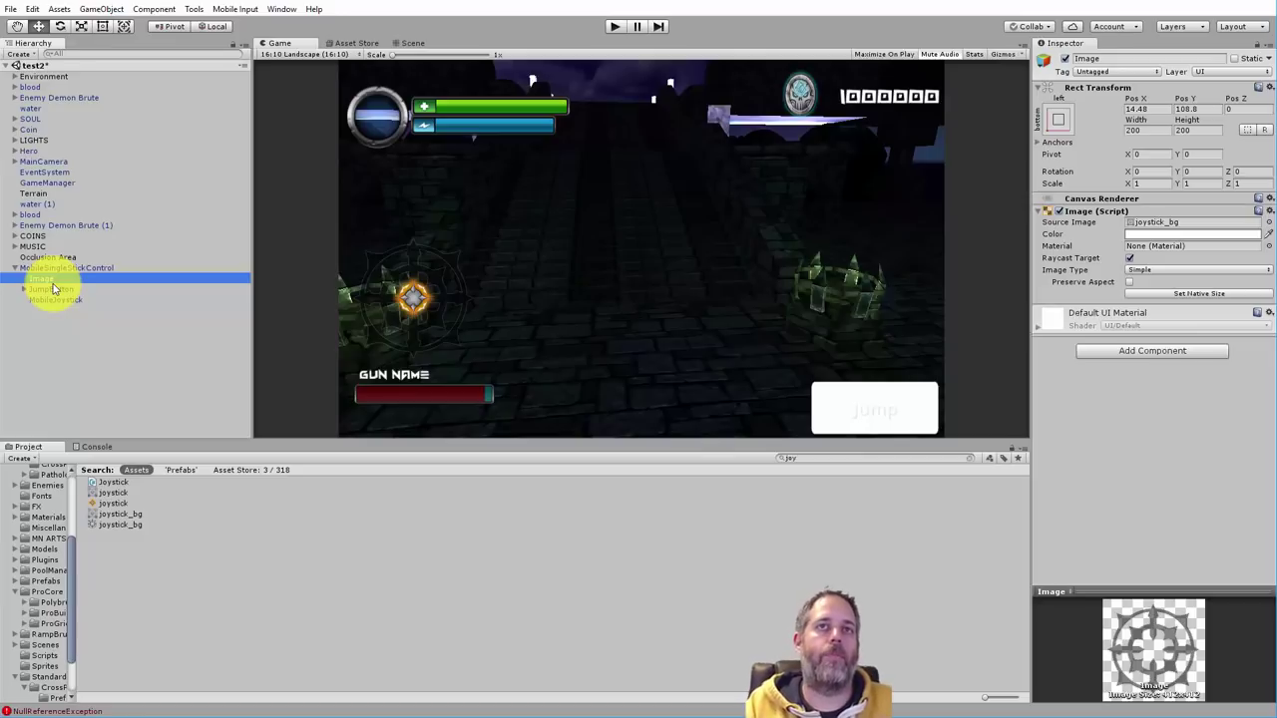
key("F2")
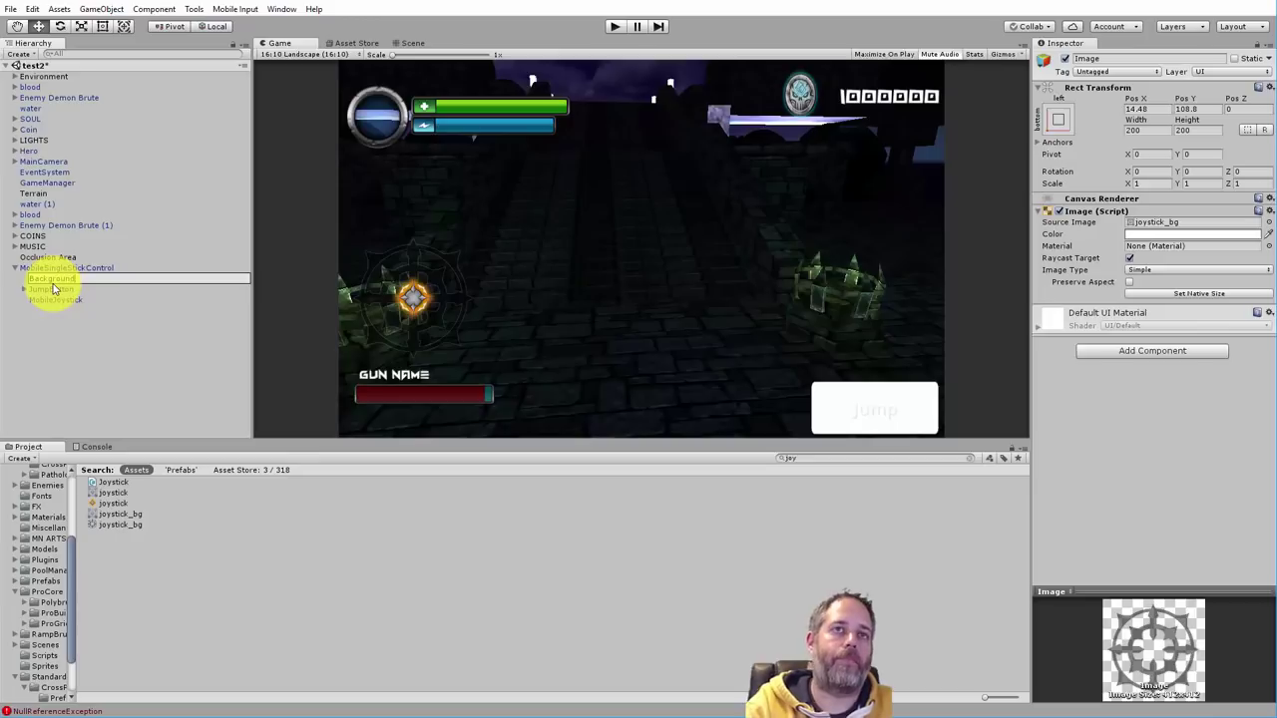
type("Background")
key("Return")
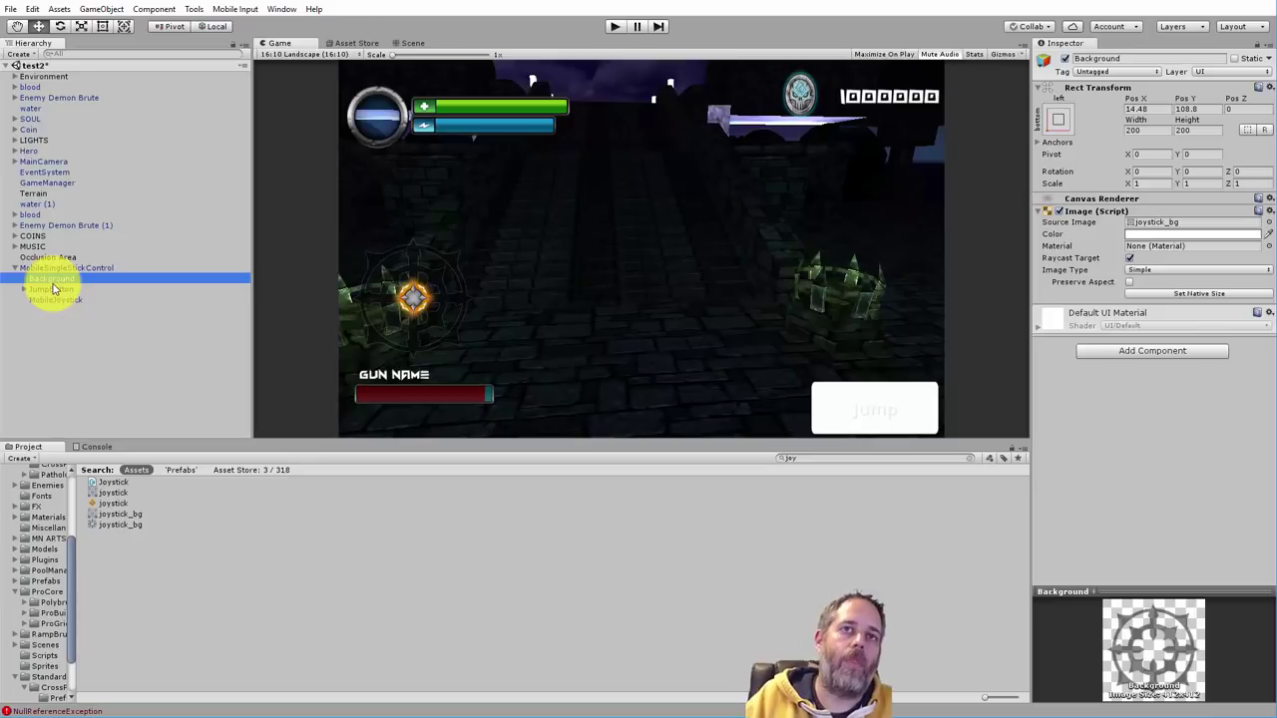
Play-test the scene by steering the character with the on-screen joystick, then stop play mode
left_click(615, 27)
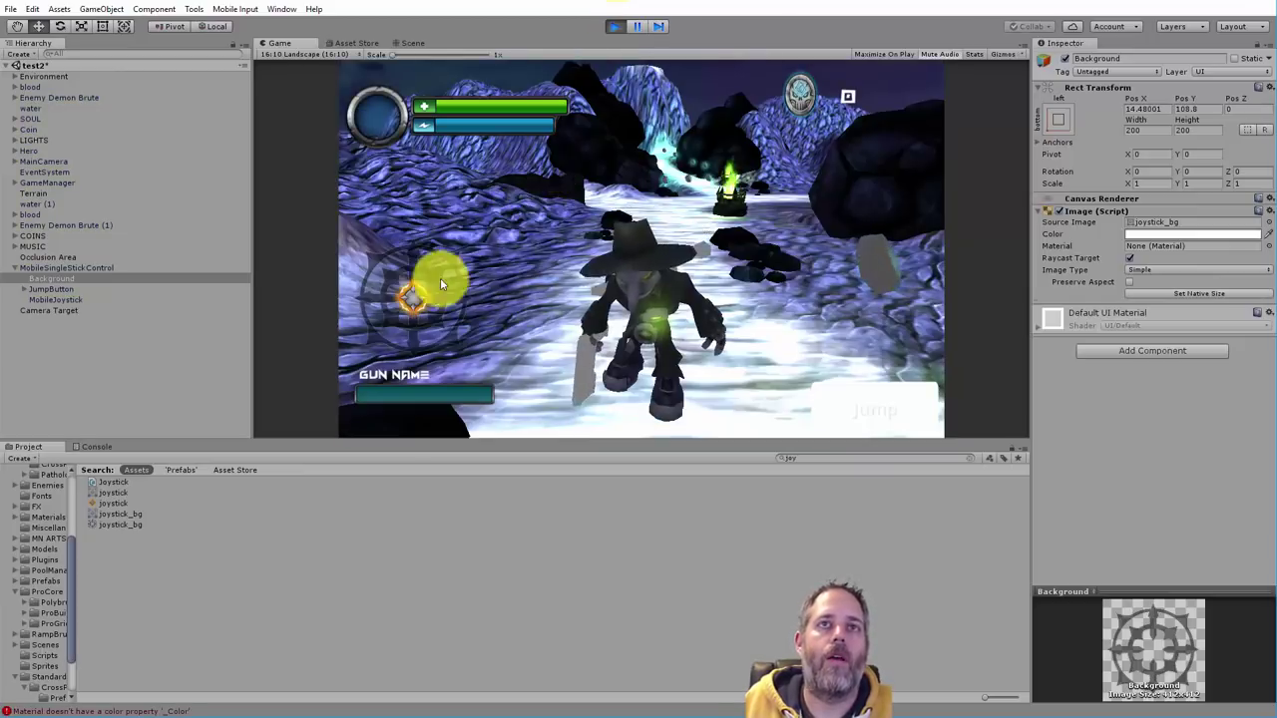
left_click_drag(424, 283, 305, 190)
left_click_drag(456, 302, 448, 365)
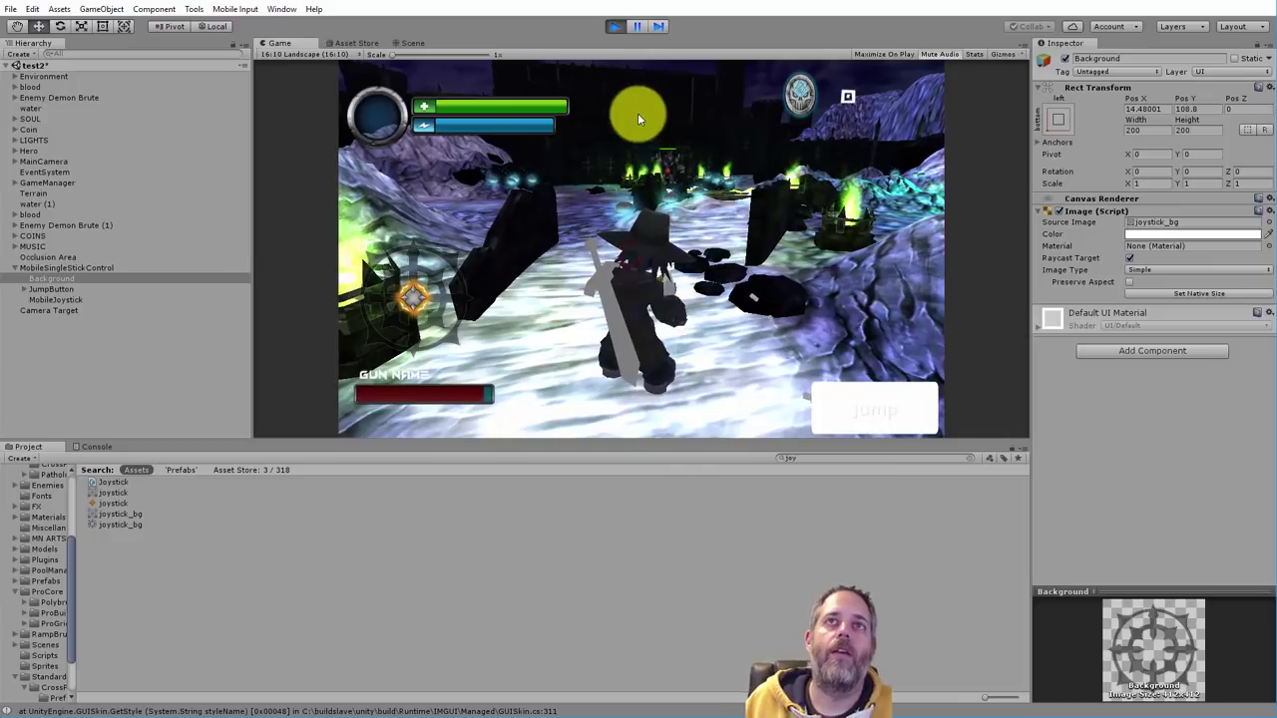
left_click(617, 27)
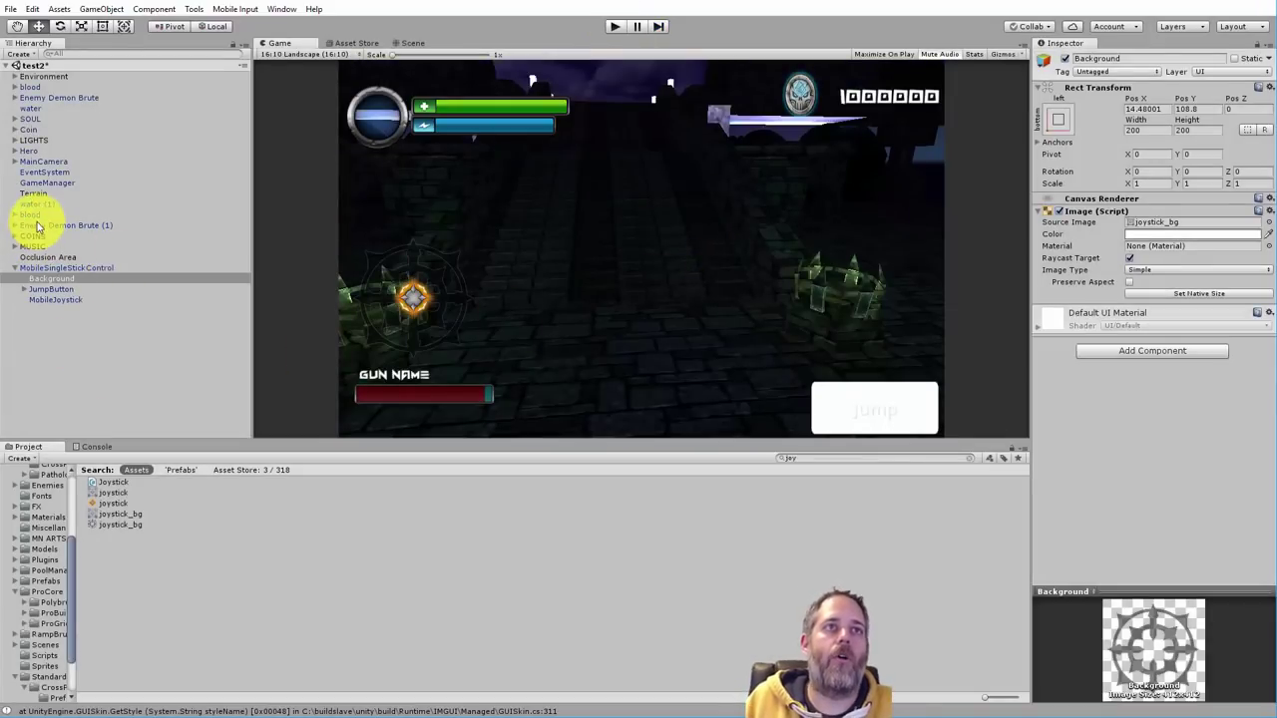
Open the Hero's PlayerMove script in Visual Studio from its Inspector component
left_click(32, 151)
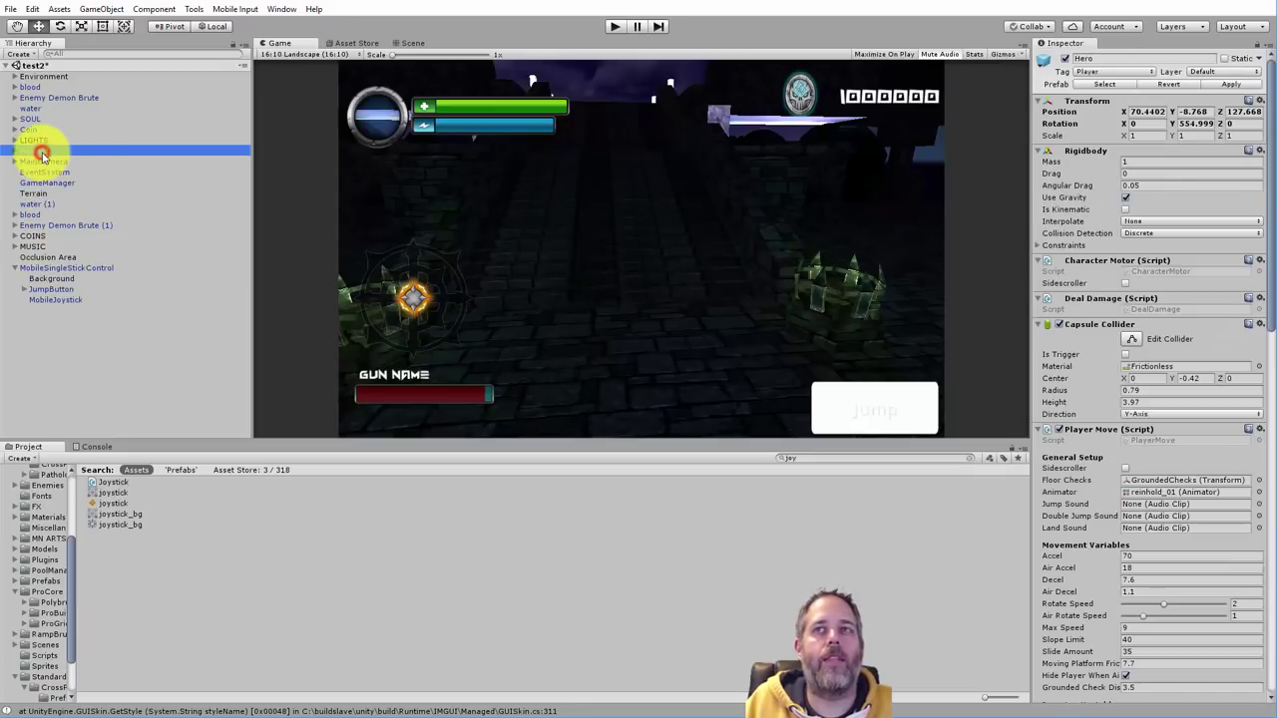
scroll(1098, 374, "down", 3)
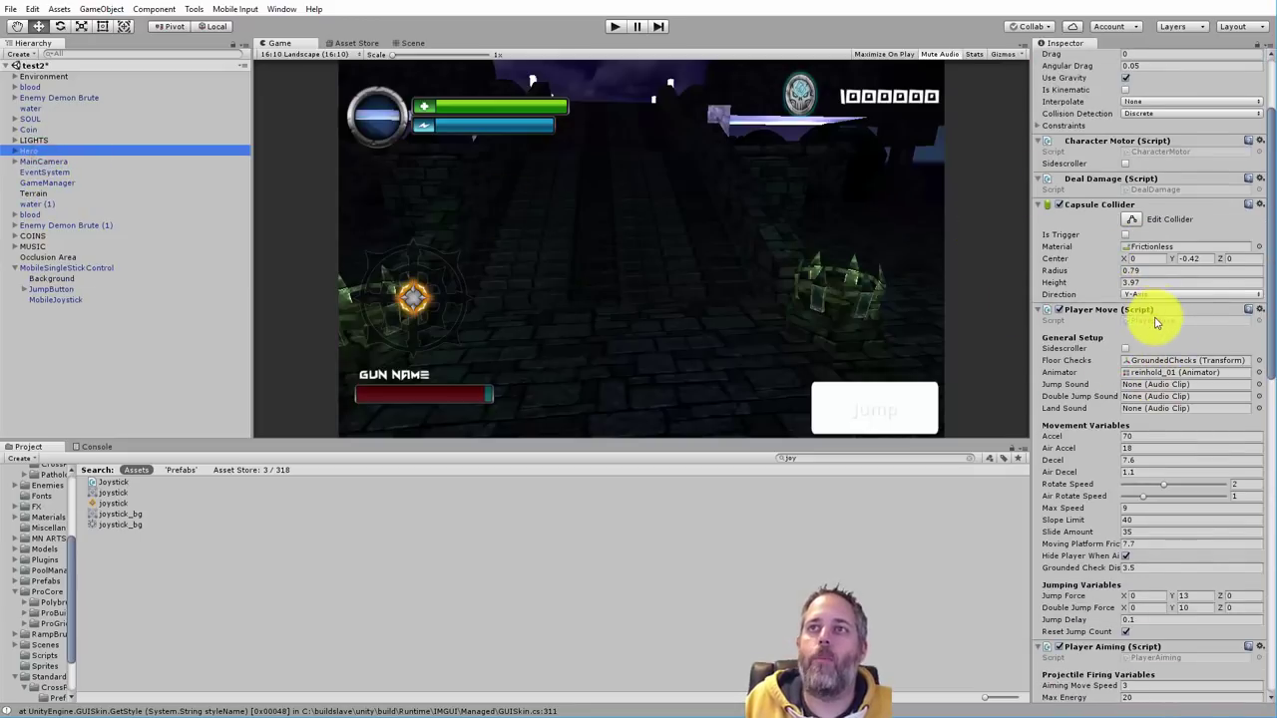
double_click(1155, 324)
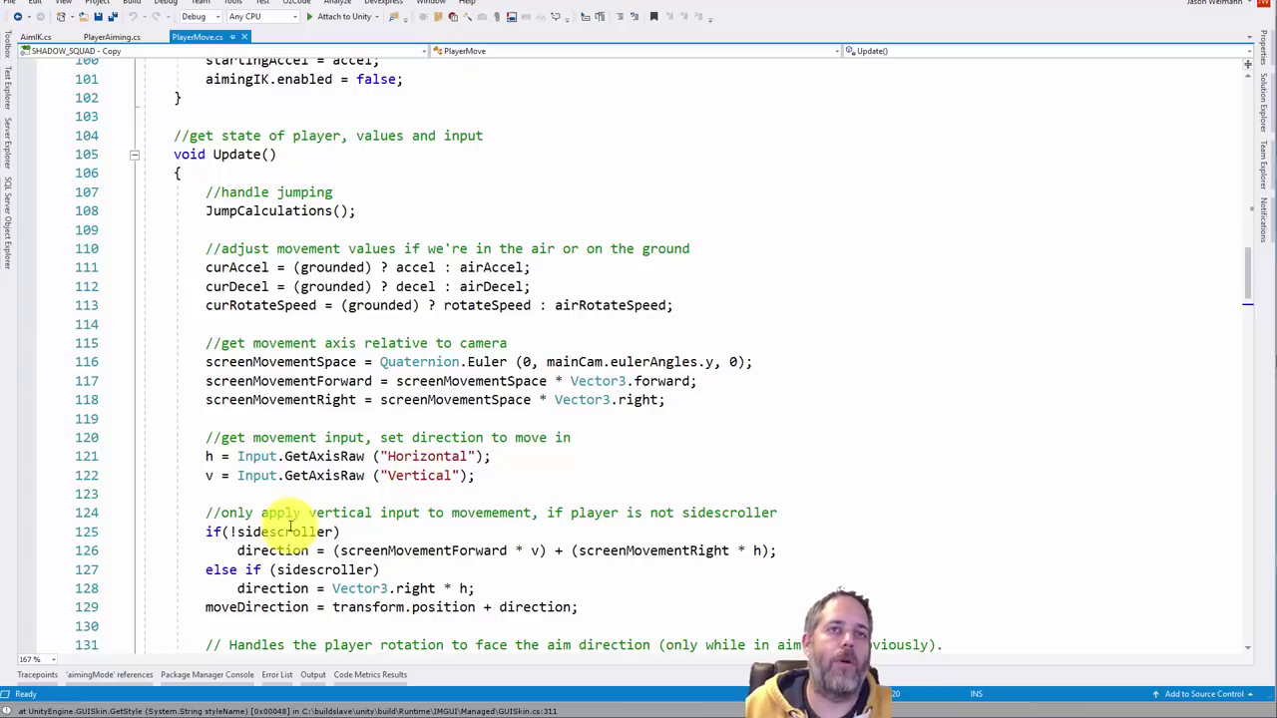
Change line 121's Input to CrossPlatformInputManager and add the UnityStandardAssets.CrossPlatformInput using directive
left_click(240, 456)
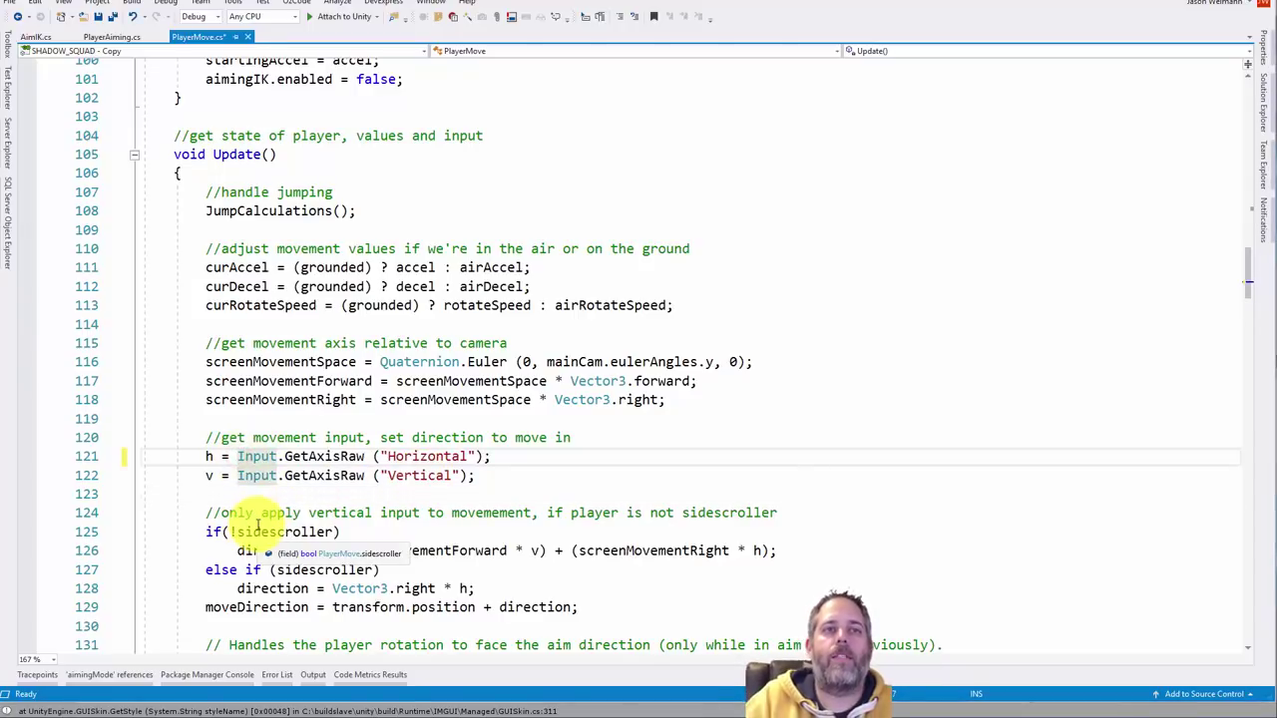
type("CrossPl")
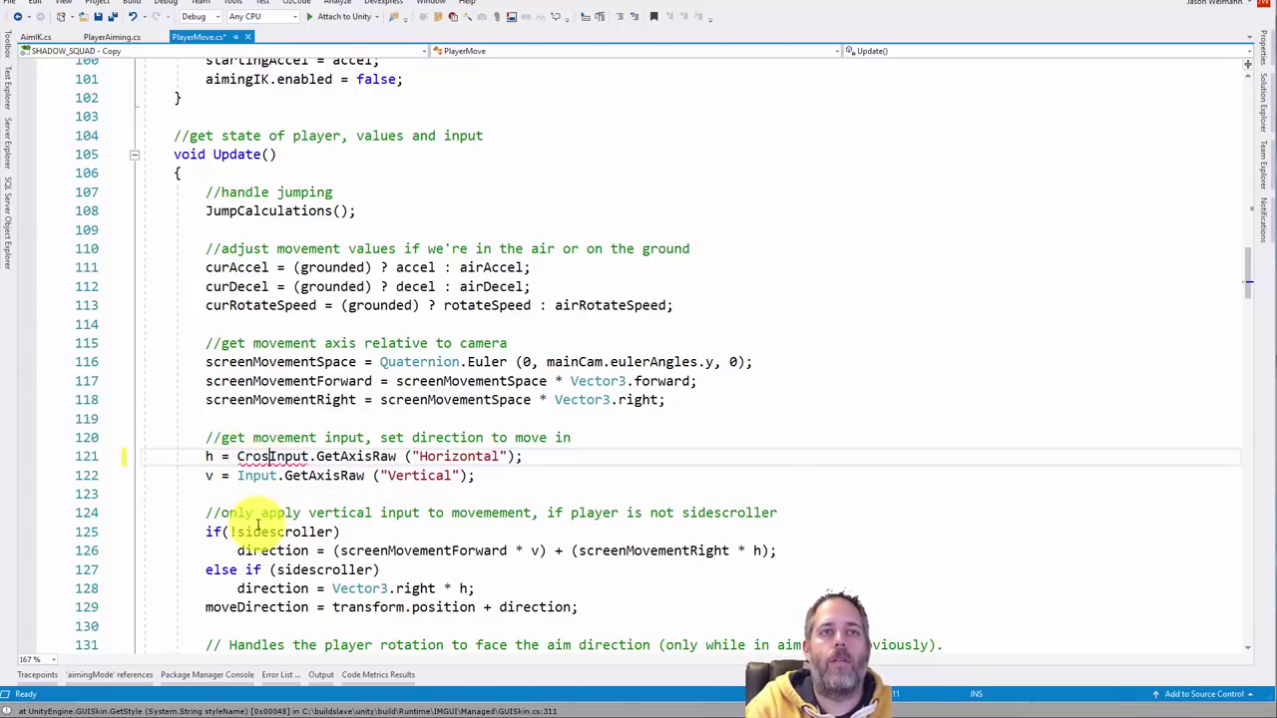
type("atfor")
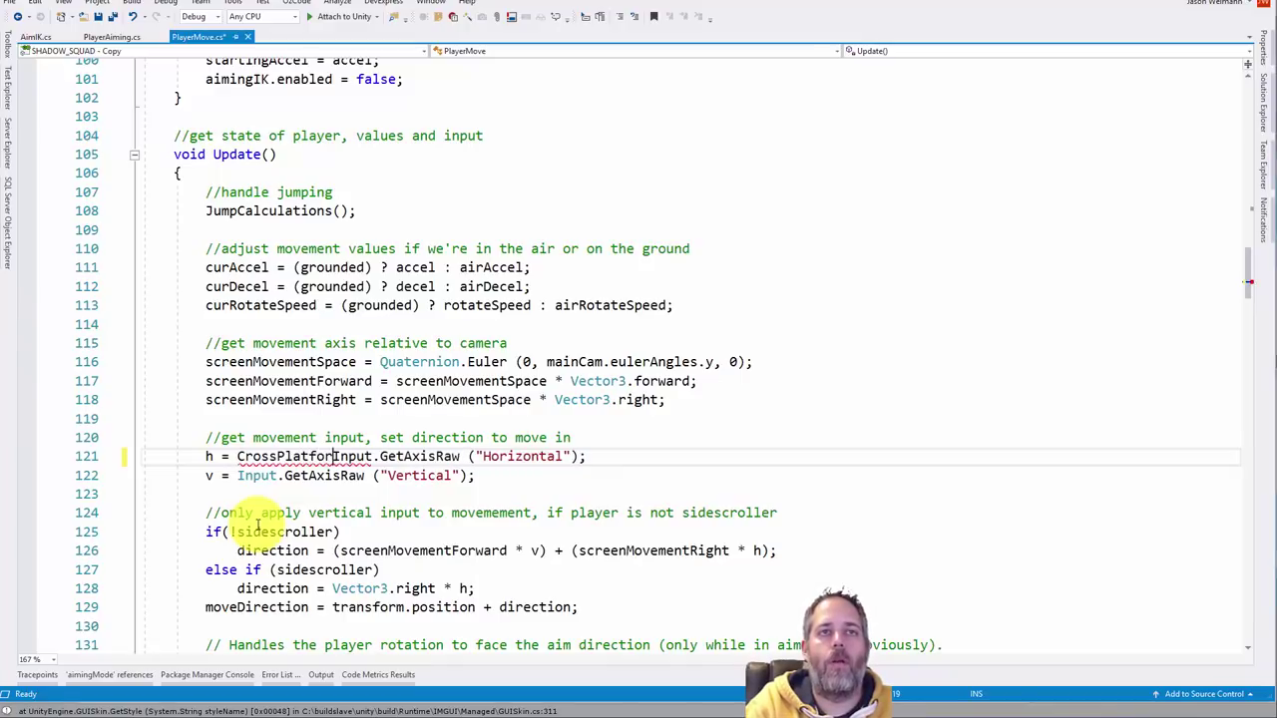
type("mInputManager")
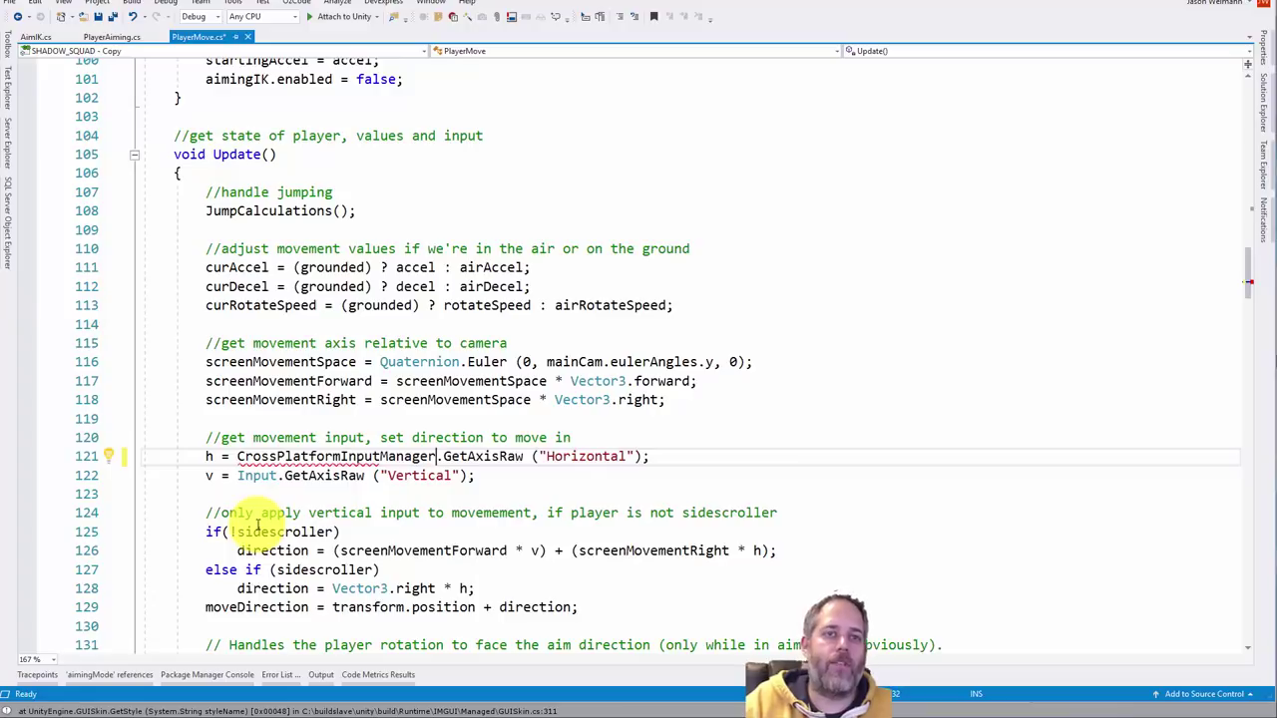
key("ctrl+period")
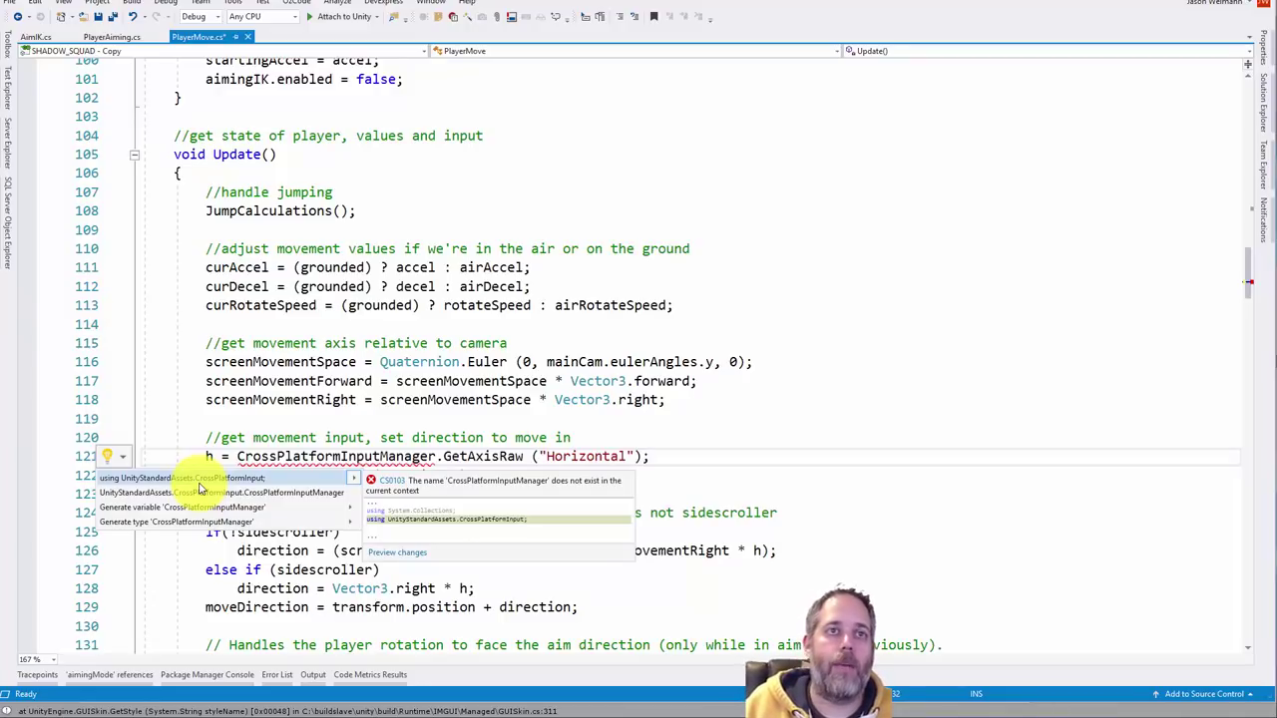
left_click(200, 485)
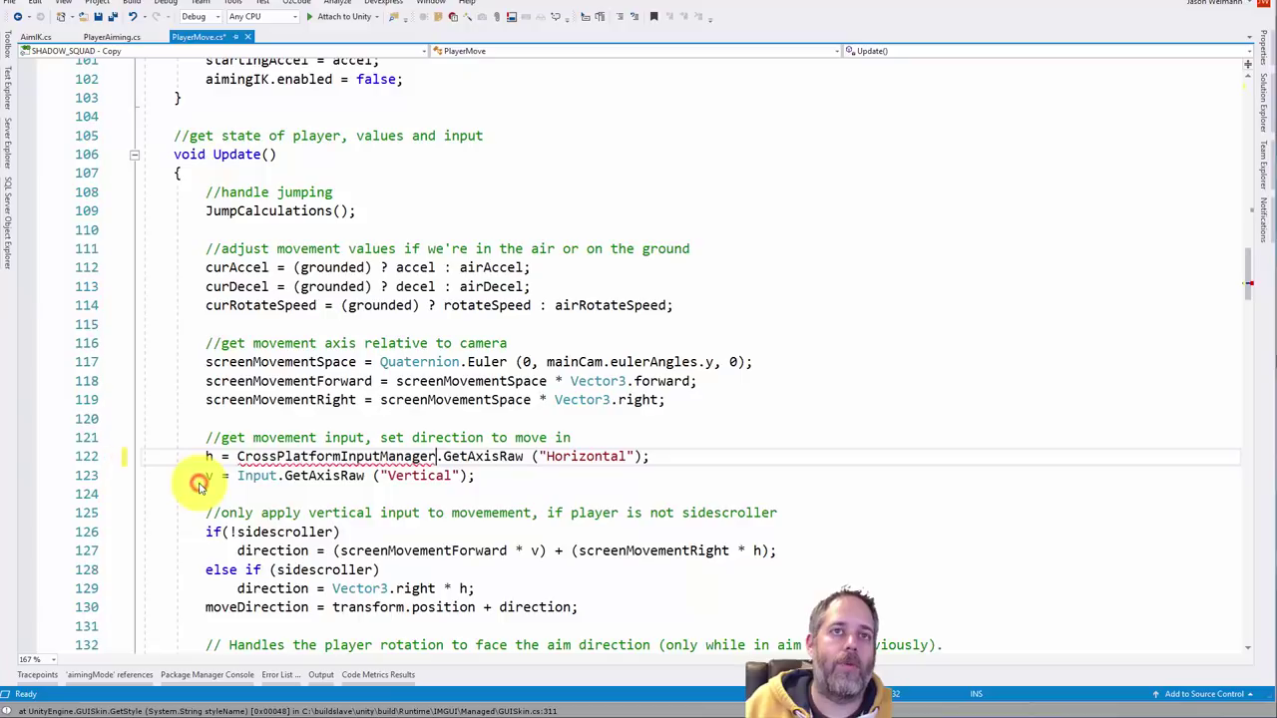
Replace Input with CrossPlatformInputManager on the Vertical axis line and save PlayerMove.cs
double_click(312, 458)
key("ctrl+c")
double_click(254, 475)
key("ctrl+v")
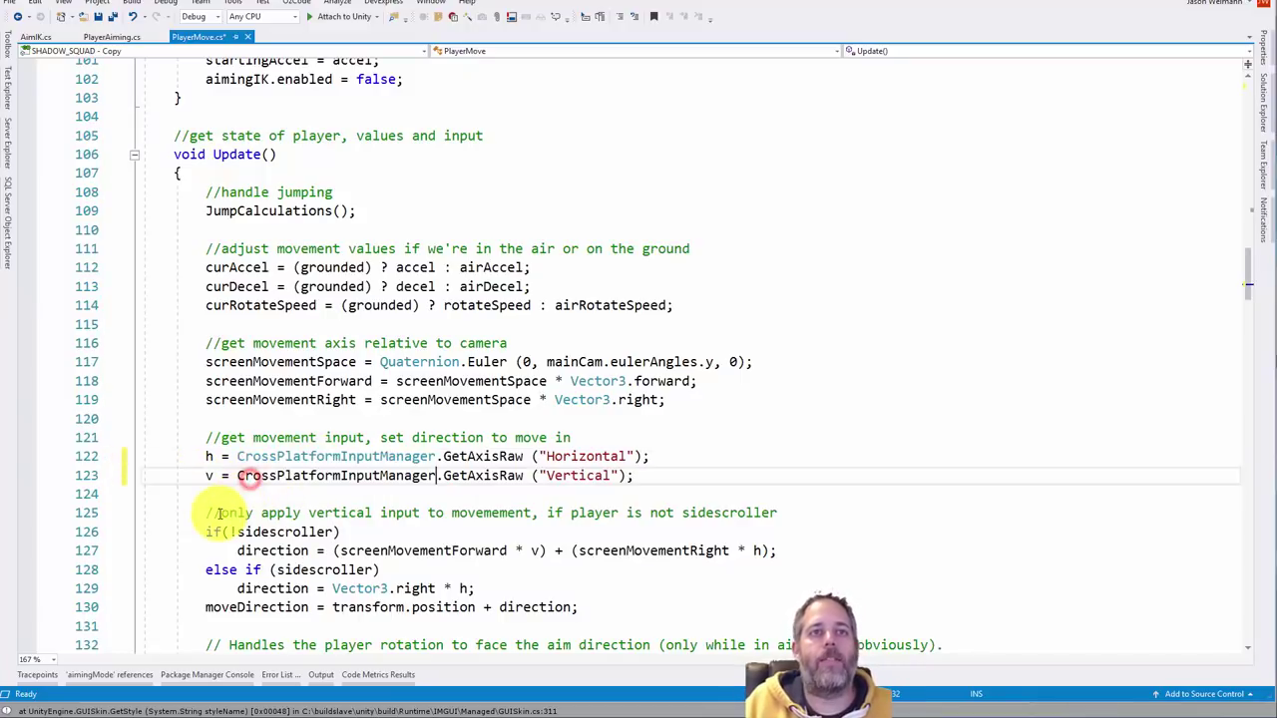
left_click(218, 513)
key("ctrl+s")
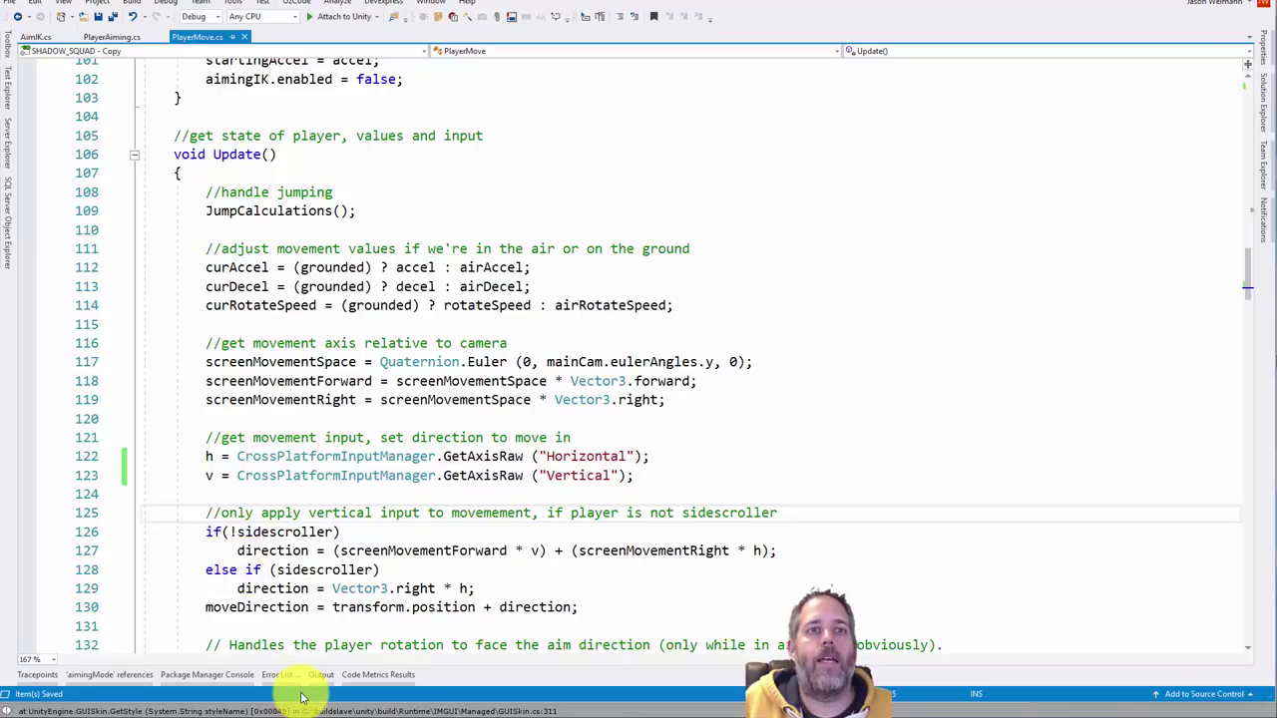
Back in Unity, play-test the joystick, jump button and firing, then stop play mode
left_click(301, 712)
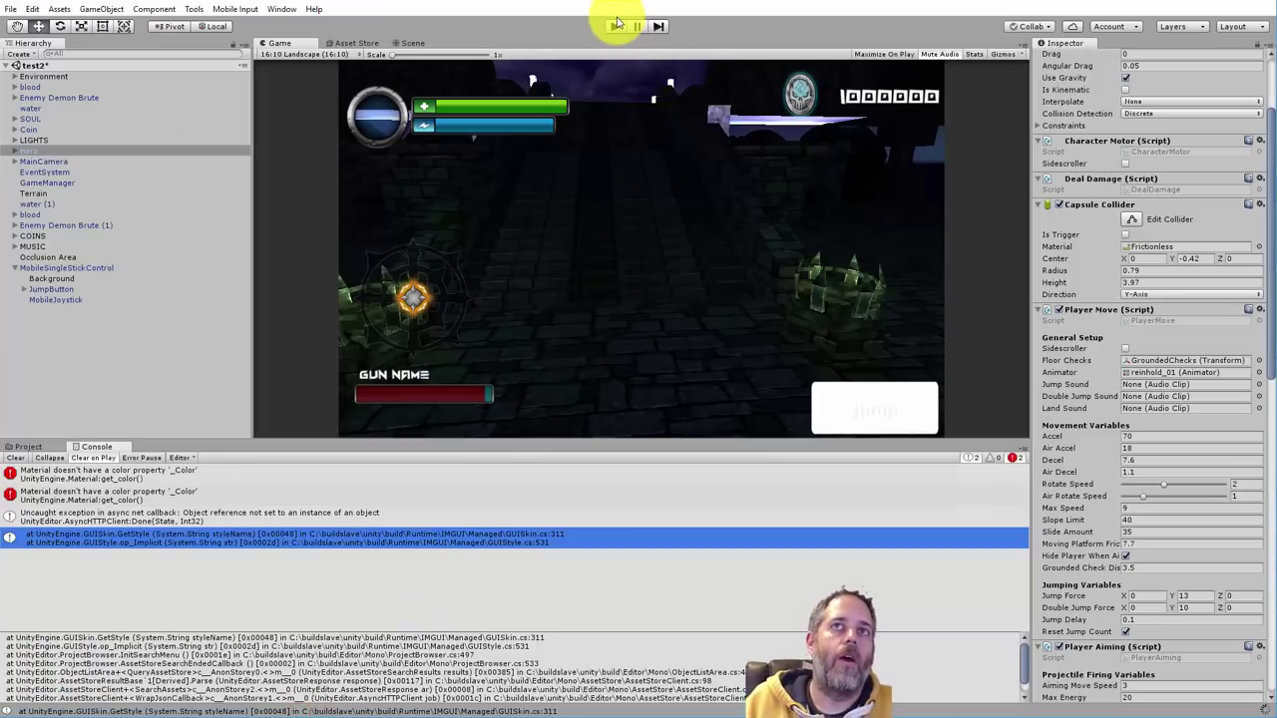
left_click(616, 25)
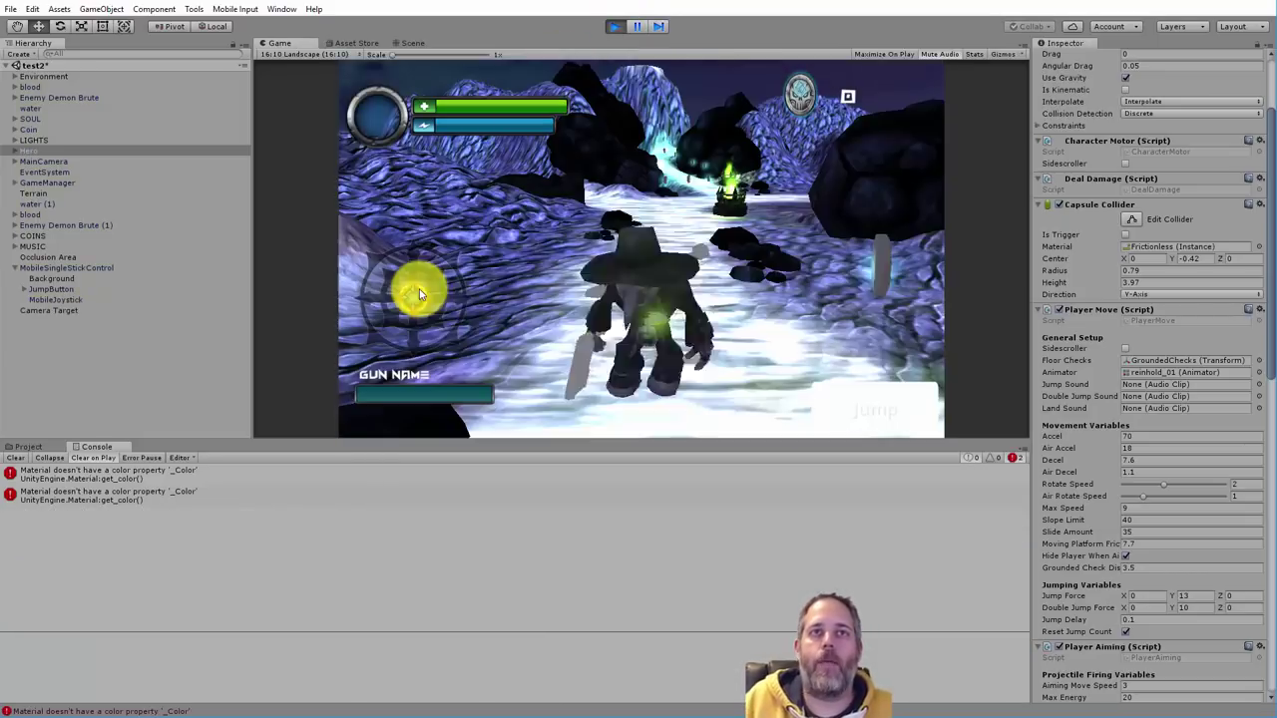
left_click_drag(420, 304, 452, 178)
left_click(681, 350)
left_click(855, 402)
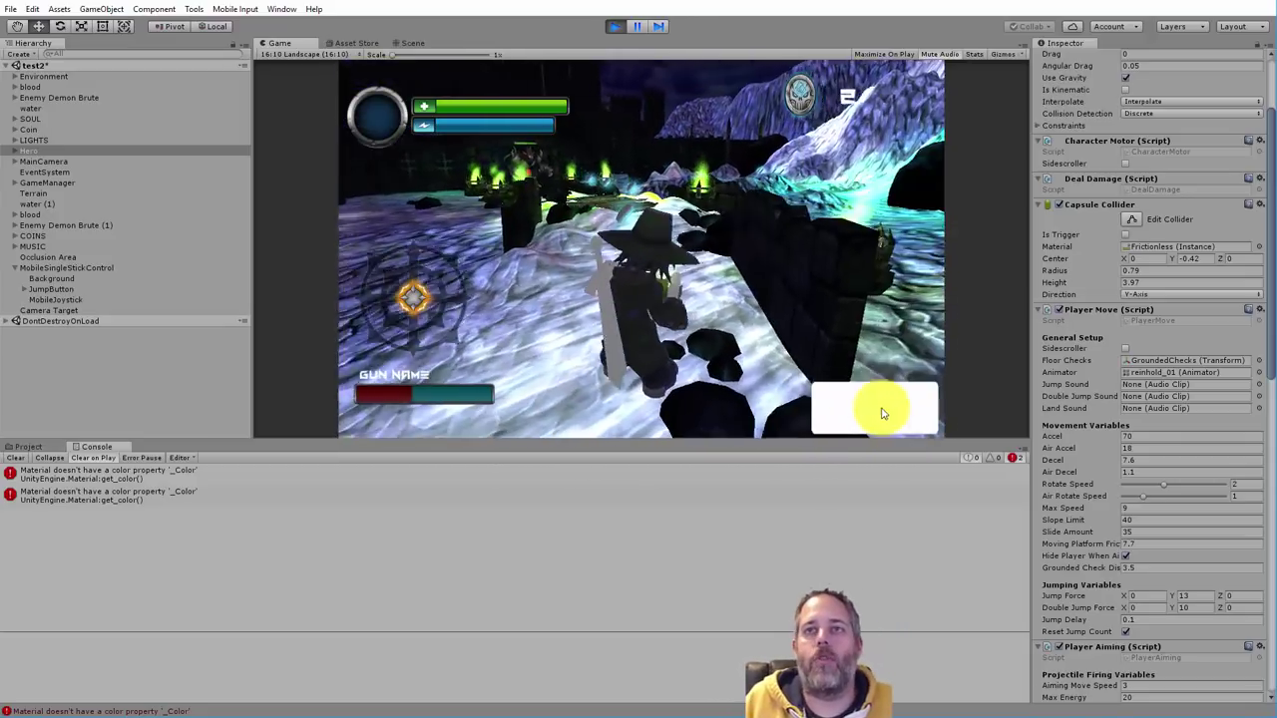
left_click(726, 397)
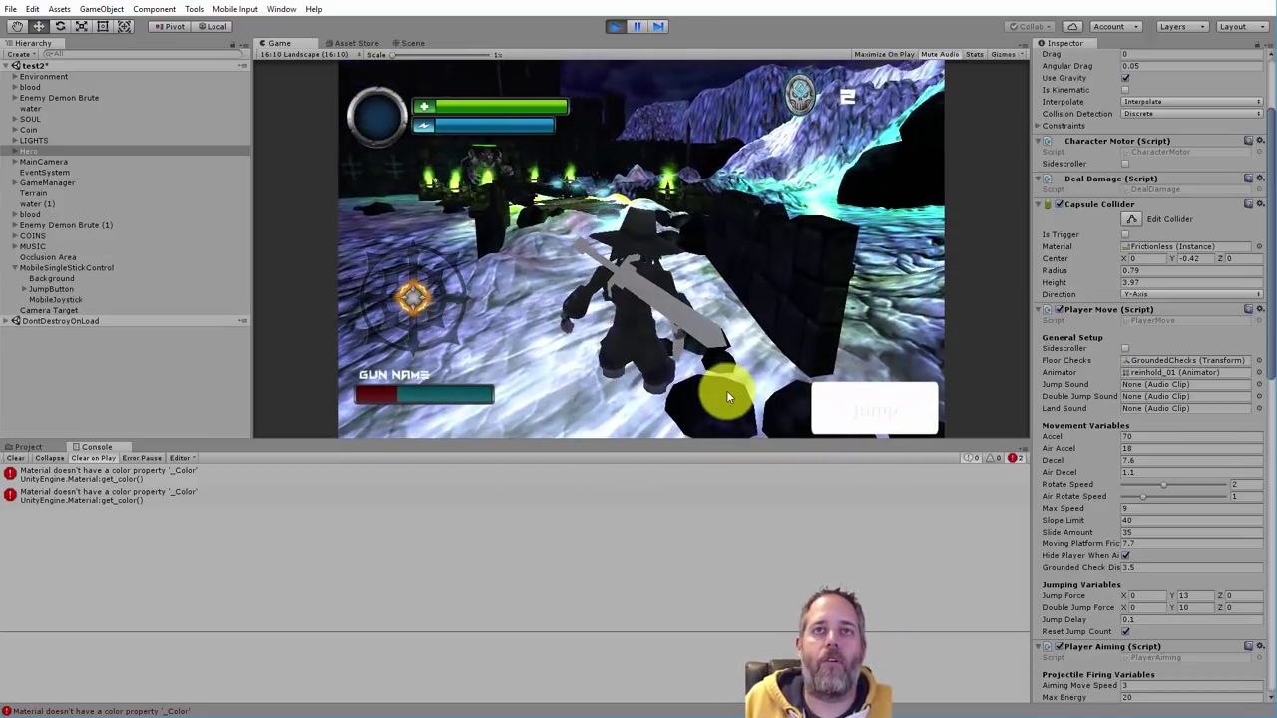
left_click(511, 306)
mouse_move(855, 277)
left_mouse_down()
mouse_move(661, 256)
mouse_move(407, 317)
mouse_move(419, 250)
mouse_move(399, 219)
mouse_move(331, 218)
left_mouse_up()
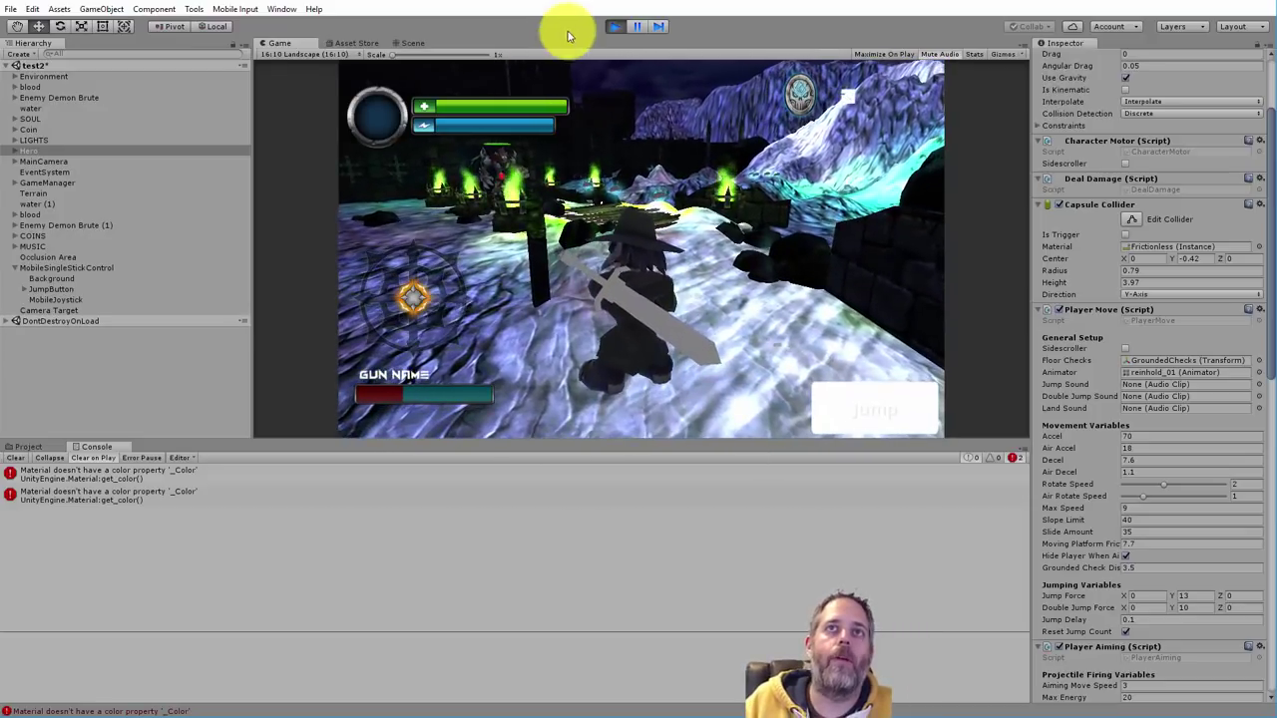
left_click(616, 27)
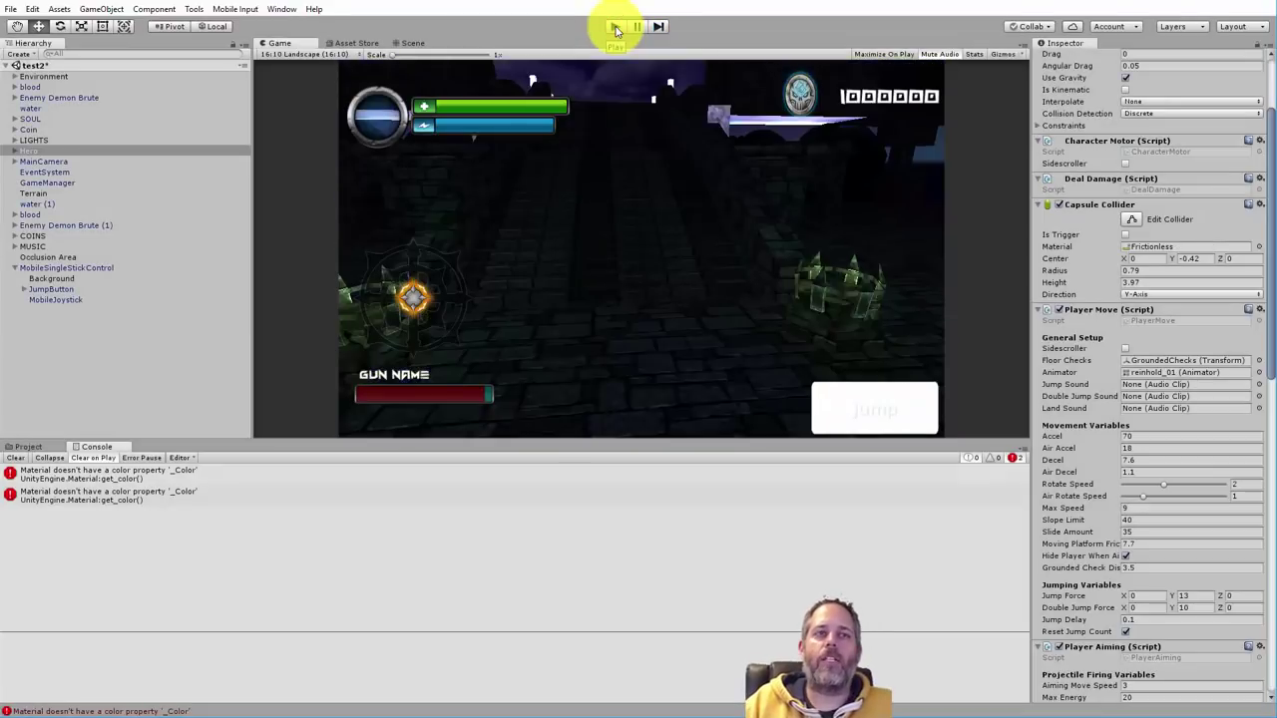
Rename JumpButton's Button Handler input to Fire and delete its Text child, breaking the prefab
left_click(62, 290)
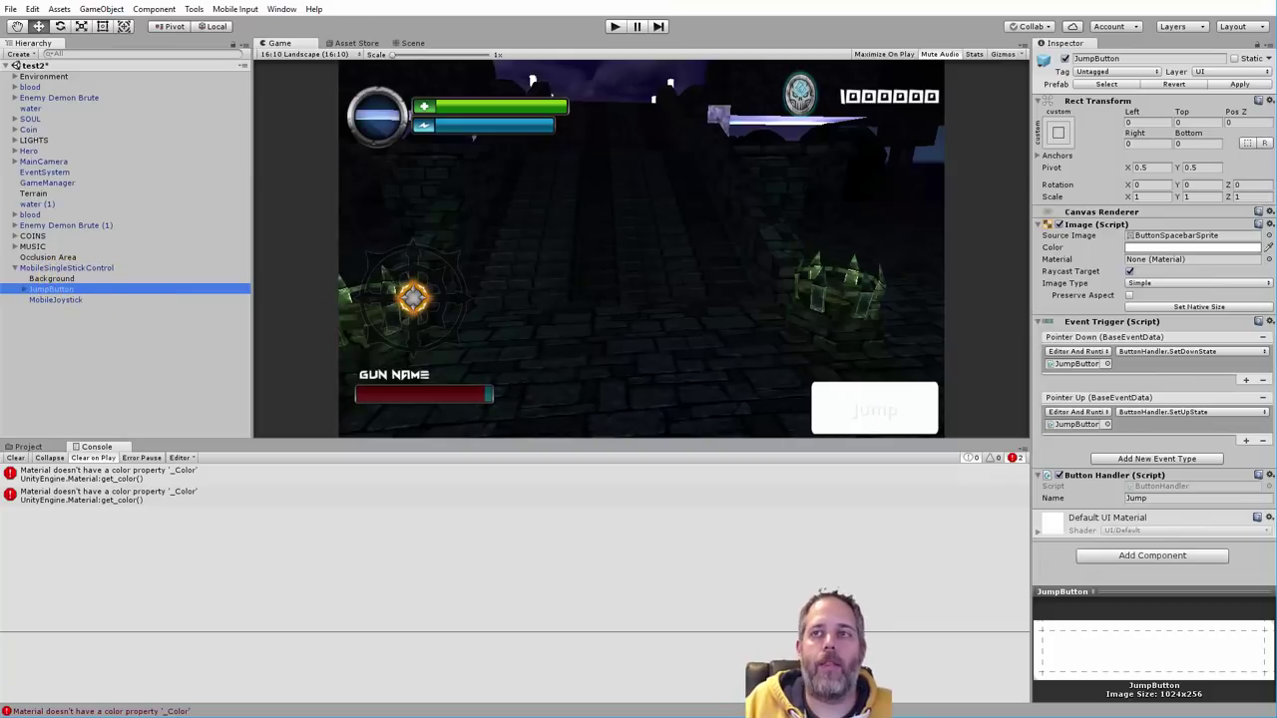
left_click(1174, 499)
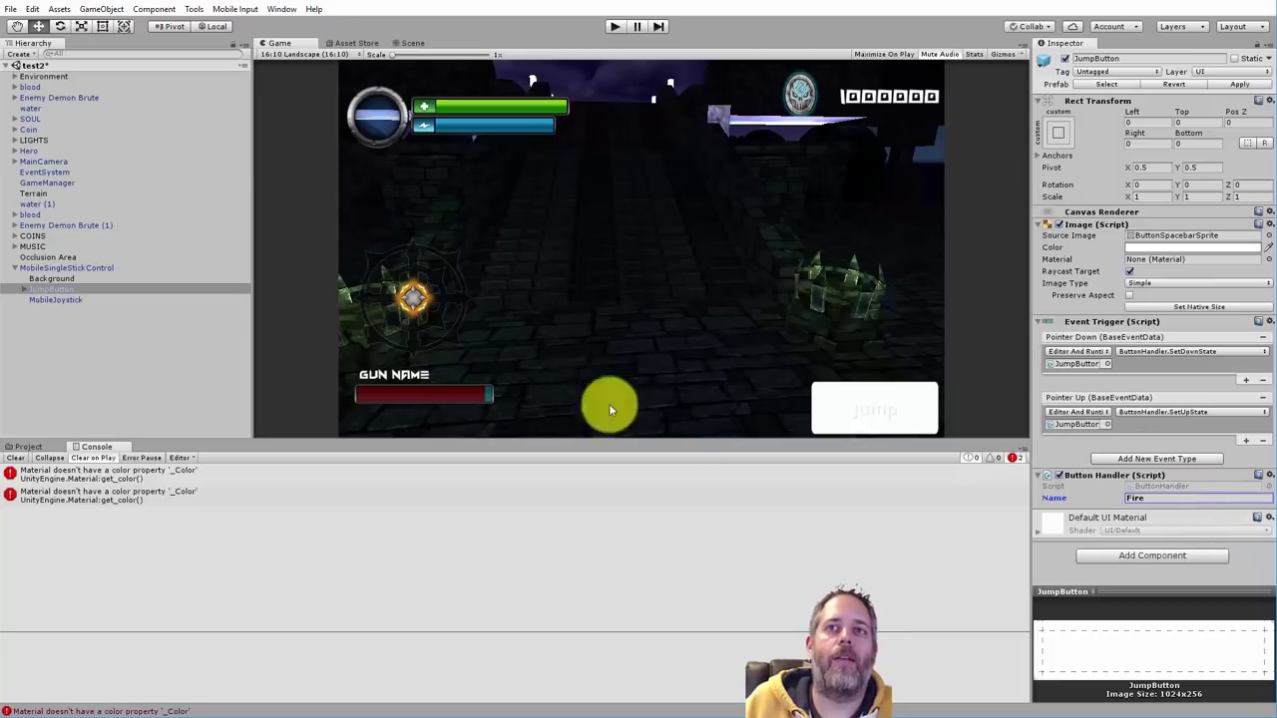
left_click(23, 289)
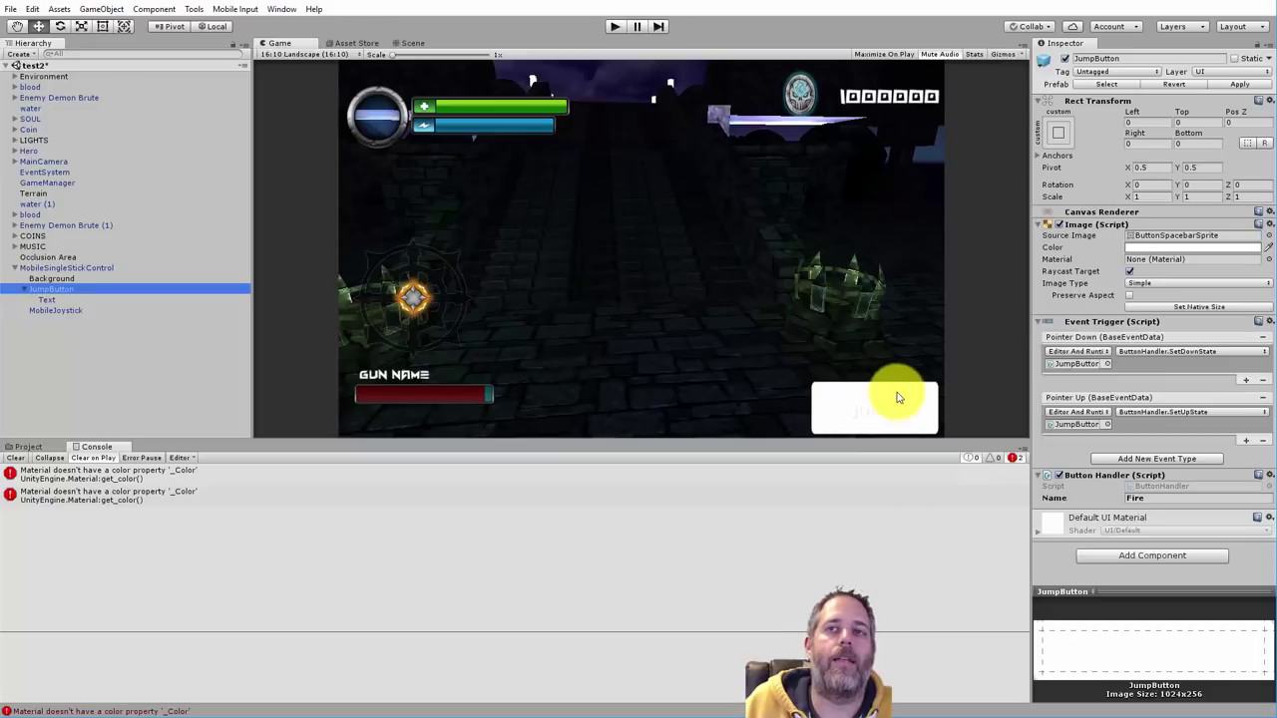
left_click(53, 300)
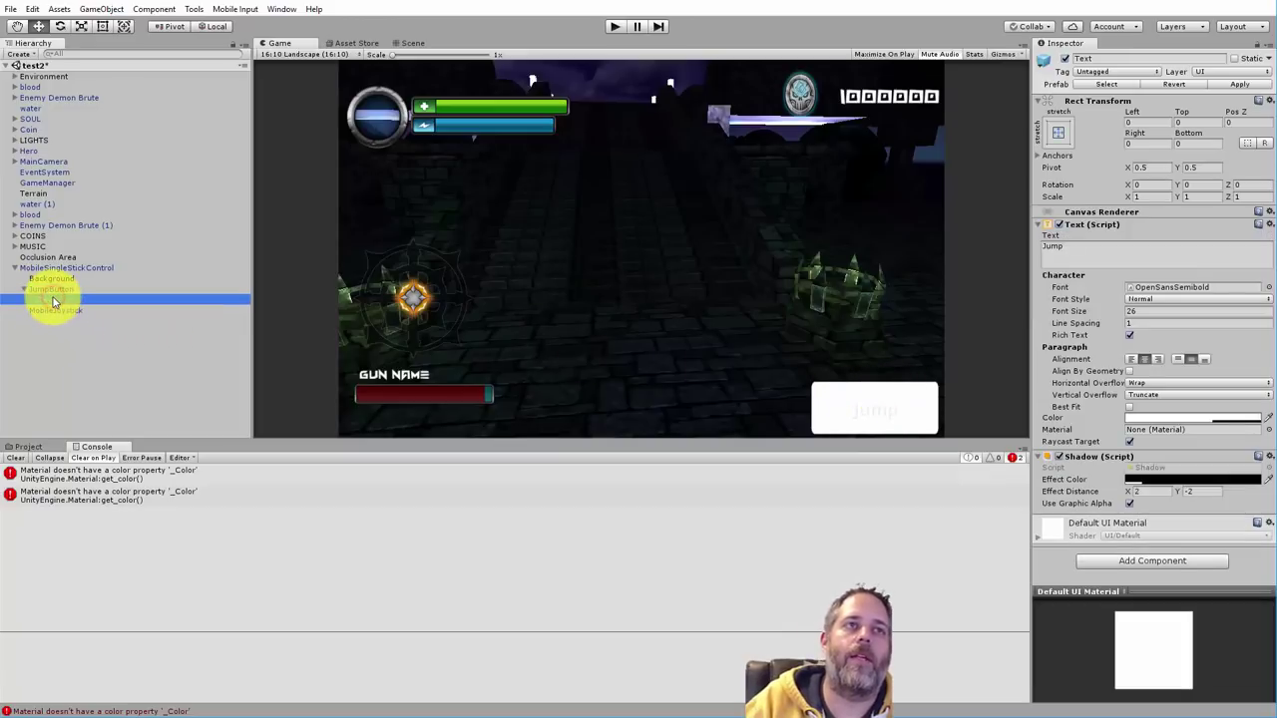
left_click_drag(53, 300, 53, 302)
key("Return")
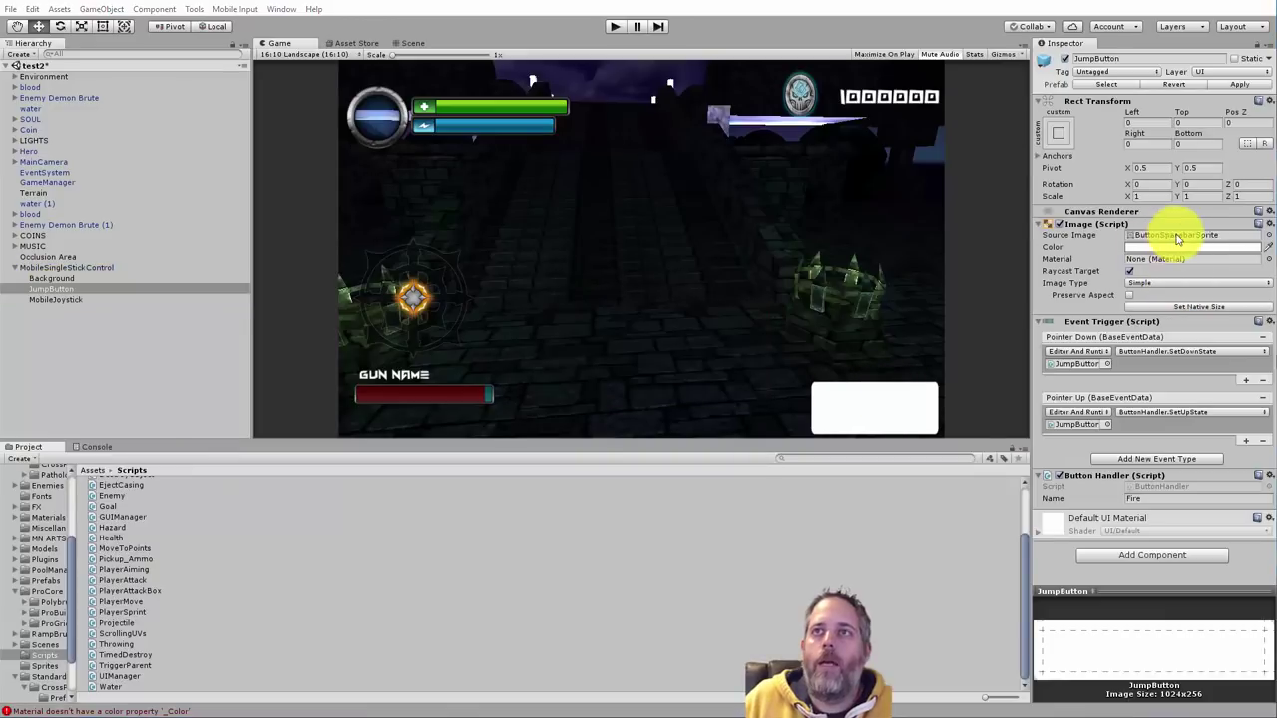
Locate the shoot_static sprite in Assets > Sprites and assign it as JumpButton's Source Image
left_click(1173, 240)
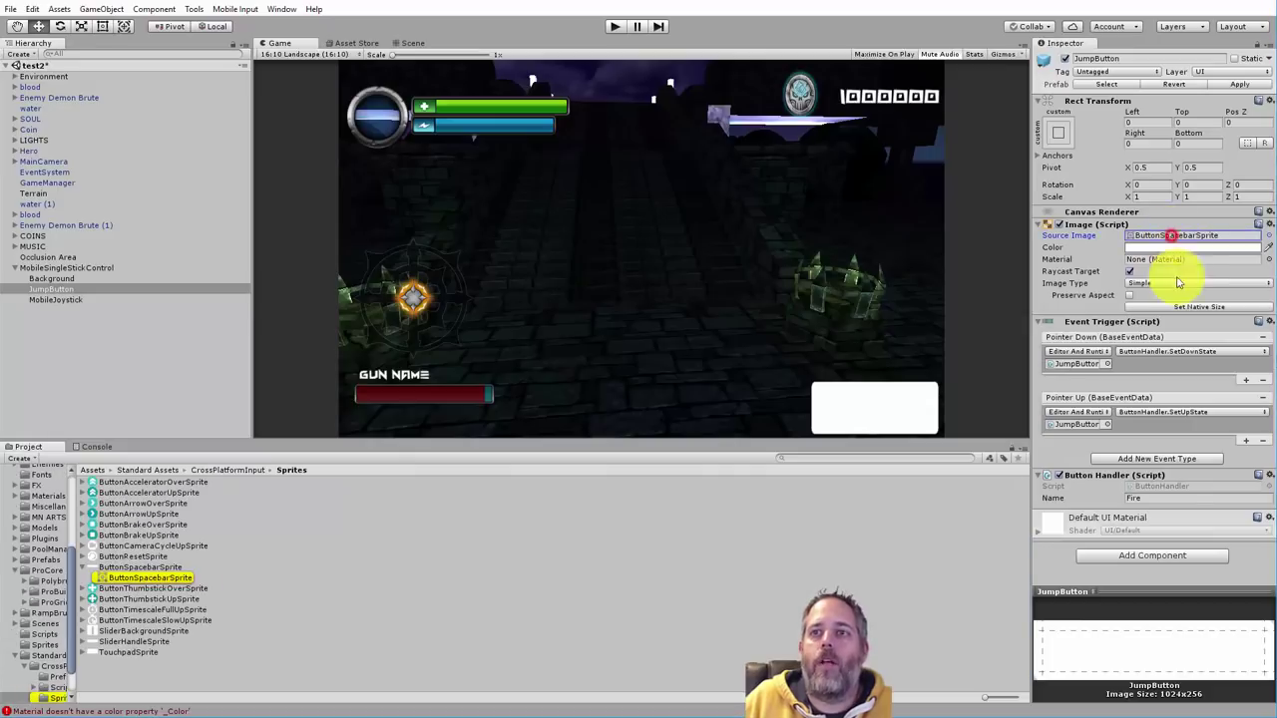
left_click(919, 458)
type("joy")
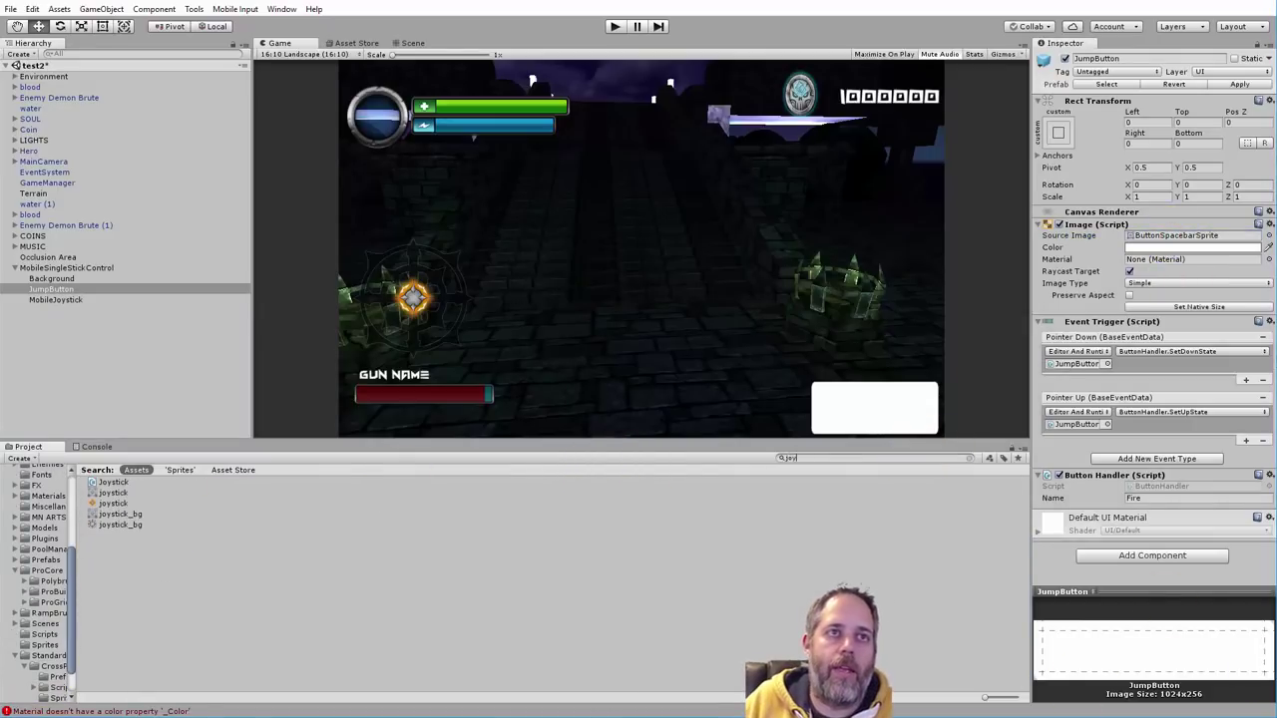
left_click(103, 503)
left_click(969, 457)
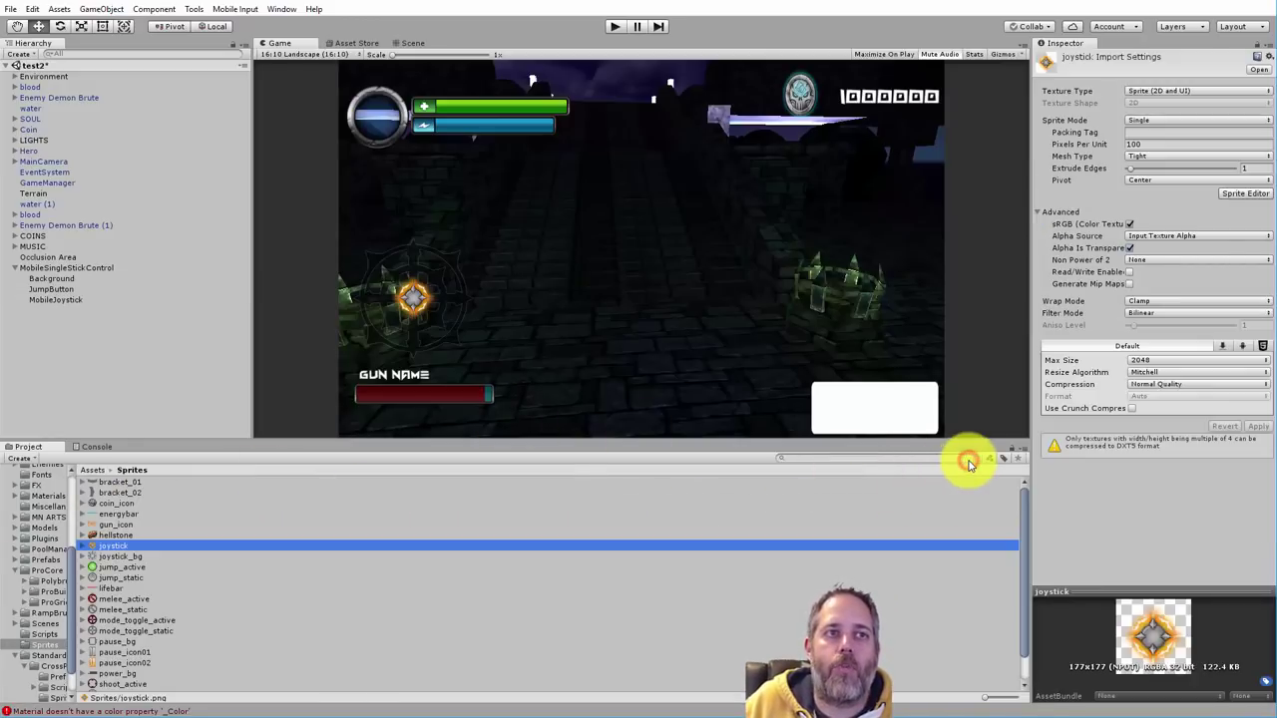
scroll(190, 645, "down", 3)
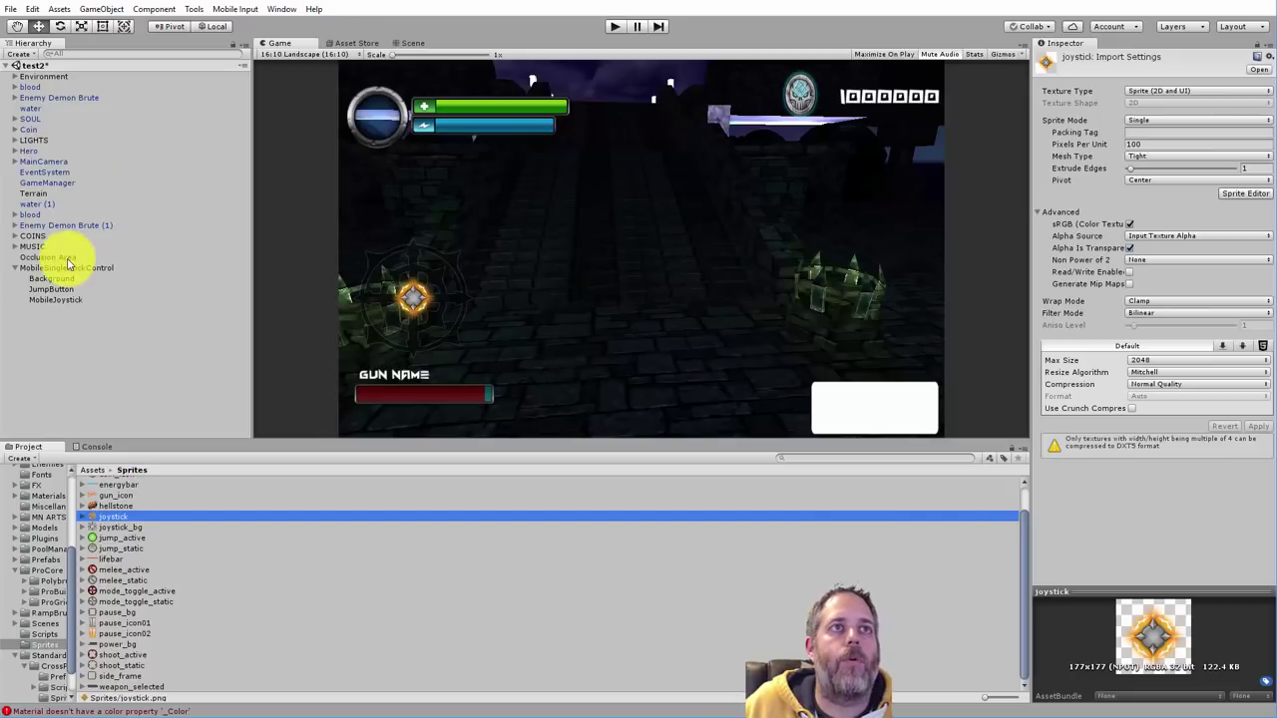
left_click(55, 299)
left_click(51, 288)
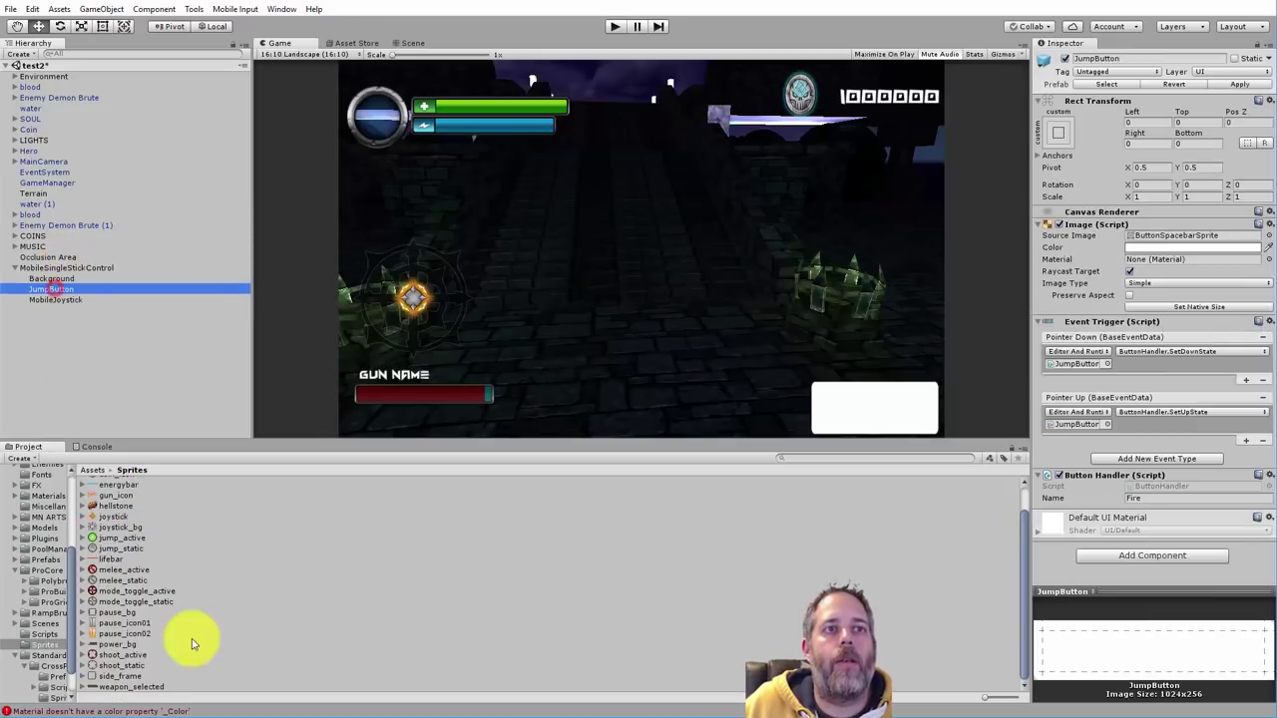
left_click_drag(117, 671, 1135, 242)
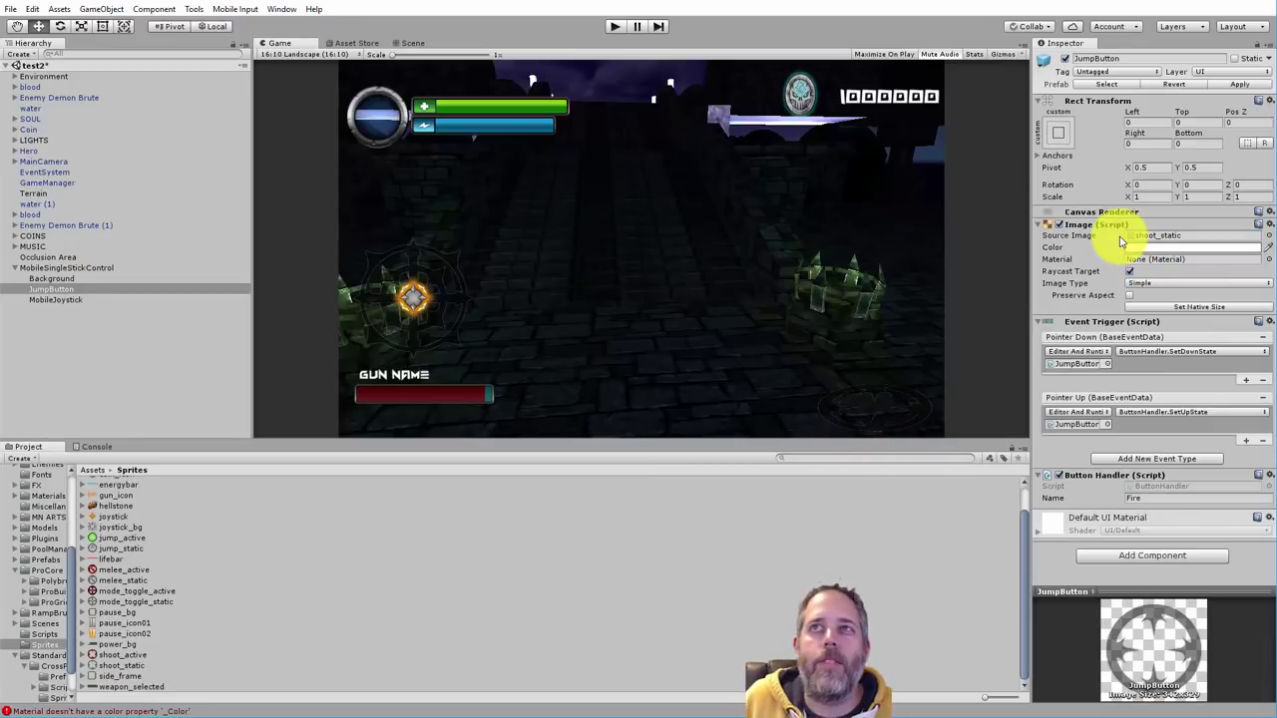
Anchor the button bottom-right, size it 150 by 150, and rename it FireButton
left_click(1058, 132)
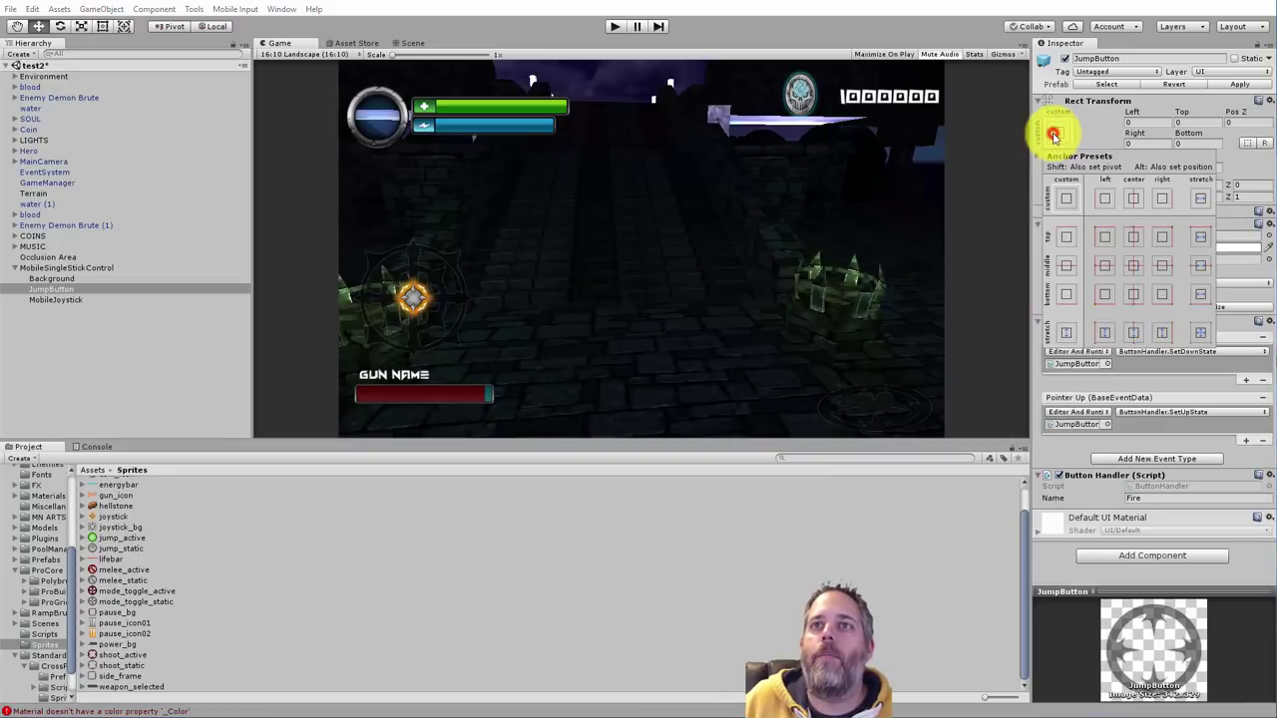
left_click(1162, 299)
left_click(1151, 143)
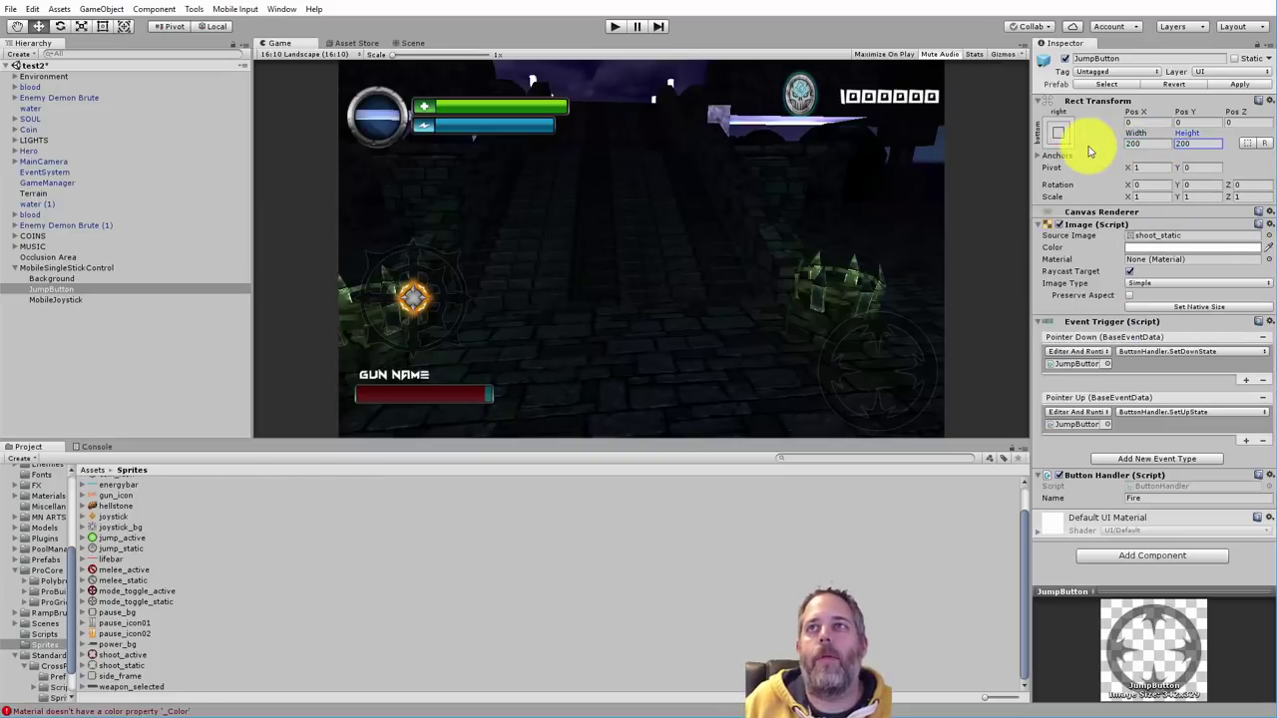
left_click(1140, 143)
type("150")
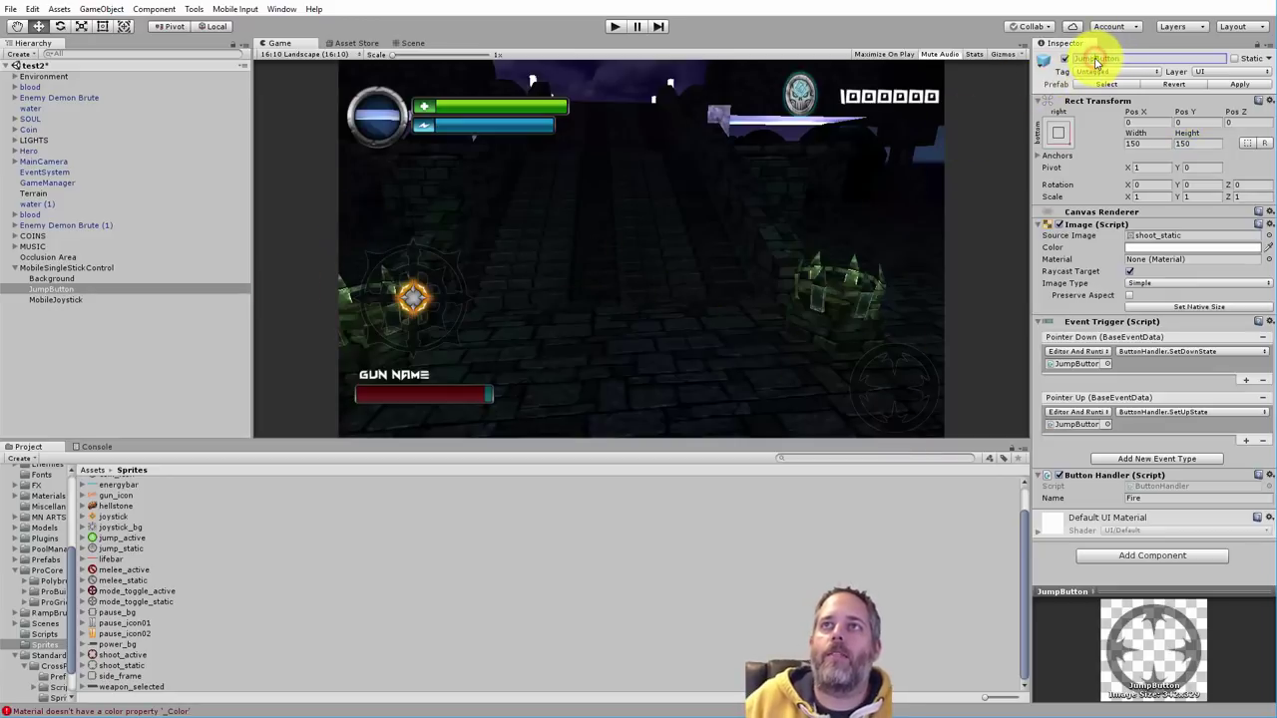
key("Return")
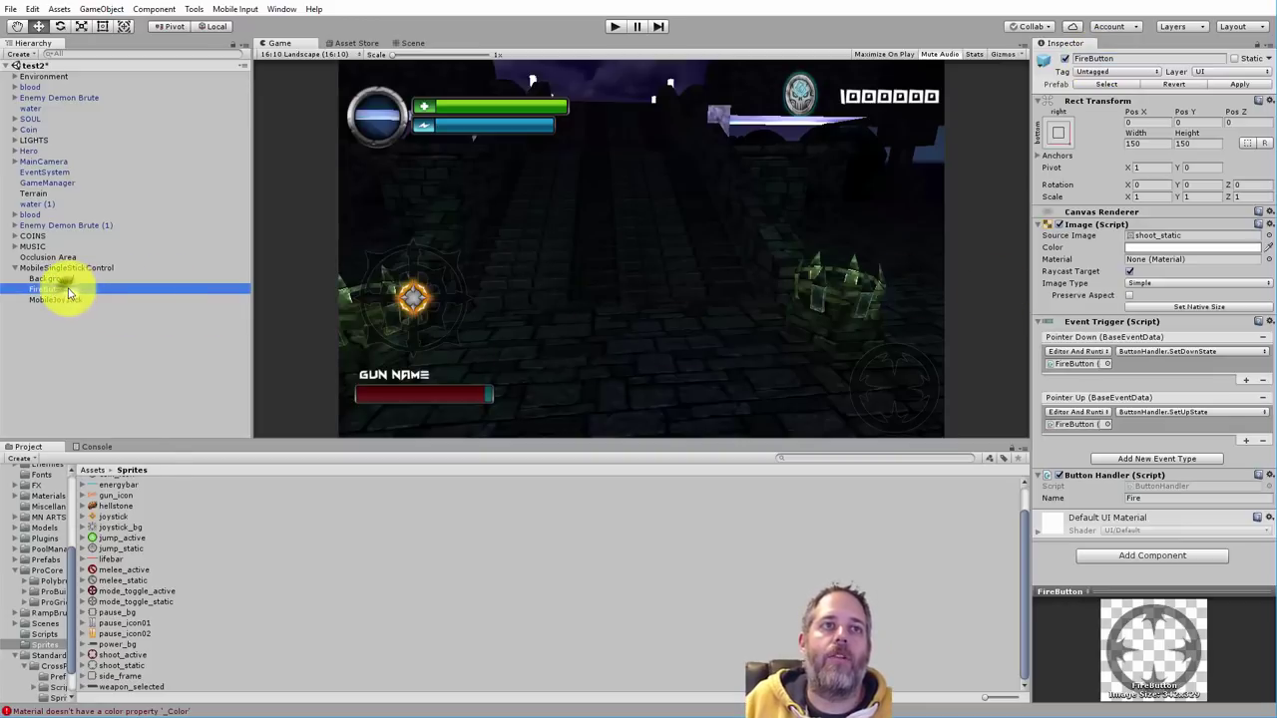
Add a UI Image child under FireButton with the shoot_active sprite, sized 150 by 150
right_click(66, 290)
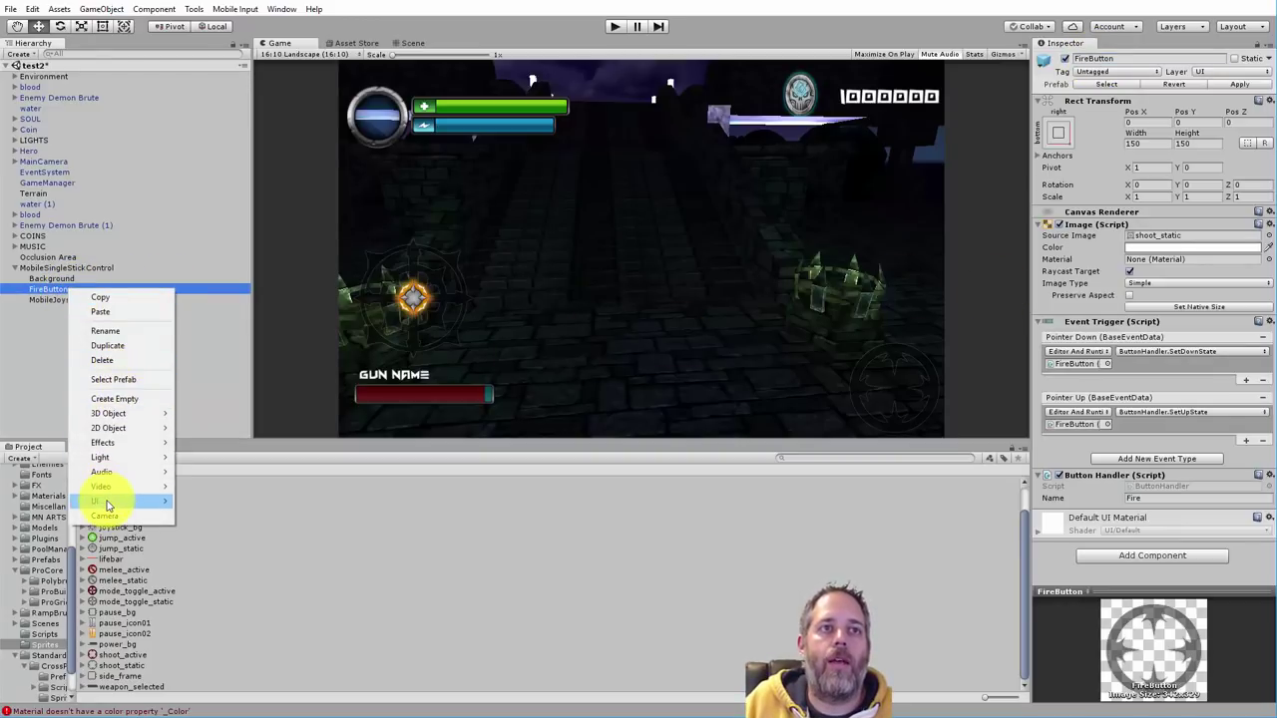
mouse_move(99, 501)
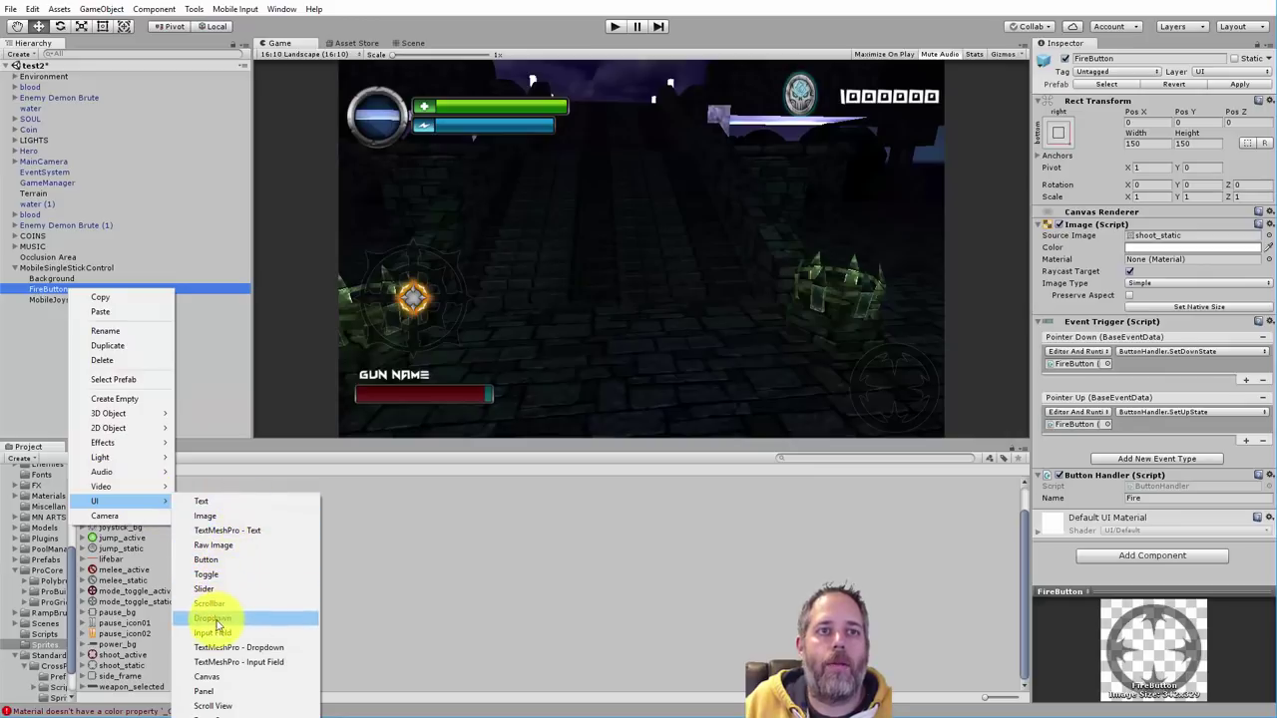
left_click(217, 517)
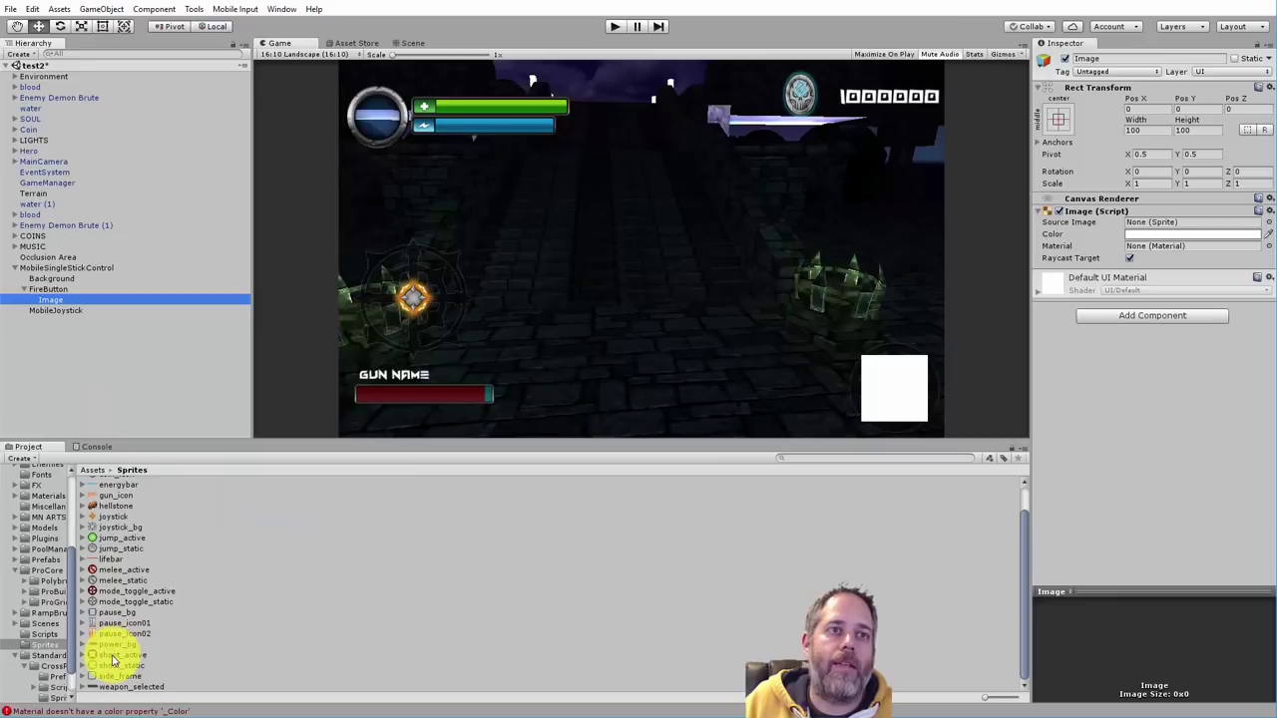
left_click_drag(110, 659, 1152, 228)
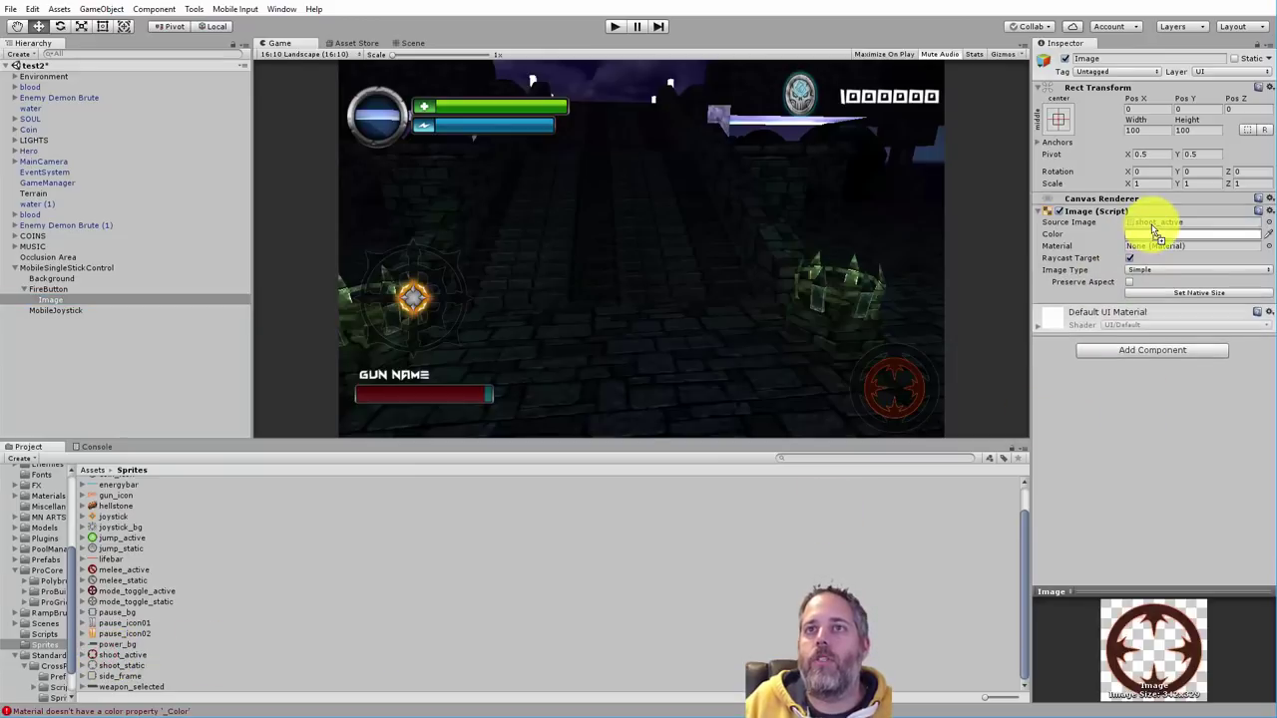
left_click(1132, 134)
type("150")
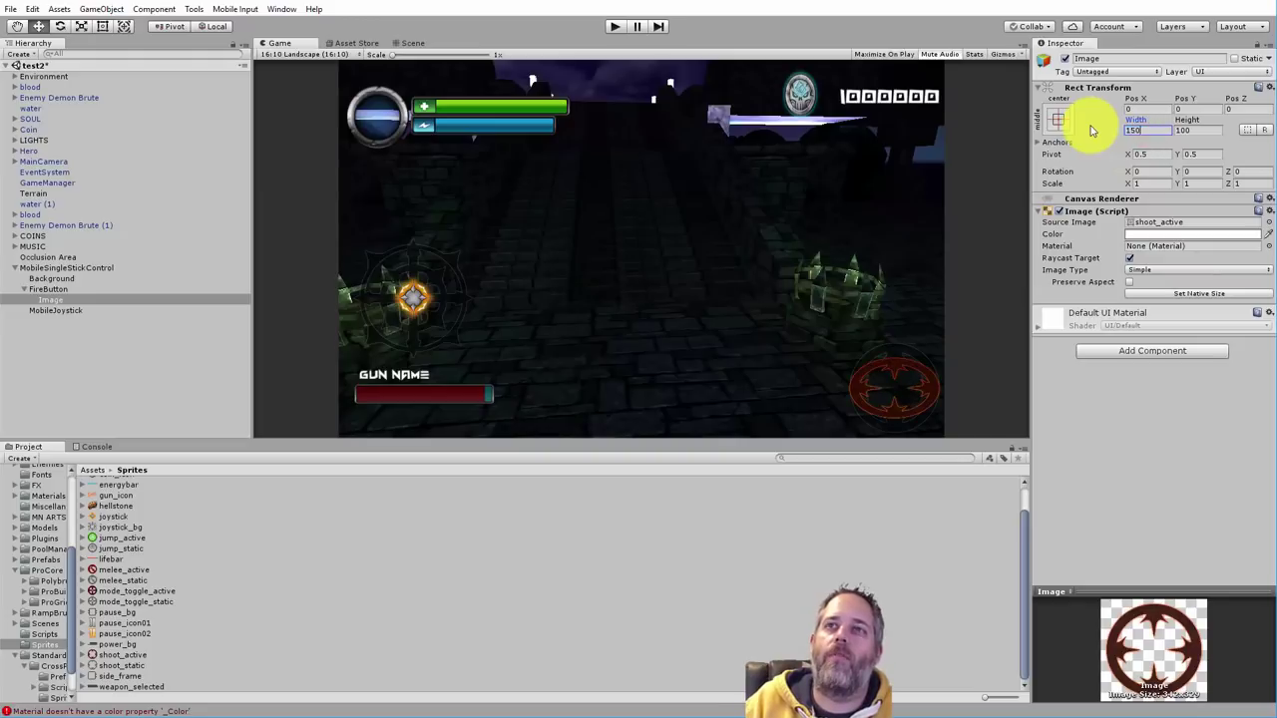
key("Tab")
type("150")
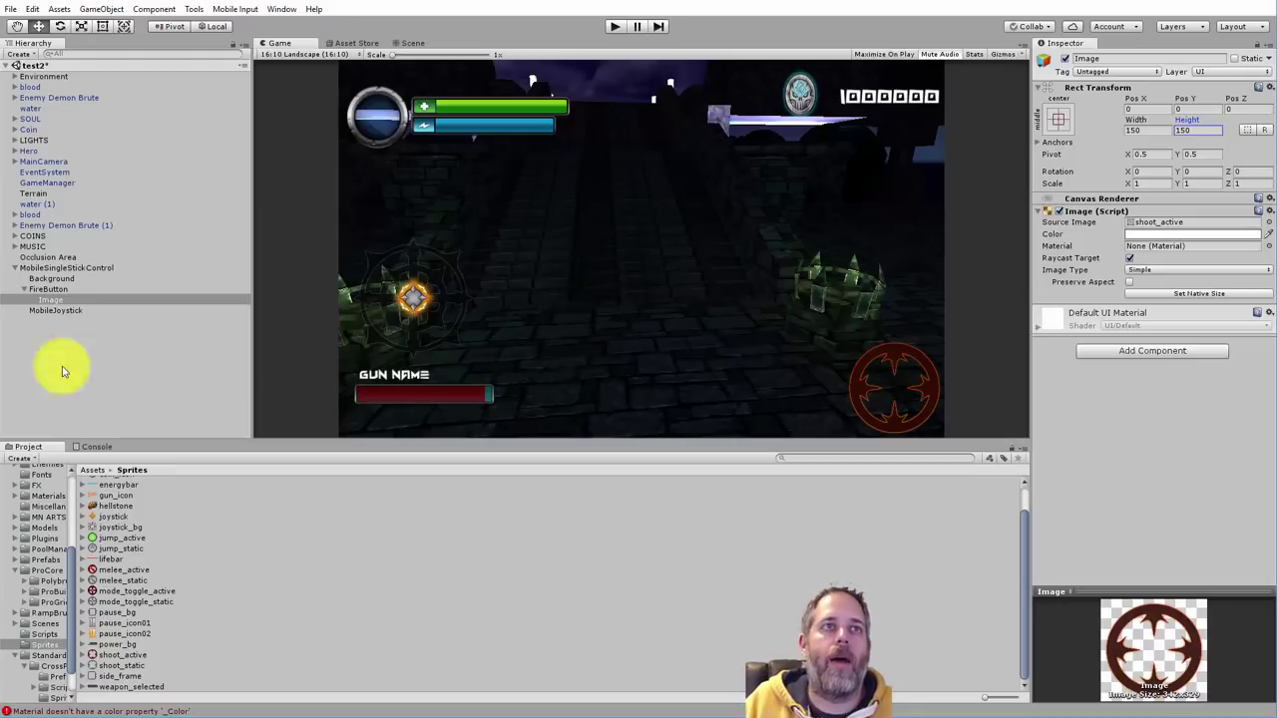
Add a Pointer Down entry calling the Image's GameObject.SetActive with the box checked
left_click(45, 290)
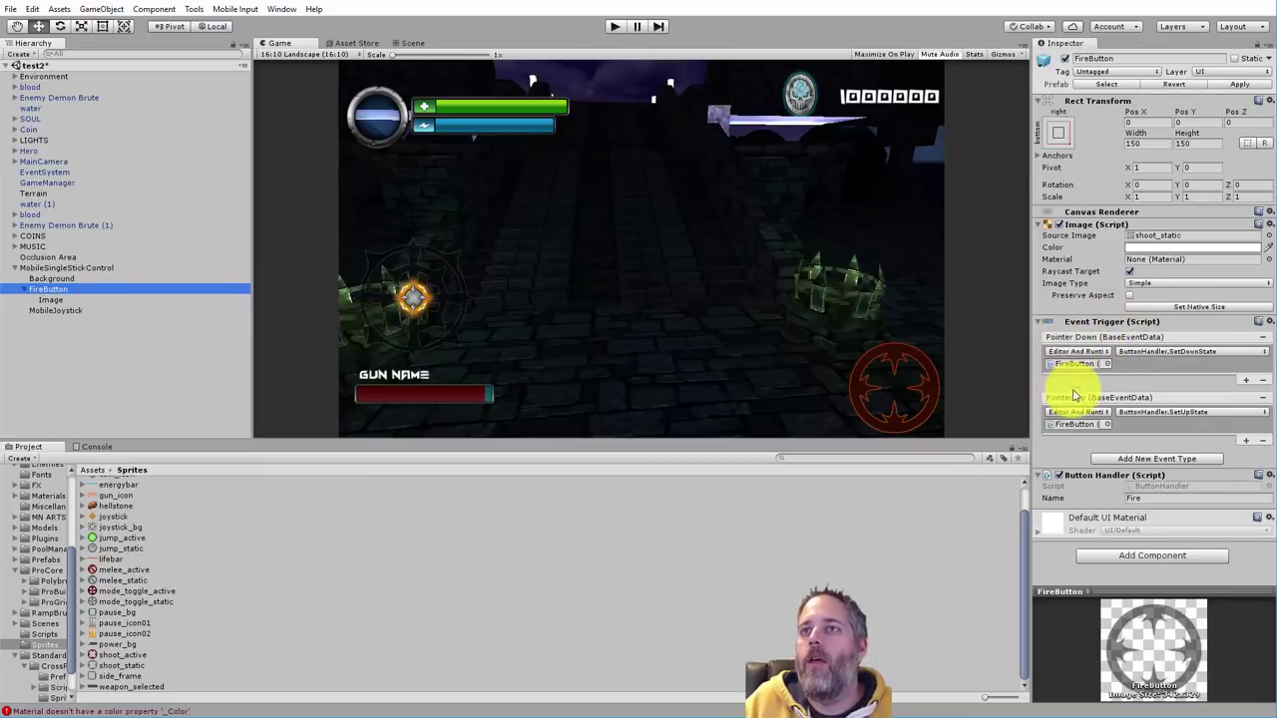
left_click(1246, 380)
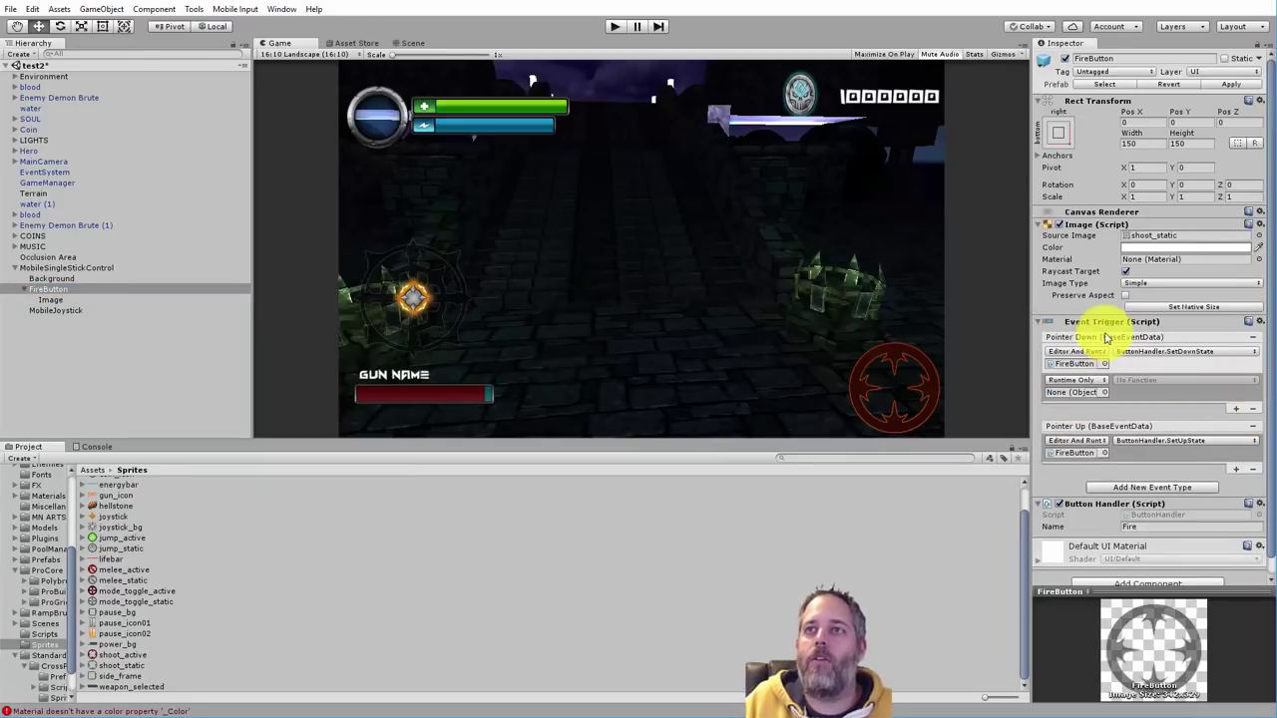
left_click(1129, 393)
left_click_drag(40, 299, 1080, 398)
left_click(1132, 381)
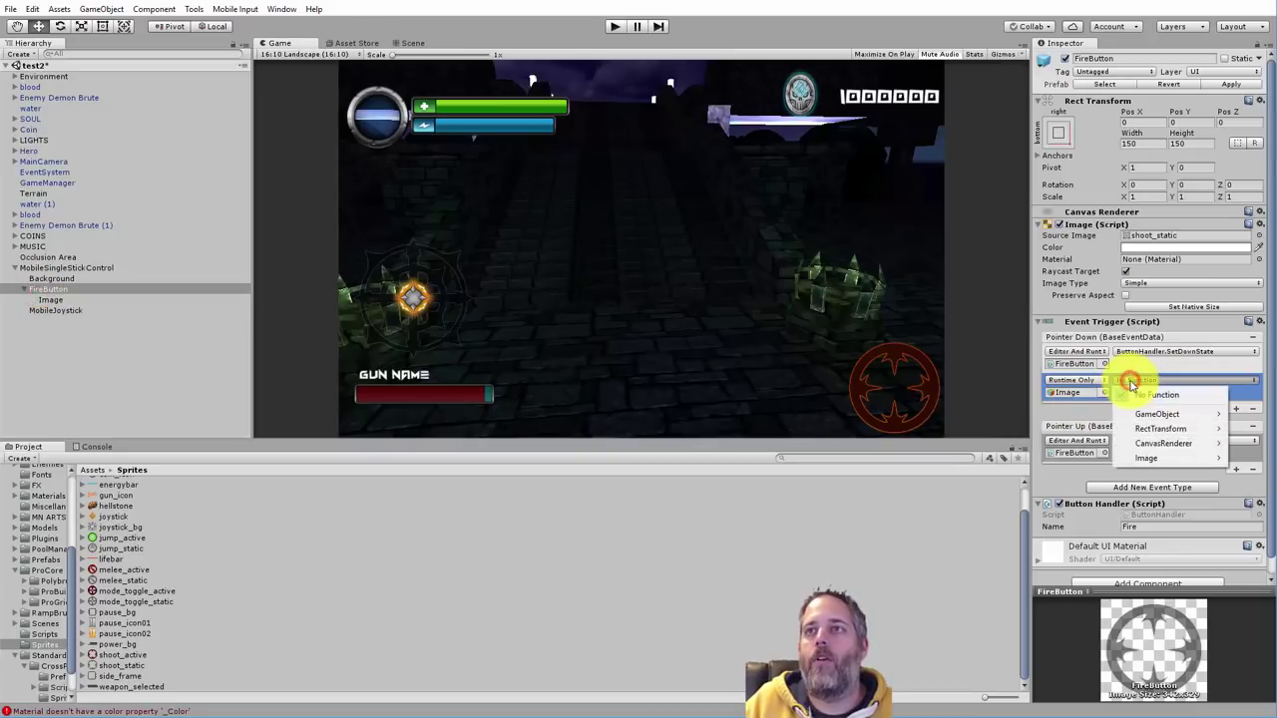
mouse_move(1140, 419)
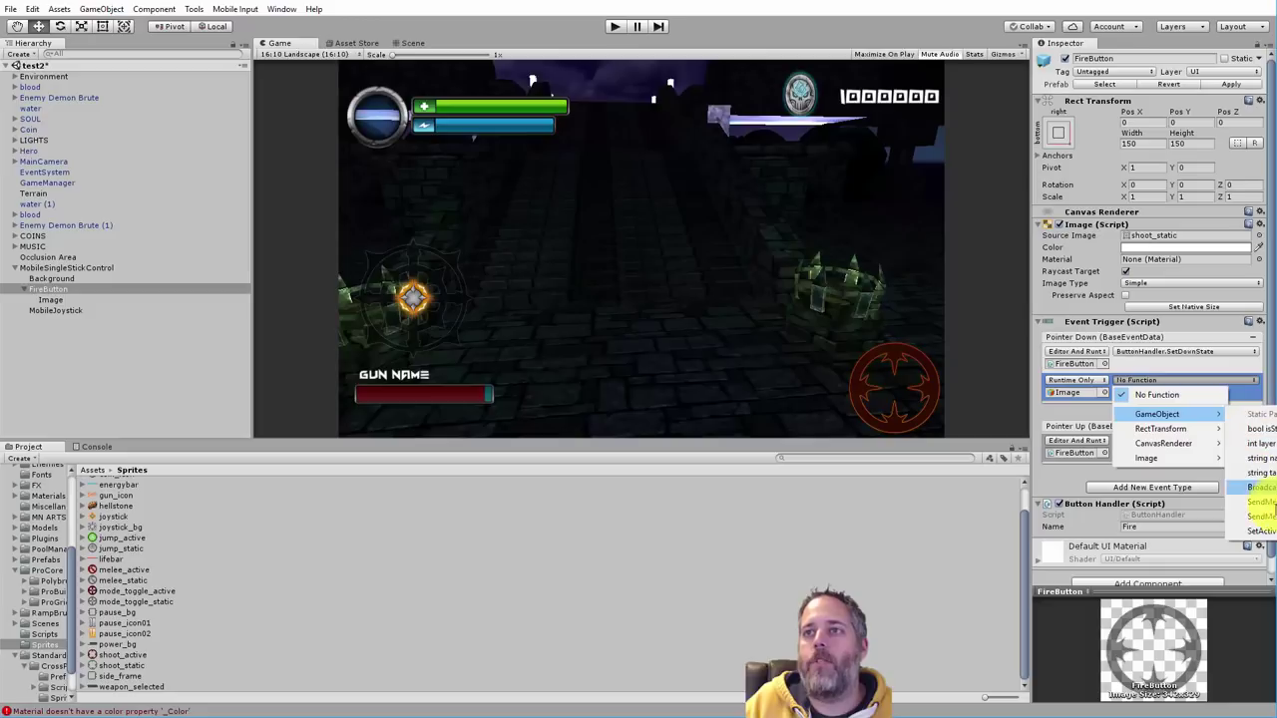
left_click(1260, 530)
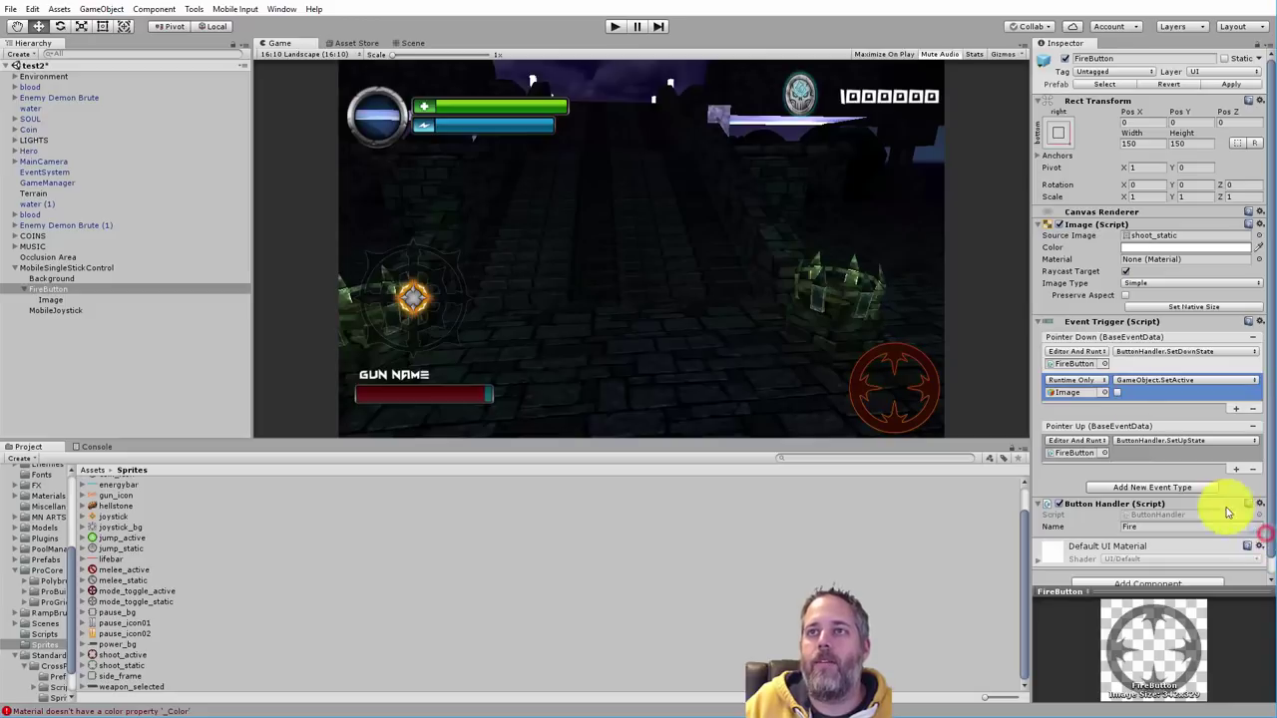
left_click(1120, 395)
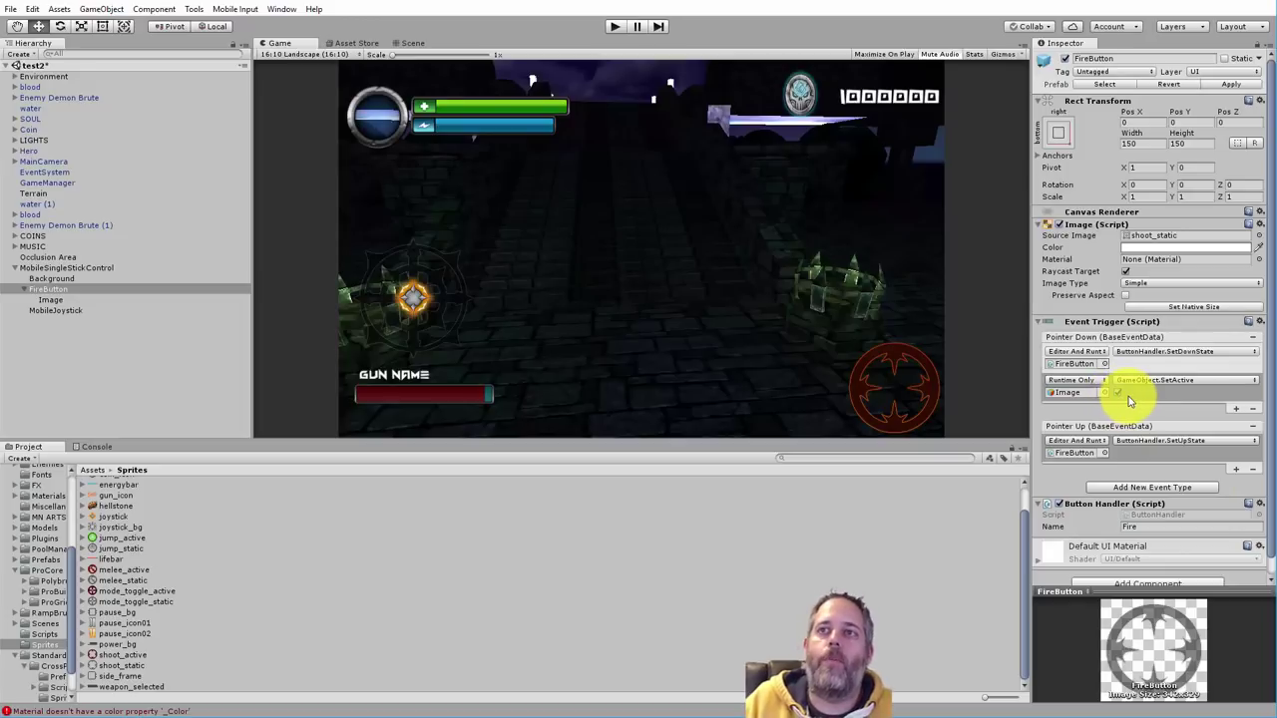
Add a Pointer Up entry calling the Image's GameObject.SetActive left unchecked
left_click(1235, 470)
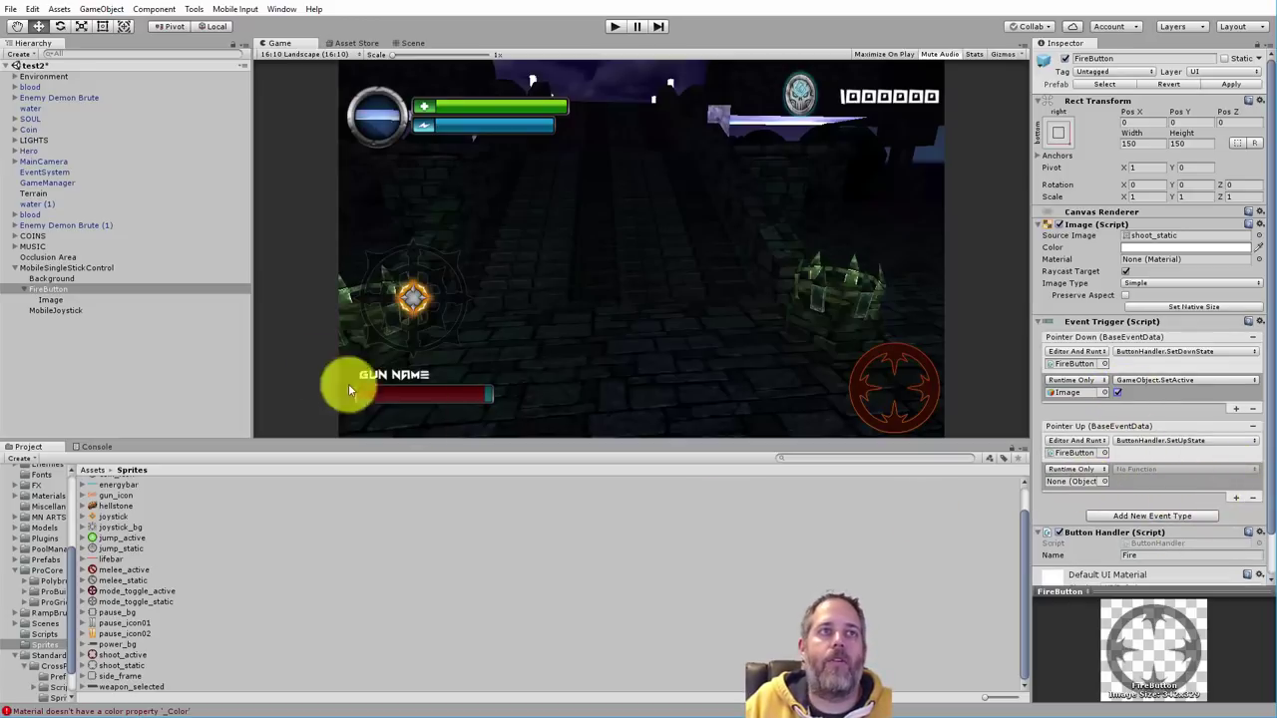
left_click_drag(51, 298, 1068, 480)
left_click(1120, 469)
mouse_move(1197, 503)
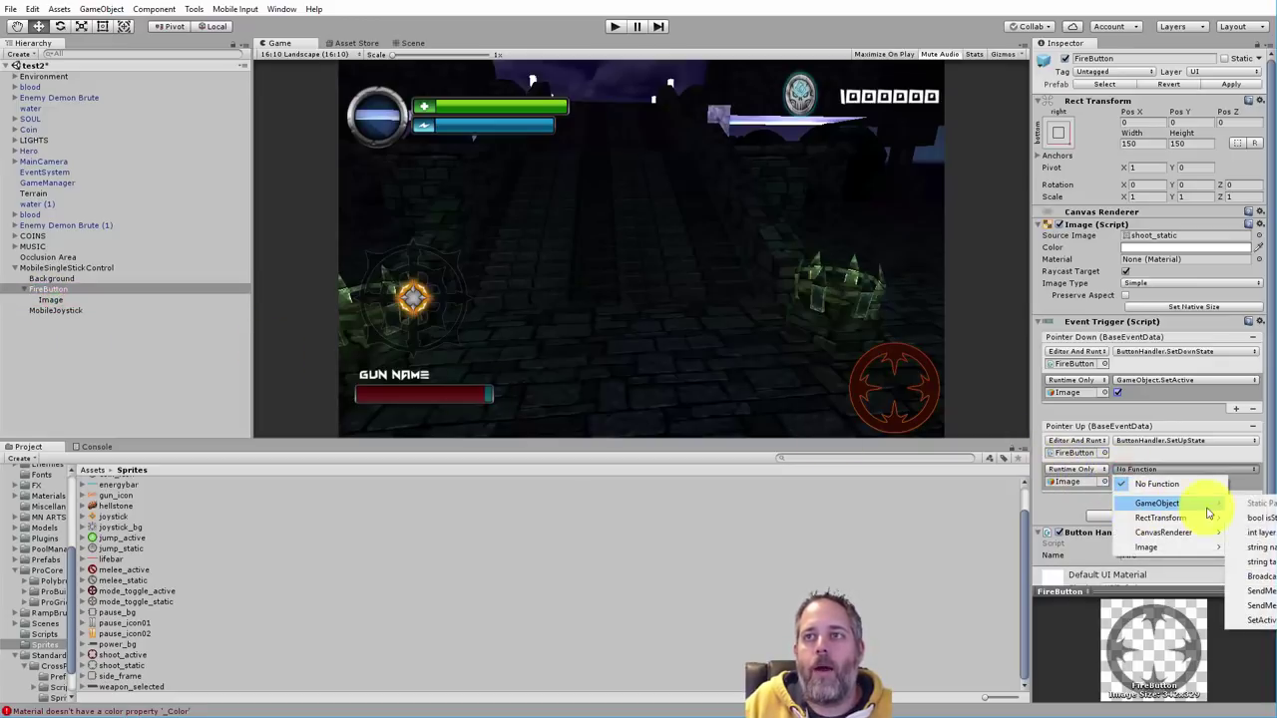
left_click(1255, 616)
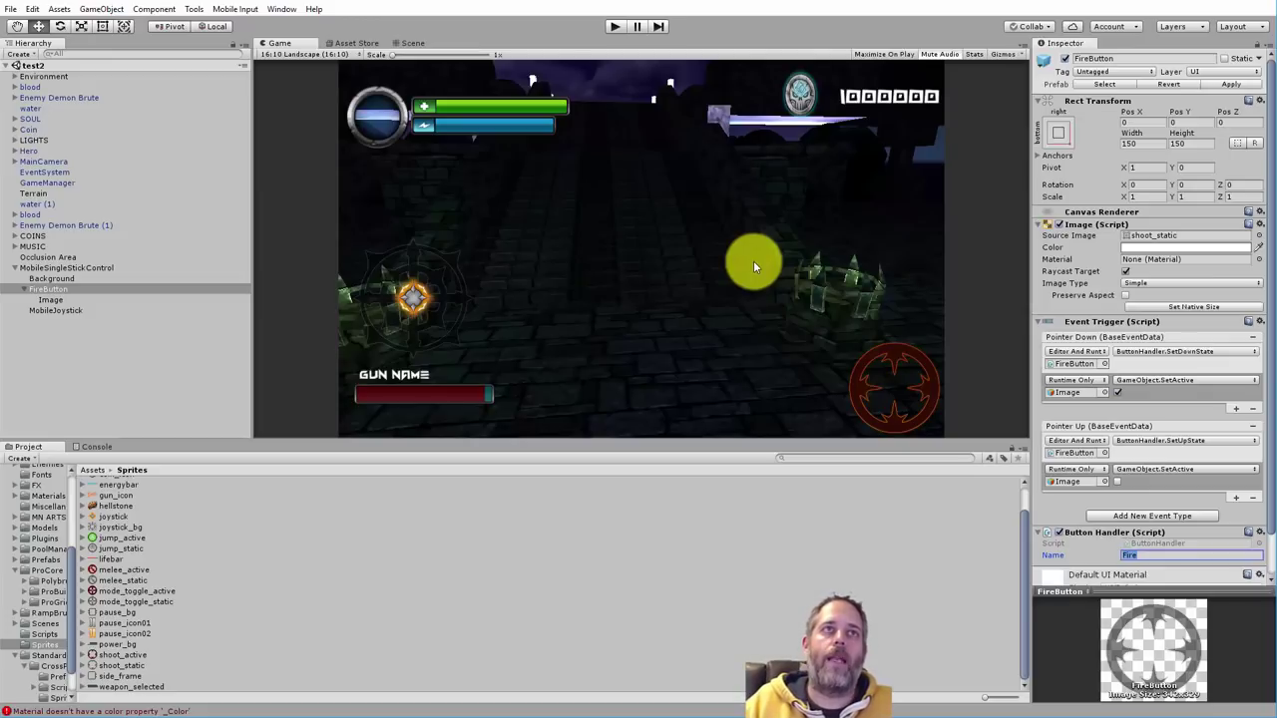
Change line 117 to CrossPlatformInputManager.GetButton("Fire"), add its using directive, and save PlayerAiming.cs
left_click(855, 424)
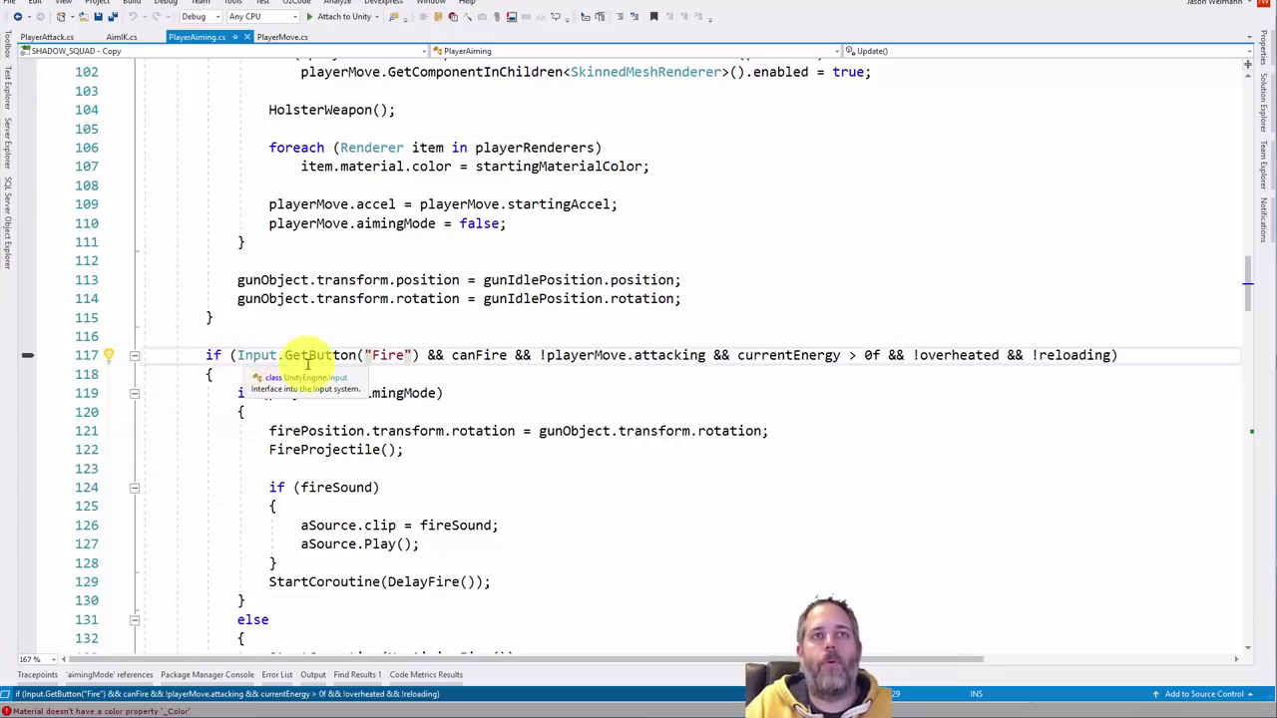
mouse_move(324, 359)
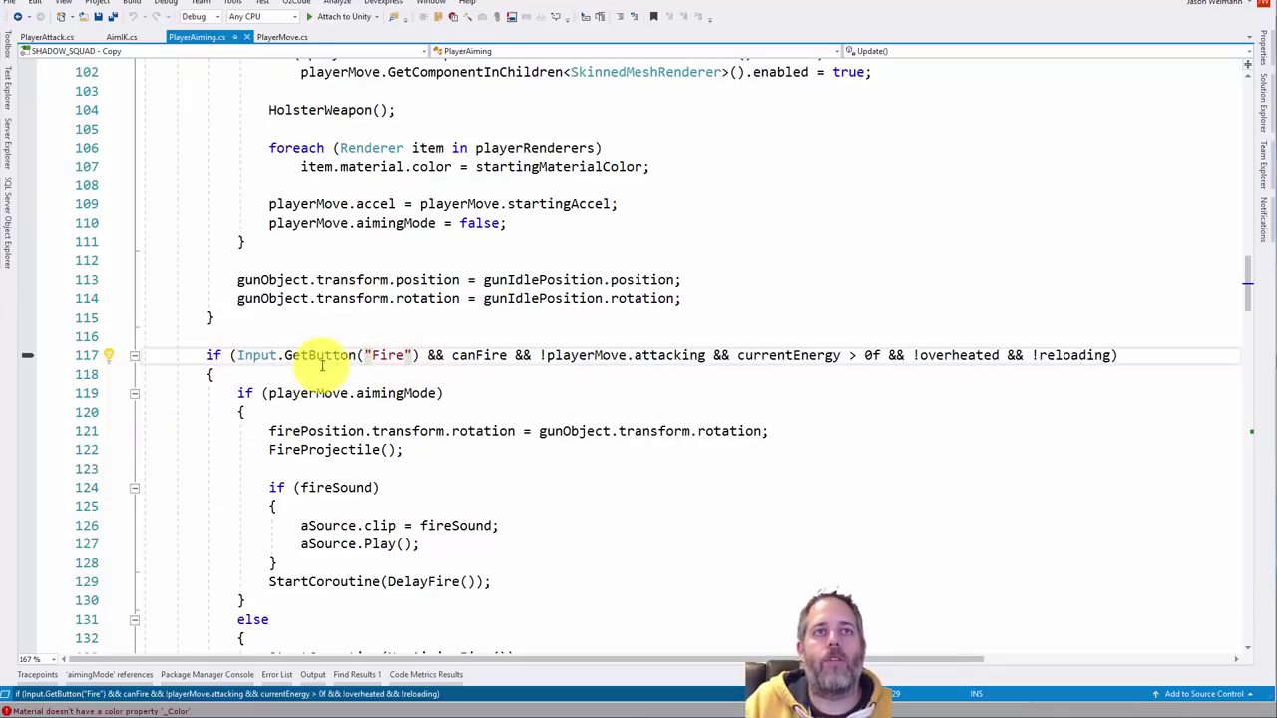
left_click(239, 357)
type("CrossPlatform")
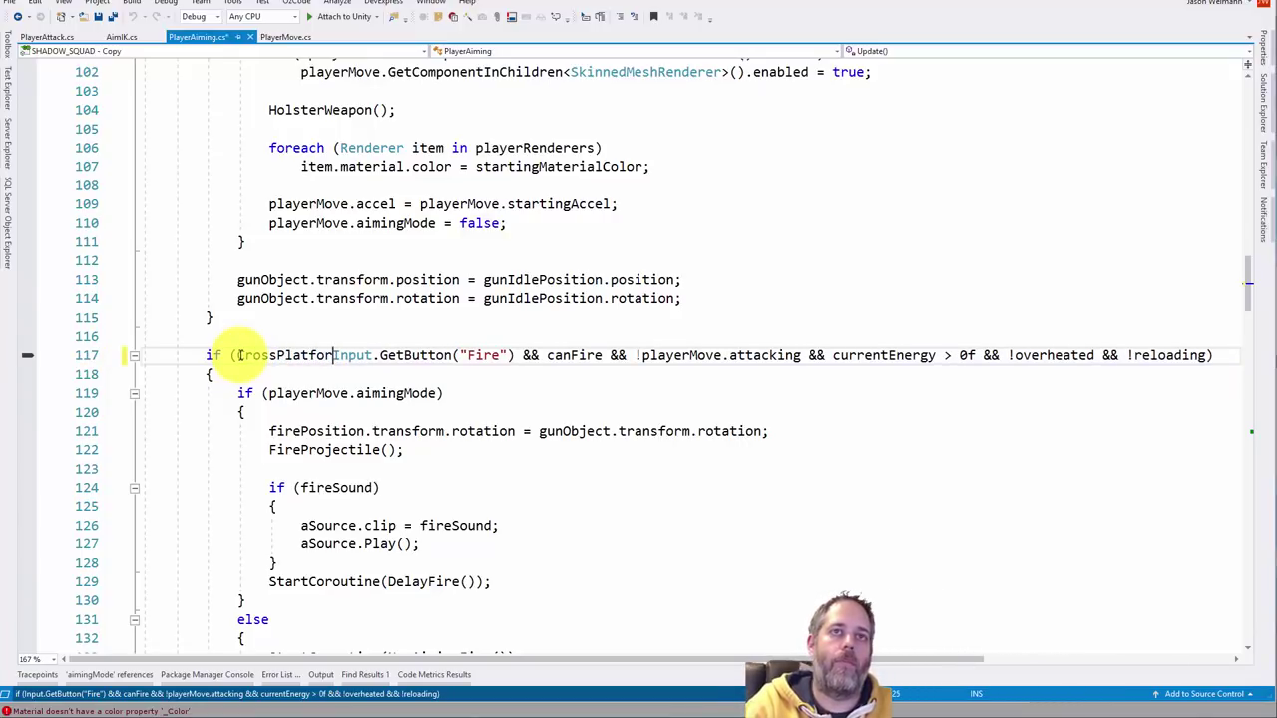
key("ctrl+Right")
type("Manager")
key("ctrl+period")
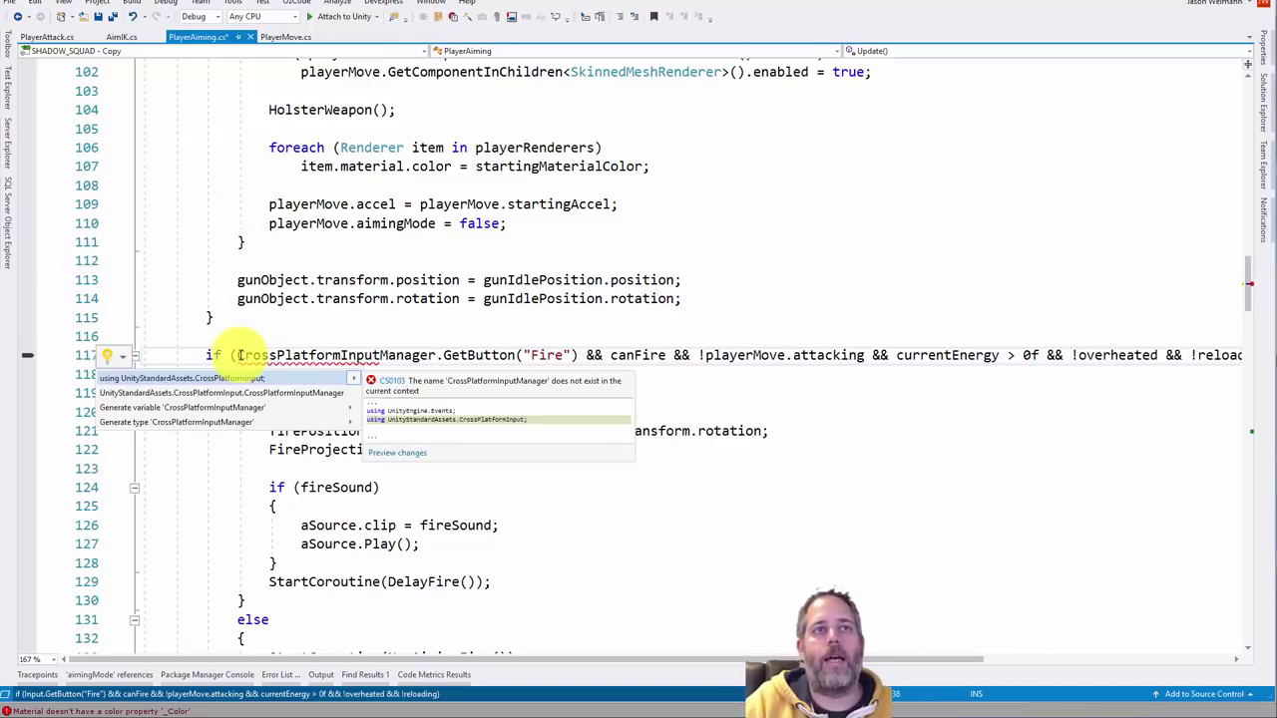
key("Return")
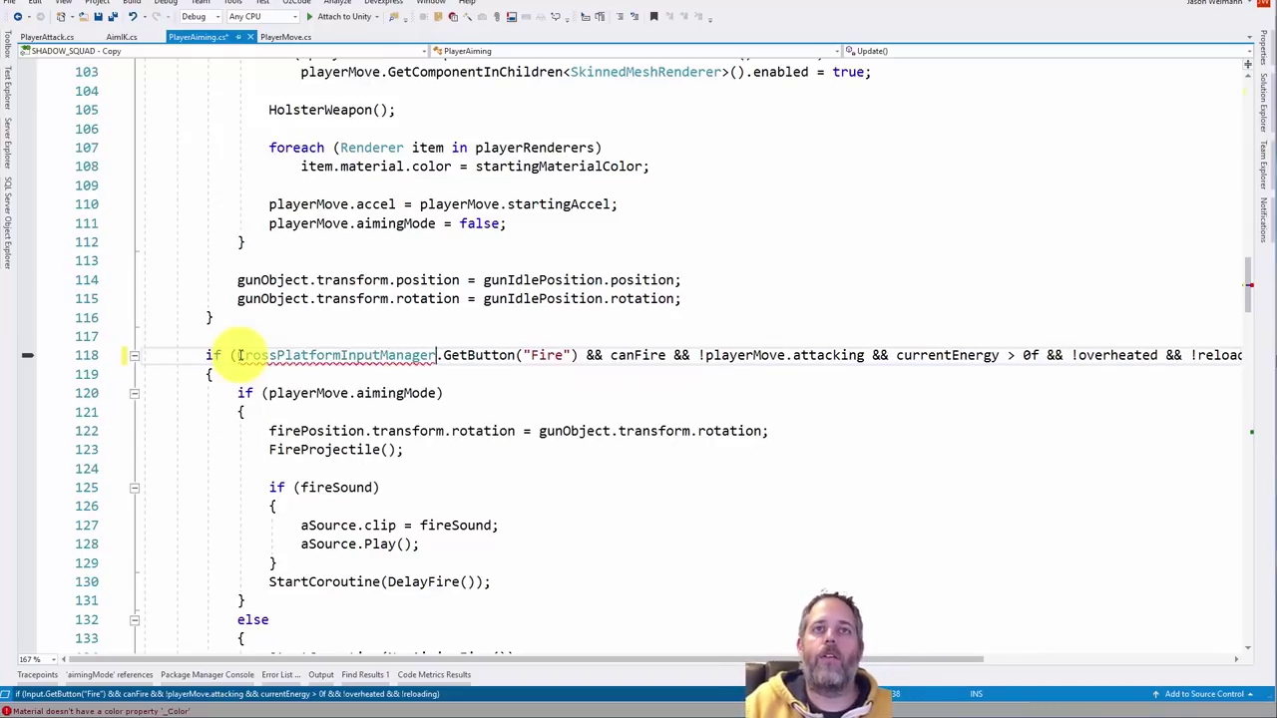
key("ctrl+s")
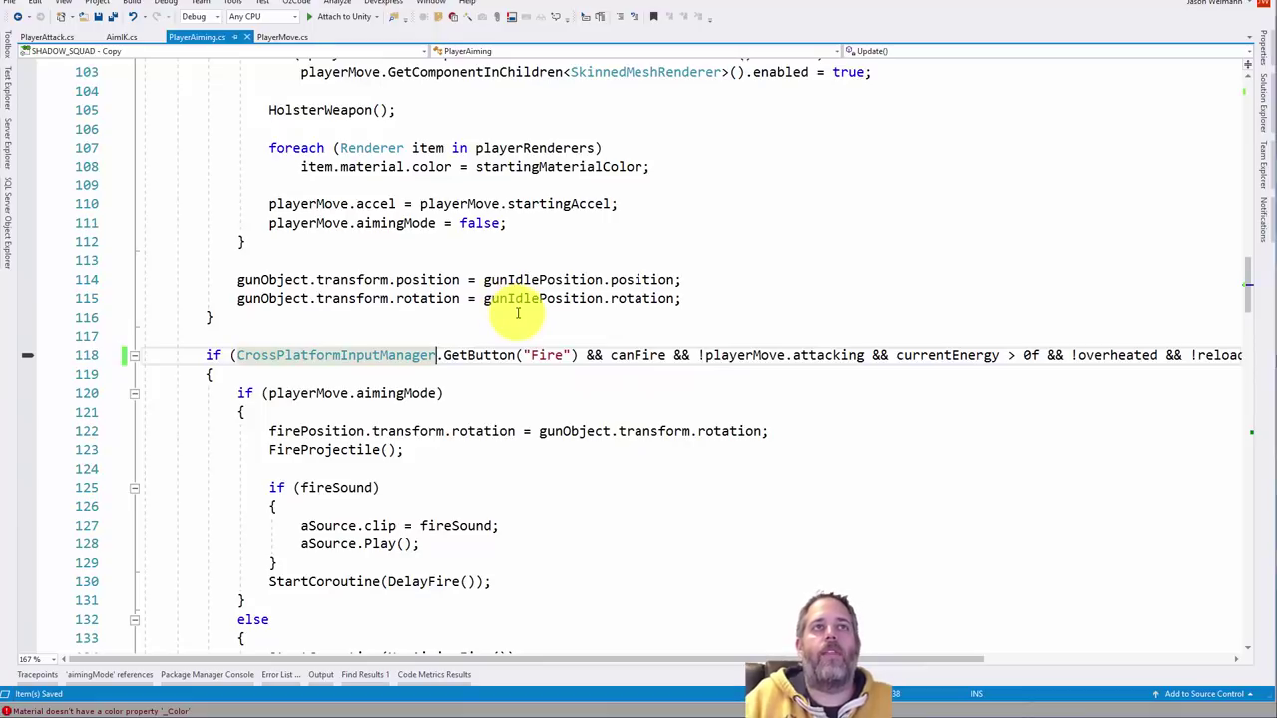
Play the test2 scene, steering the hero with the joystick while holding the fire button
left_click(514, 704)
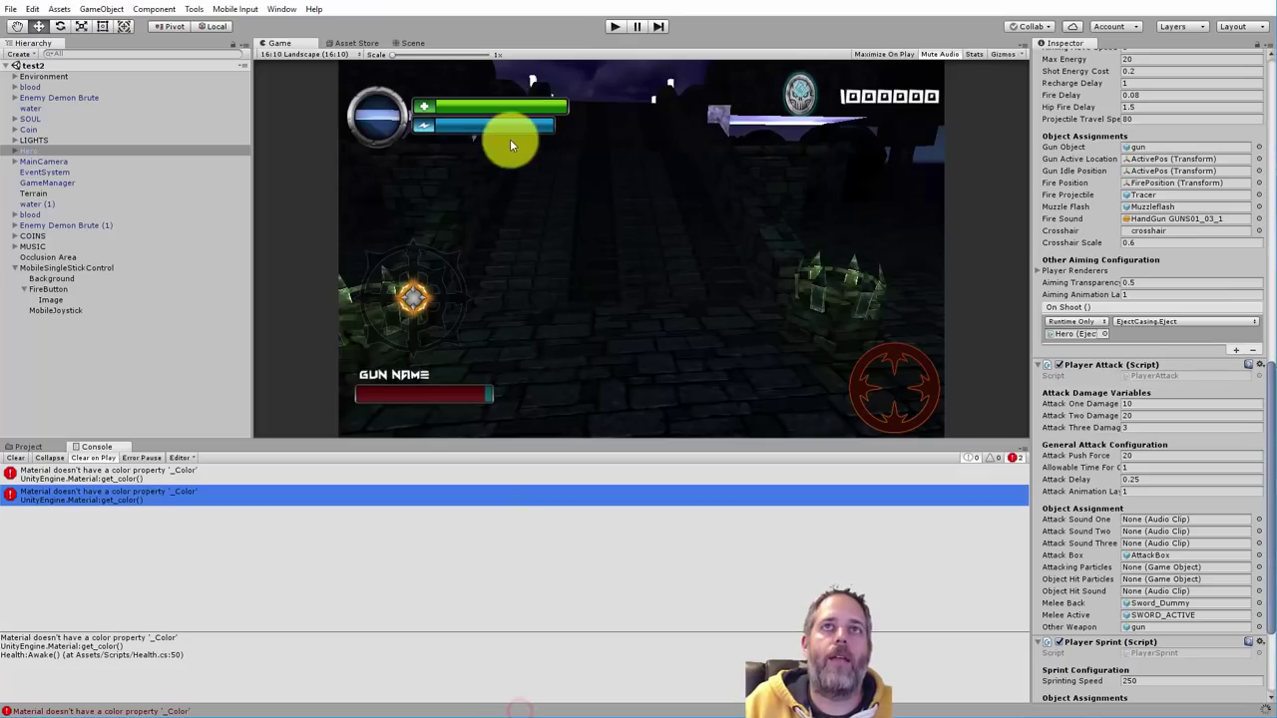
left_click(615, 27)
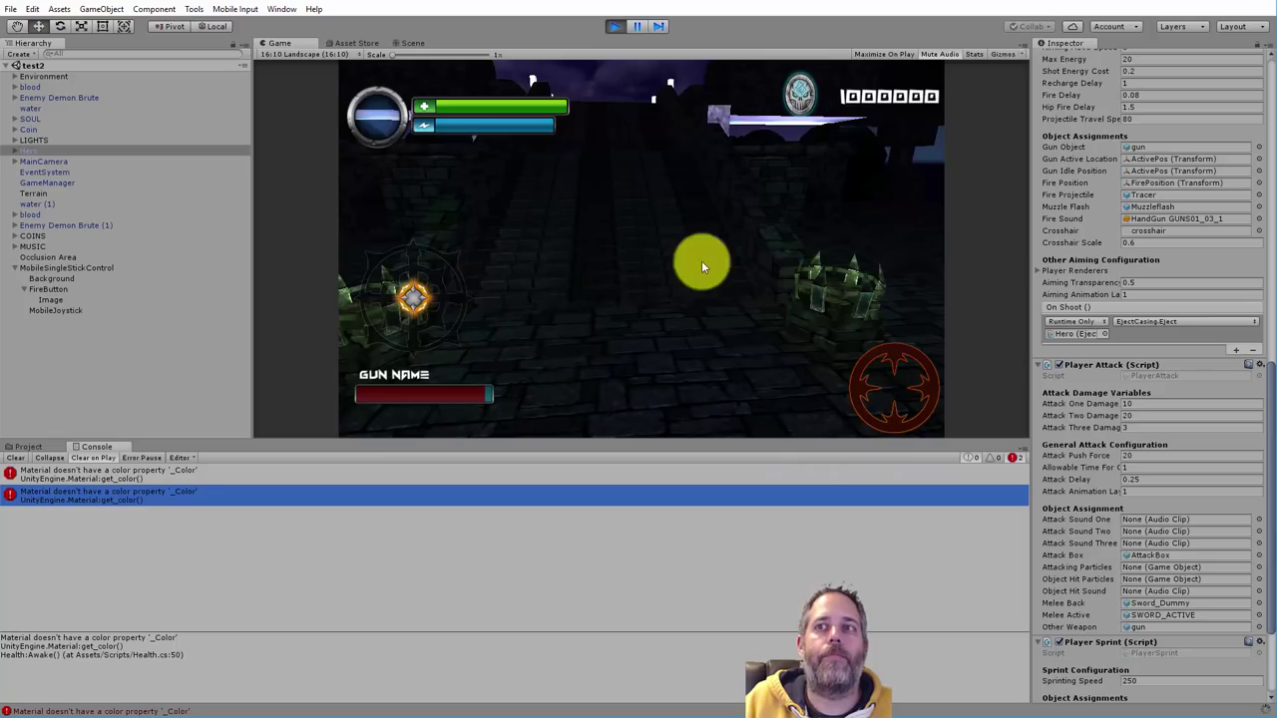
left_click_drag(413, 298, 559, 230)
left_click_drag(923, 397, 868, 392)
left_click_drag(717, 394, 717, 394)
left_click_drag(884, 399, 855, 399)
left_click_drag(430, 301, 329, 322)
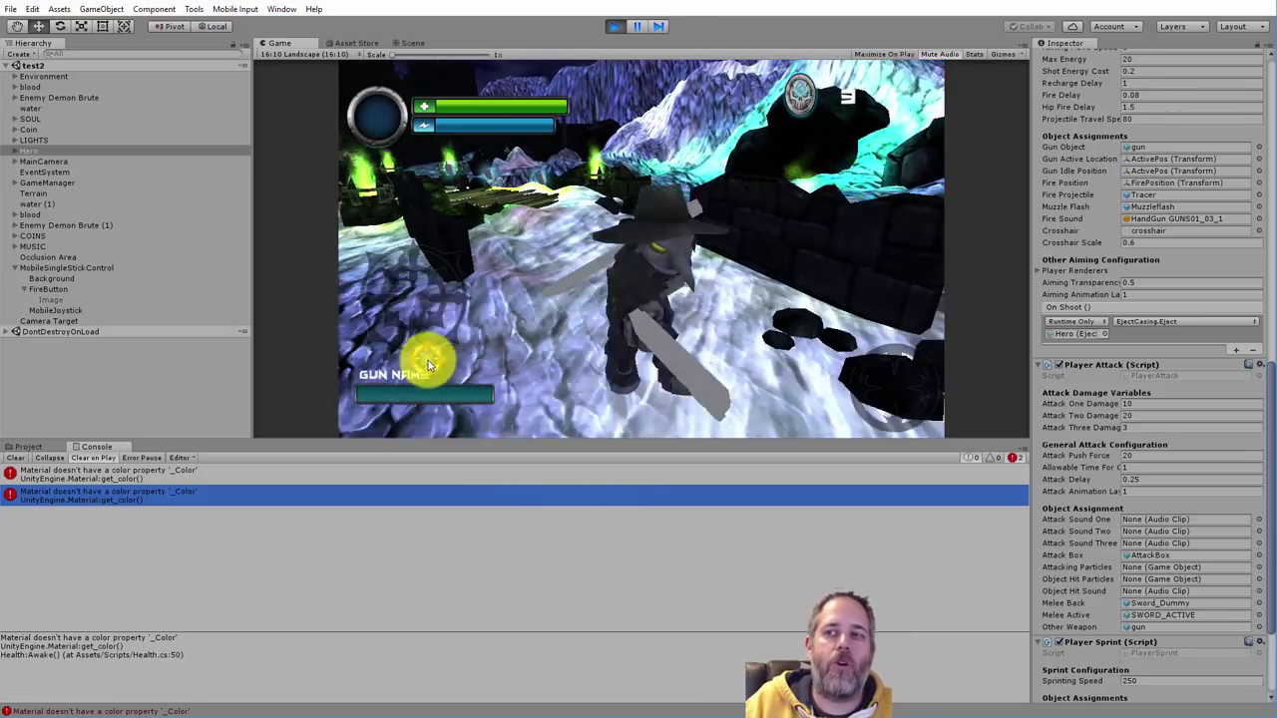
mouse_move(503, 209)
left_mouse_down()
mouse_move(358, 272)
mouse_move(367, 236)
mouse_move(334, 216)
mouse_move(393, 263)
left_mouse_up()
Check the Scripting Define Symbols in the Player settings, then stop play mode
left_click(221, 12)
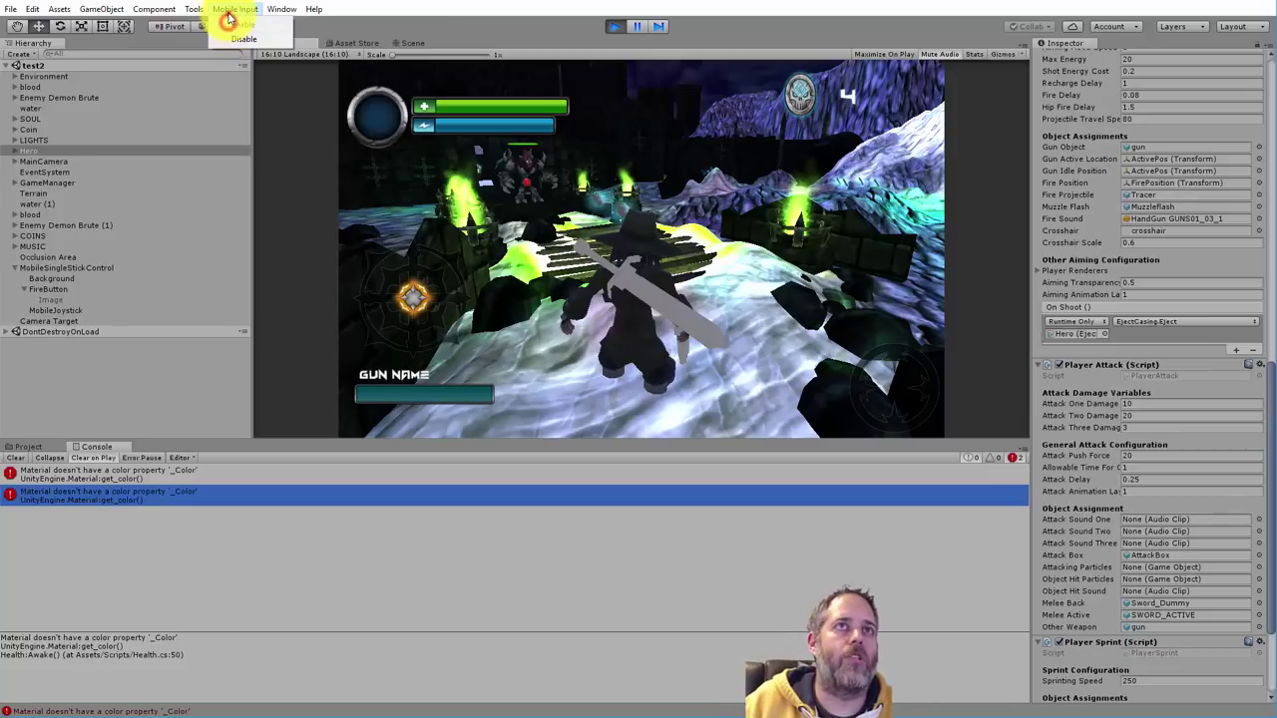
left_click(228, 13)
left_click(31, 9)
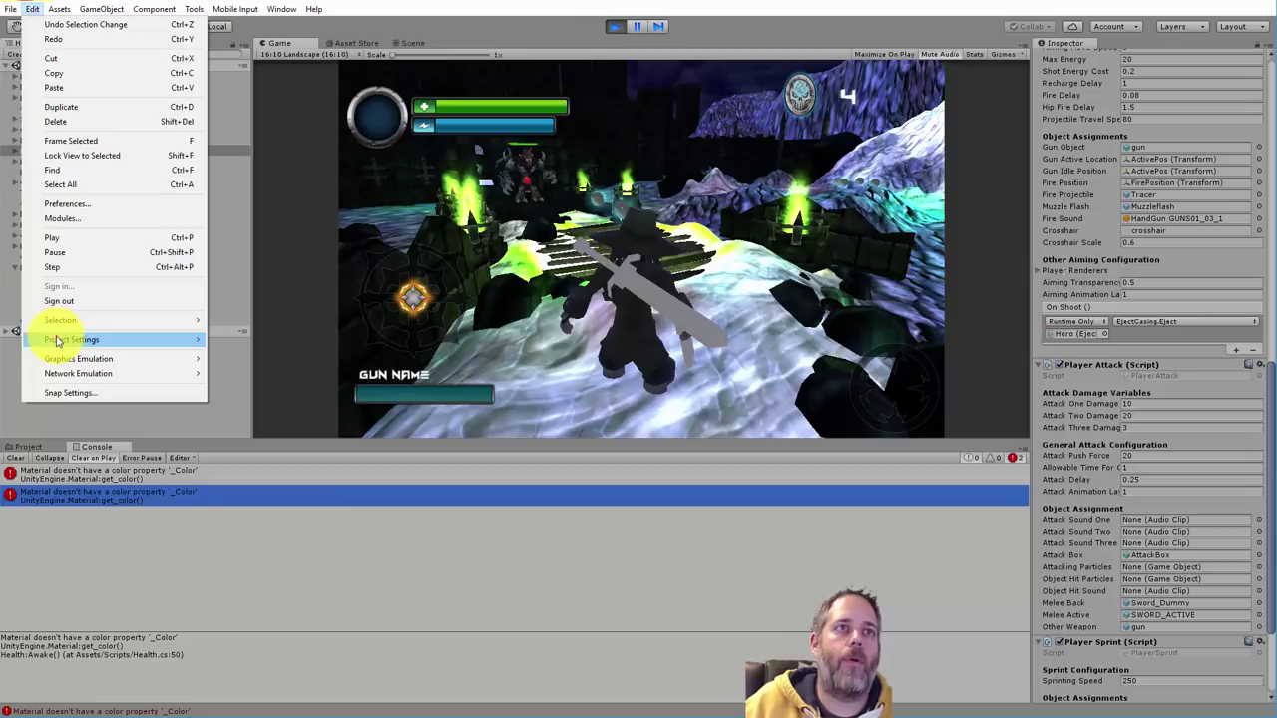
mouse_move(59, 339)
left_click(257, 400)
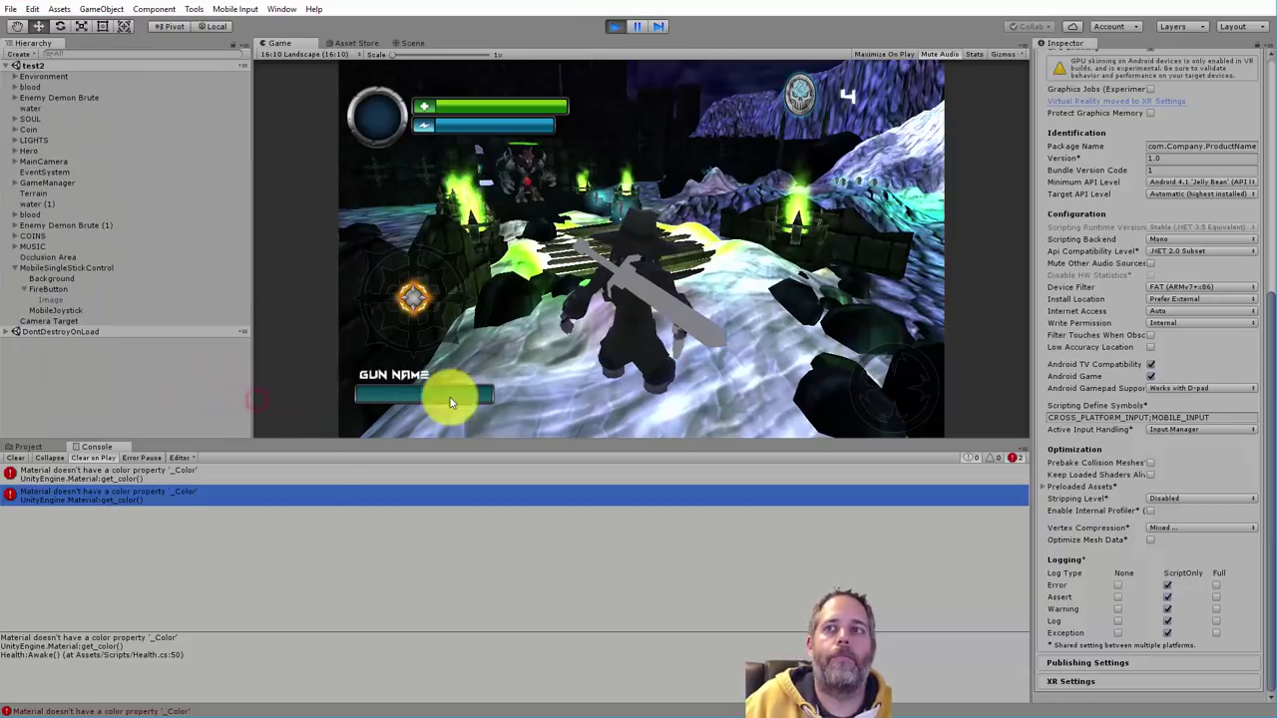
left_click(1074, 417)
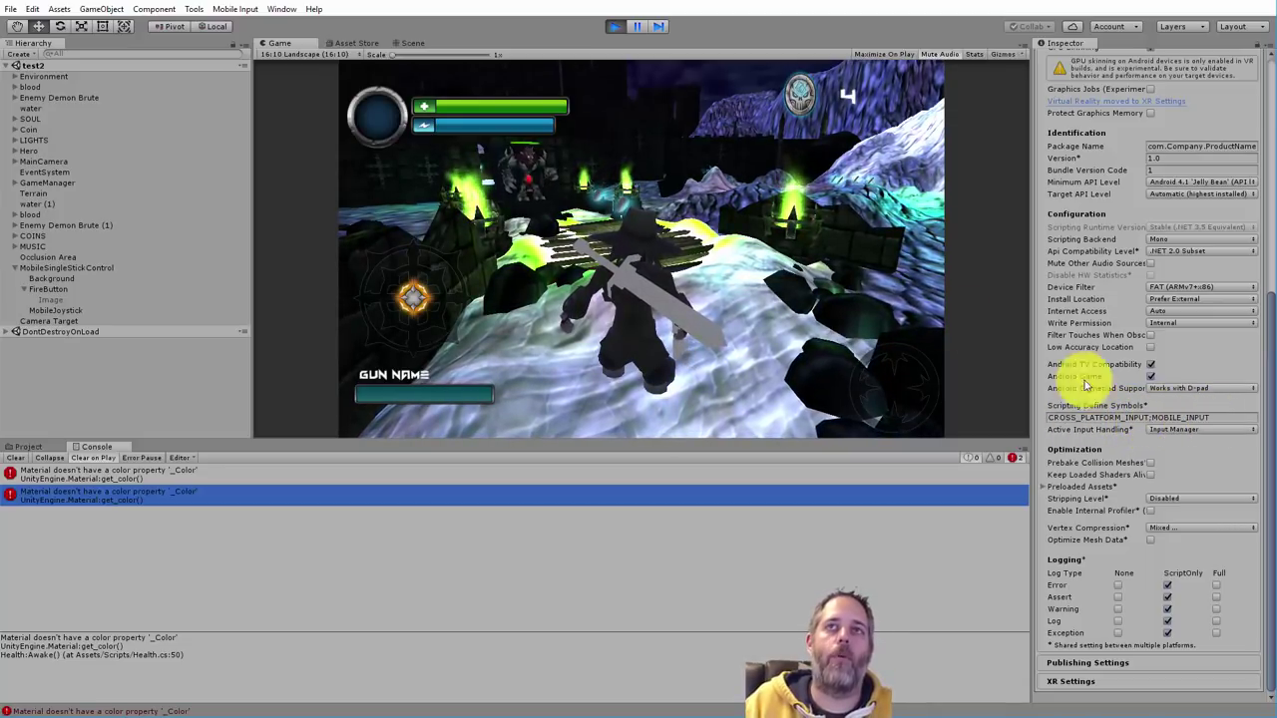
left_click(615, 26)
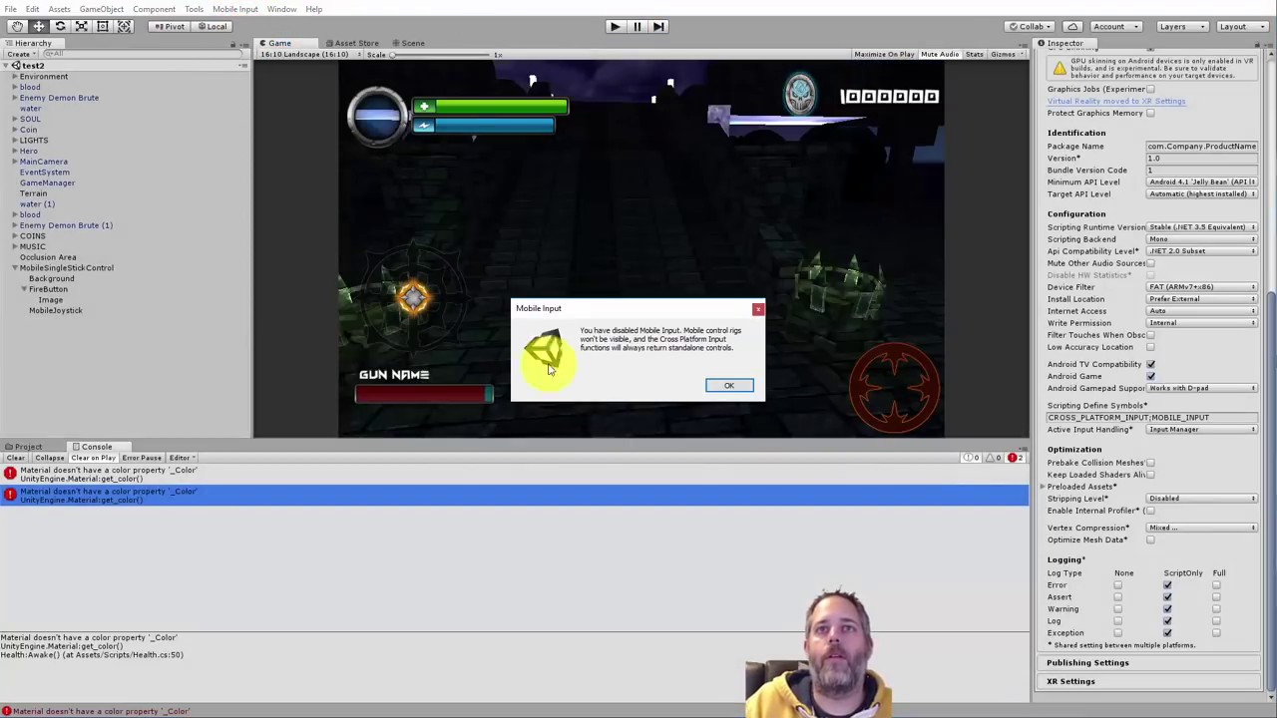
Re-enable Mobile Input so the define symbols read CROSS_PLATFORM_INPUT;MOBILE_INPUT
left_click(713, 385)
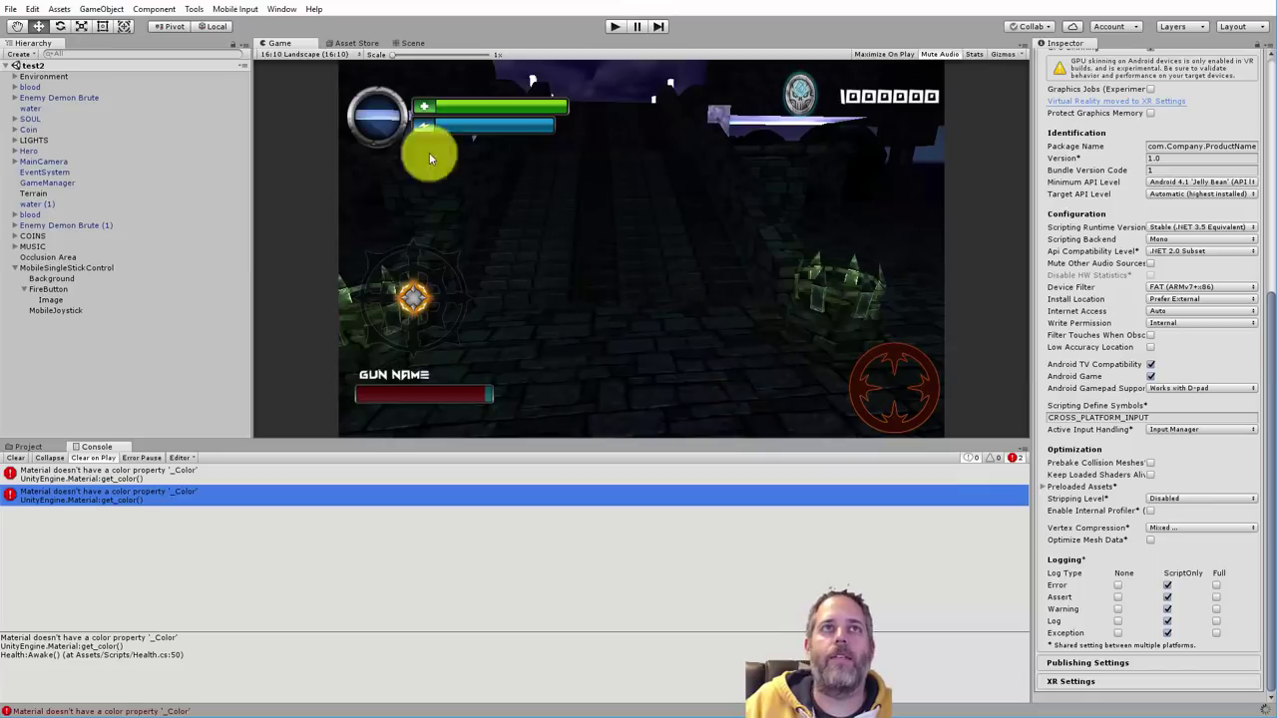
left_click(242, 9)
left_click(240, 26)
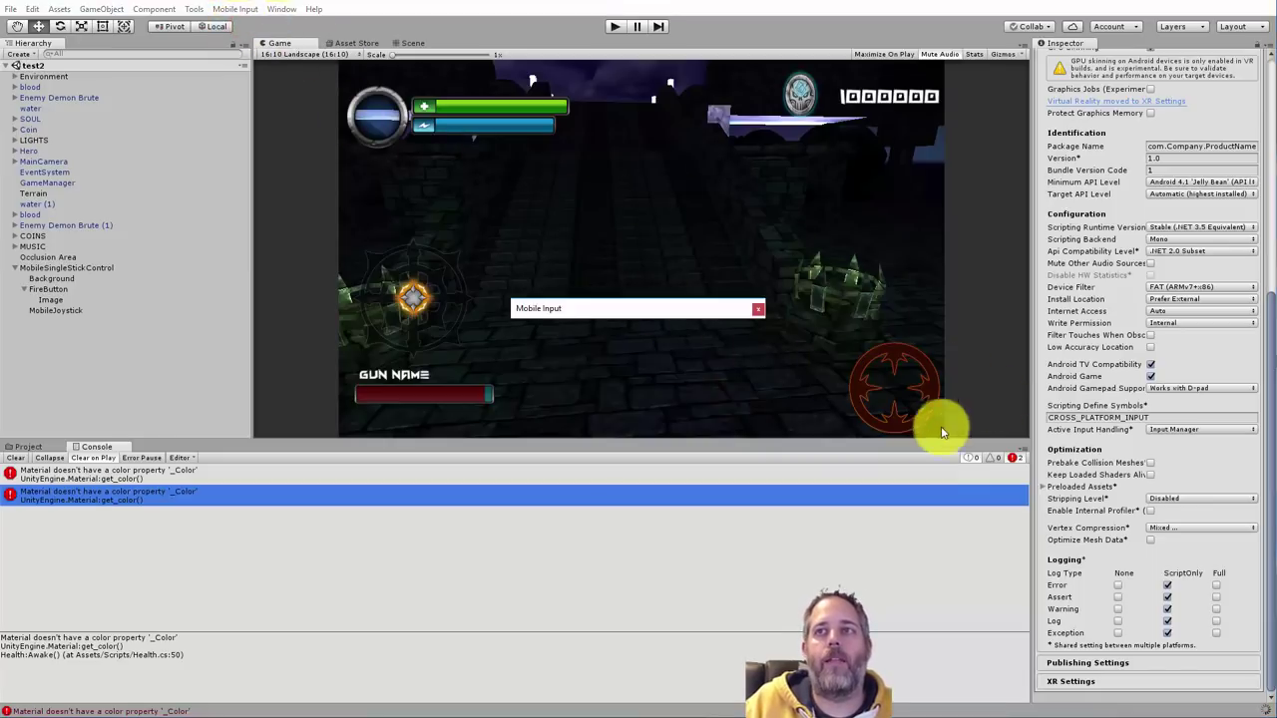
left_click(741, 386)
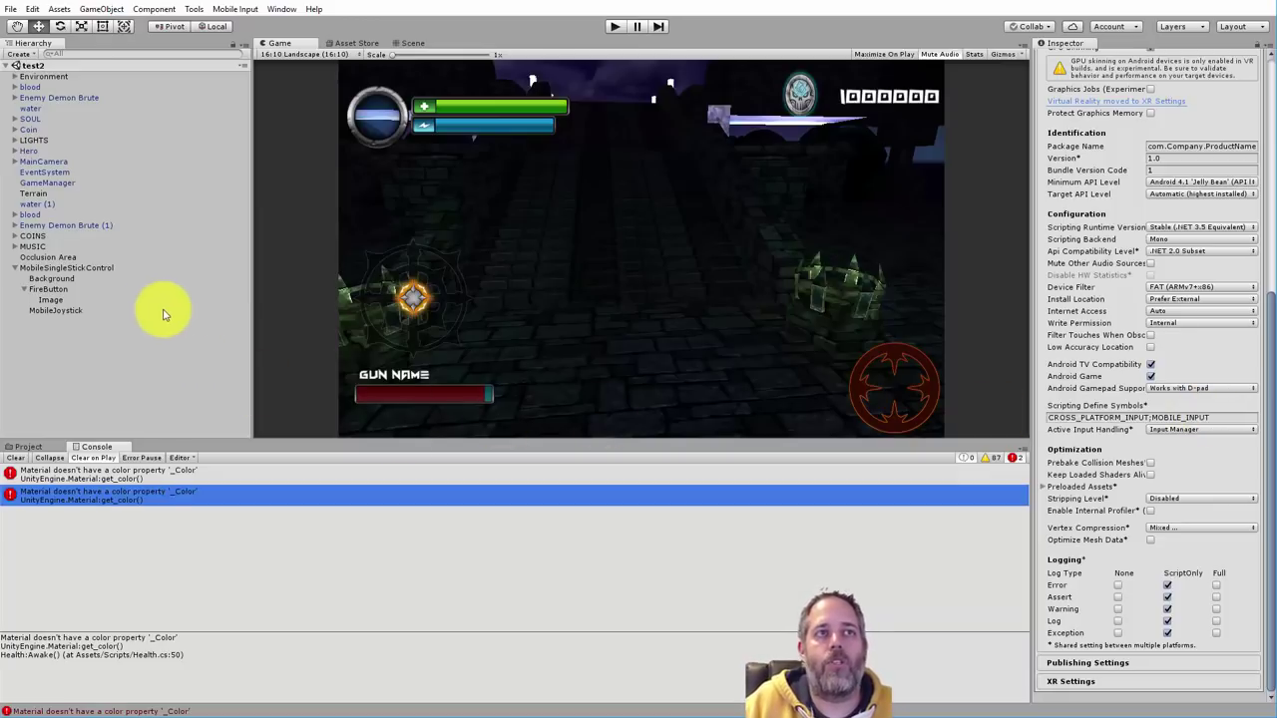
Select FireButton to show its event triggers and the Button Handler named Fire
left_click(55, 288)
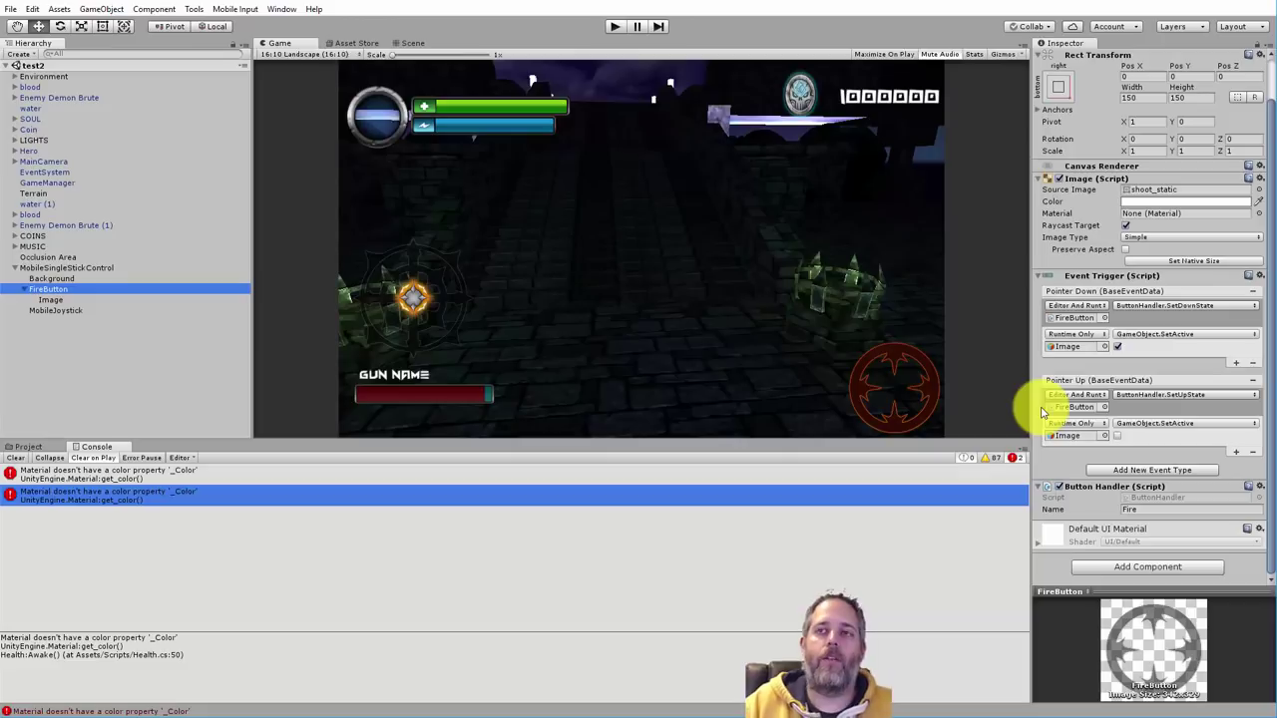